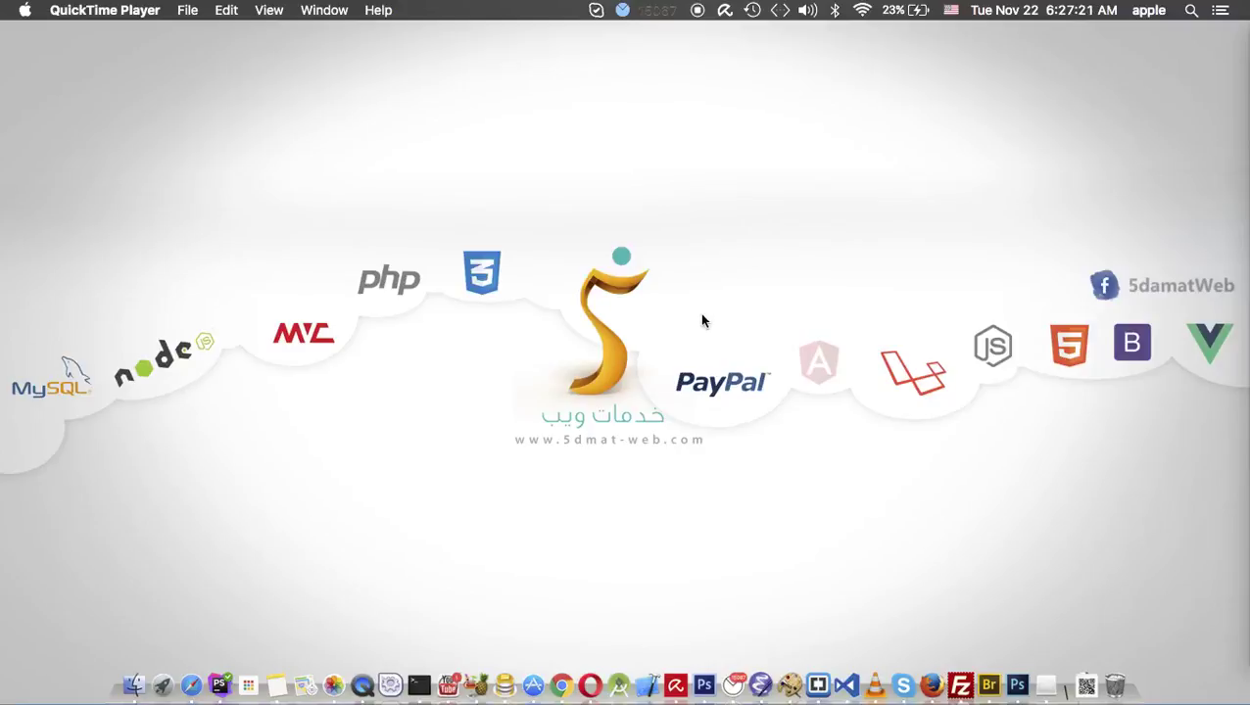
# Leave the browser and bring the Home.psd mockup forward in Photoshop
pyautogui.click(563, 674)
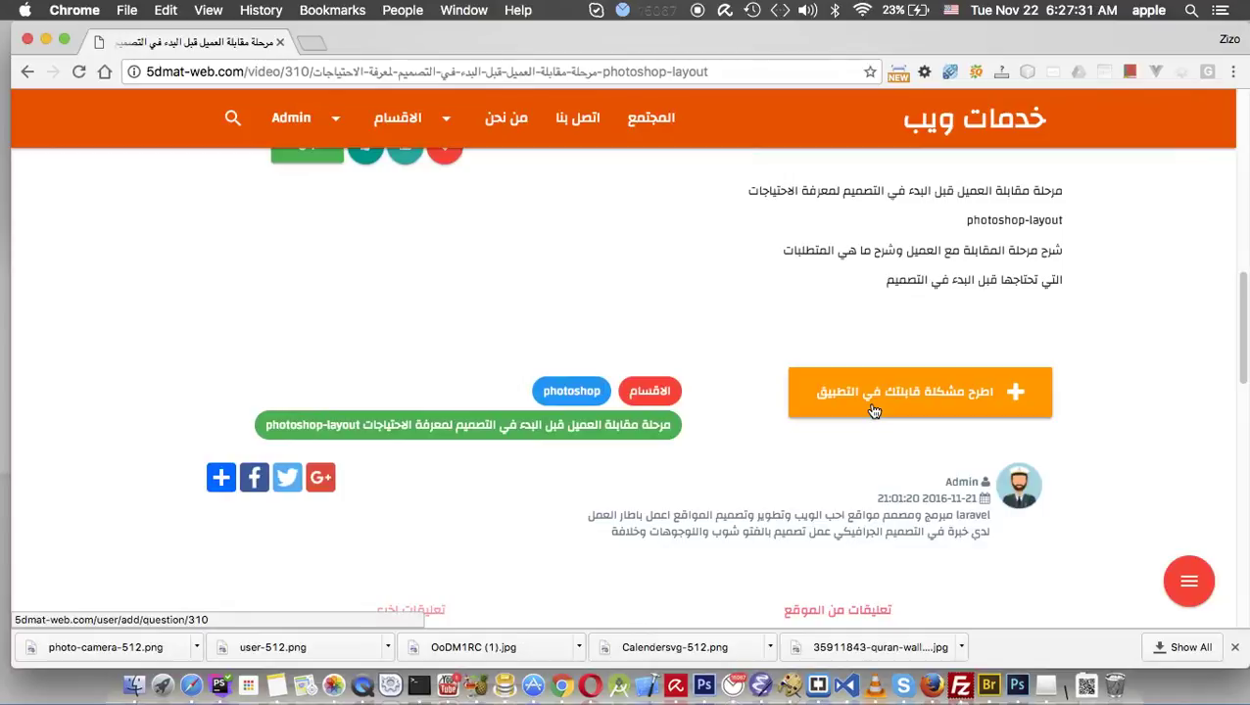
pyautogui.click(46, 40)
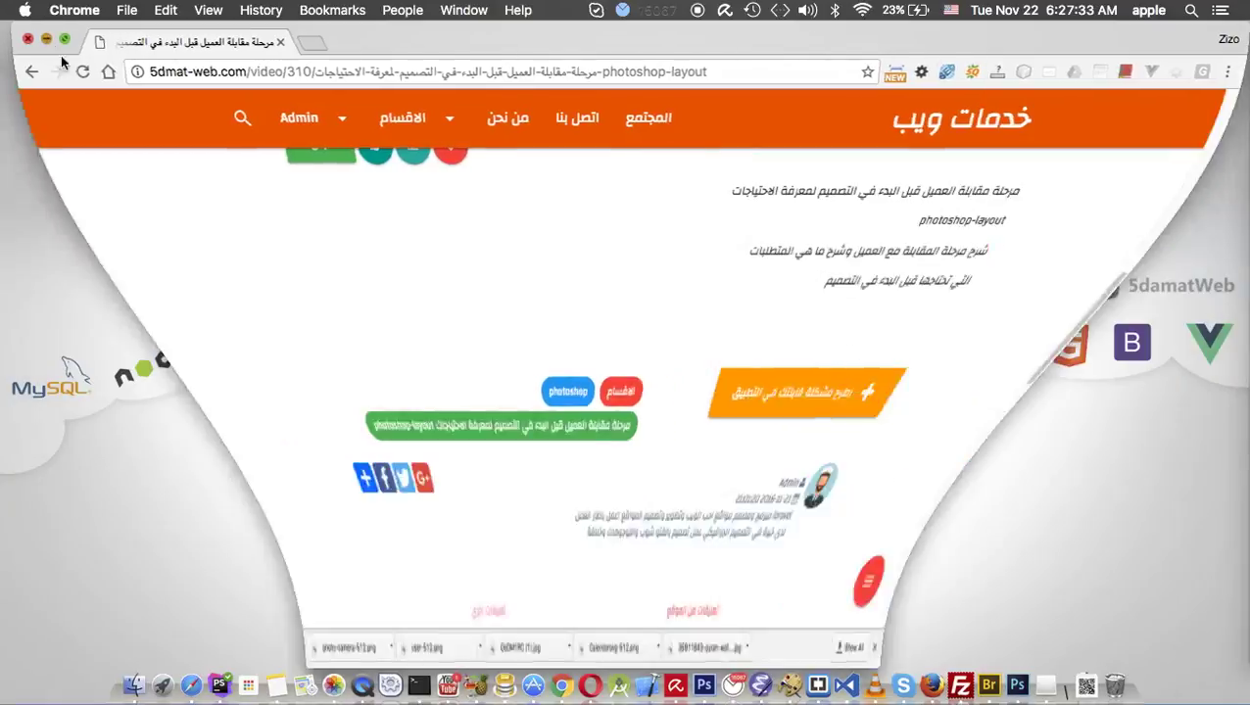
pyautogui.click(1016, 684)
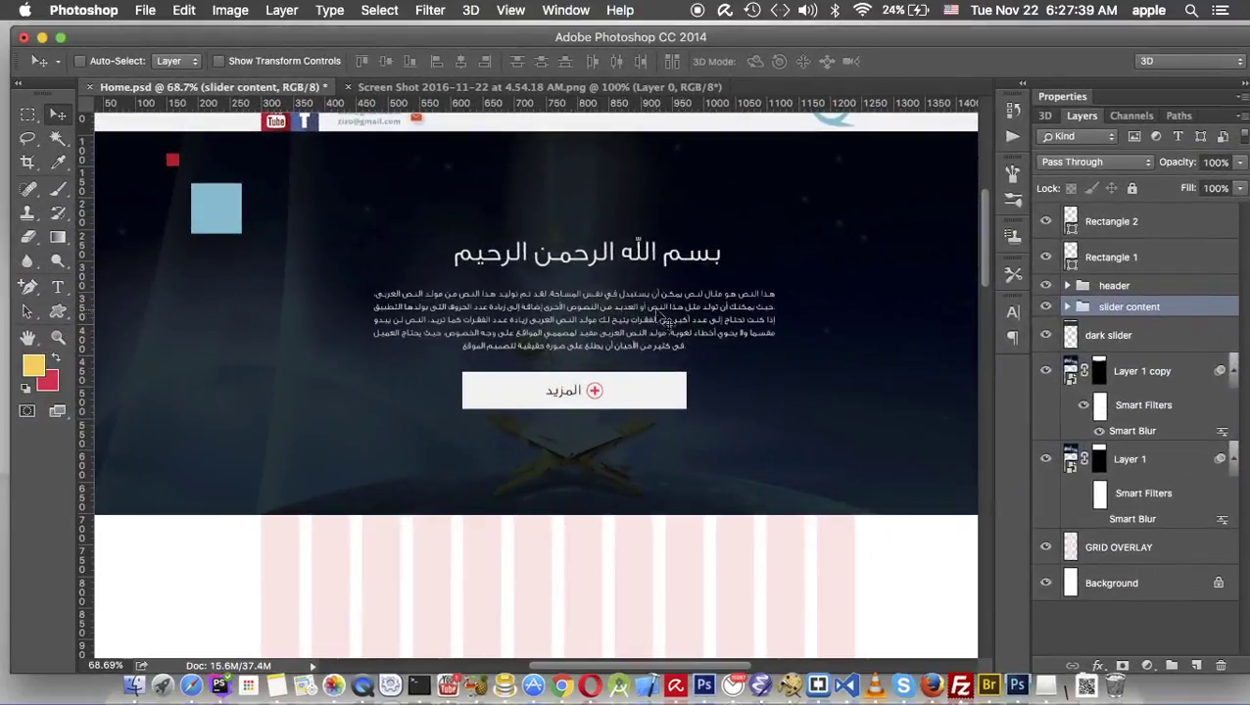
pyautogui.scroll(5, 664, 318)
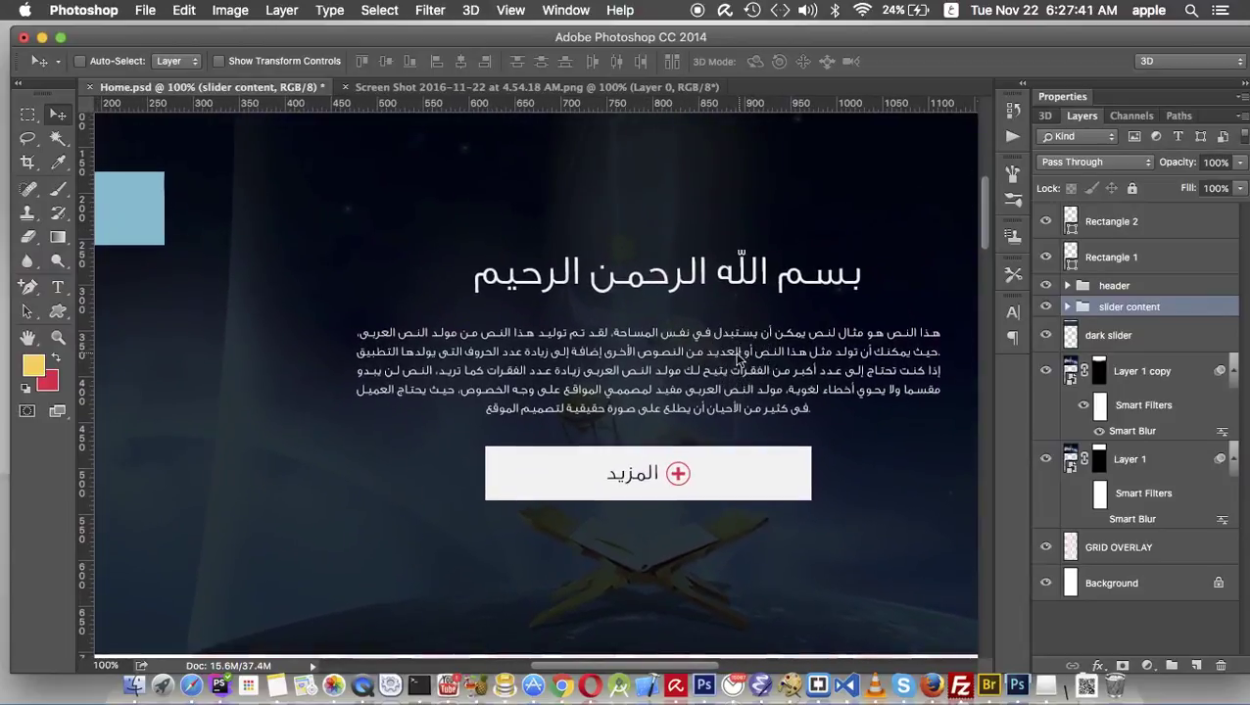
pyautogui.scroll(-3, 352, 267)
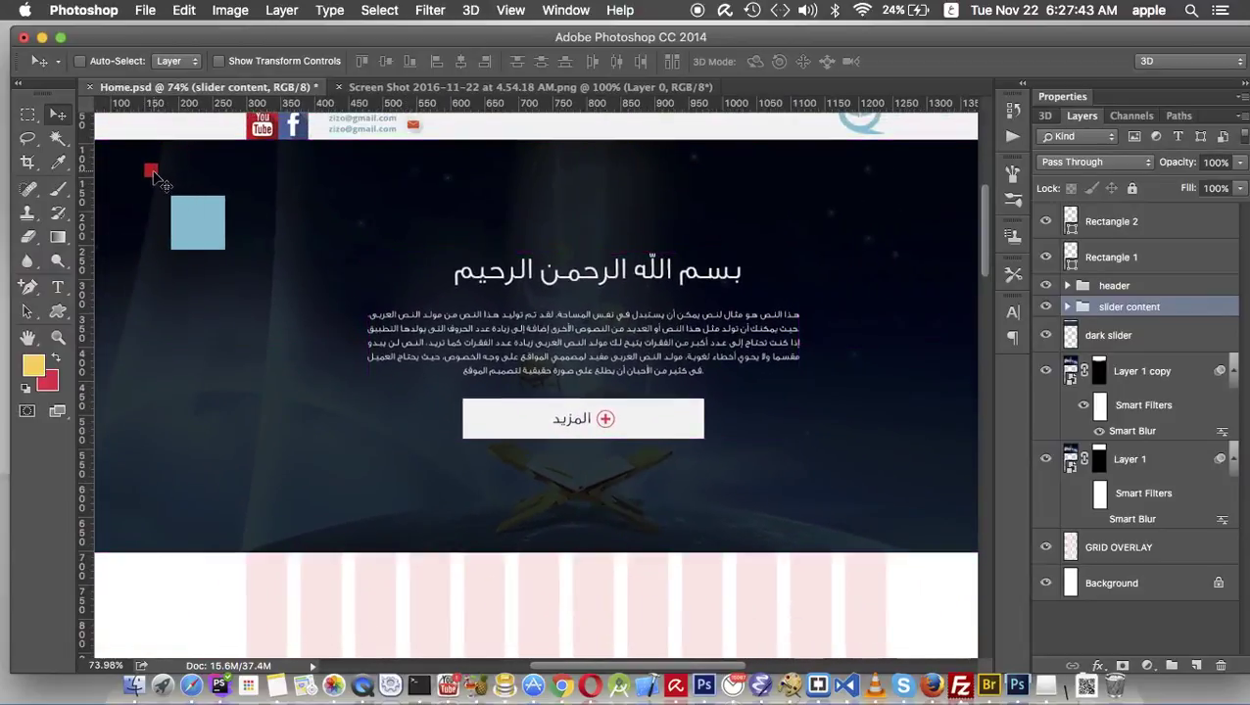
# Centre Rectangle 1 beneath the heading and raise the paragraph closer to it
pyautogui.moveTo(155, 179); pyautogui.dragTo(560, 308)
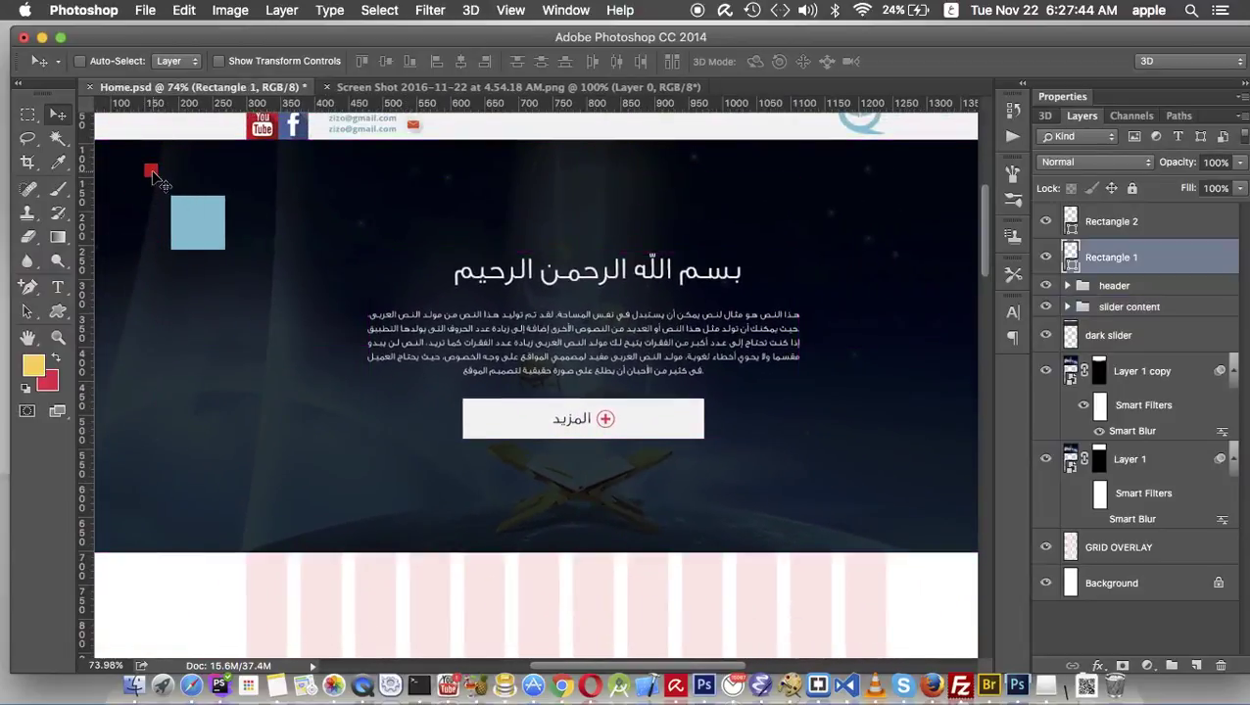
pyautogui.keyDown('super'); pyautogui.click(553, 294); pyautogui.keyUp('super')
pyautogui.keyDown('super'); pyautogui.click(517, 288); pyautogui.keyUp('super')
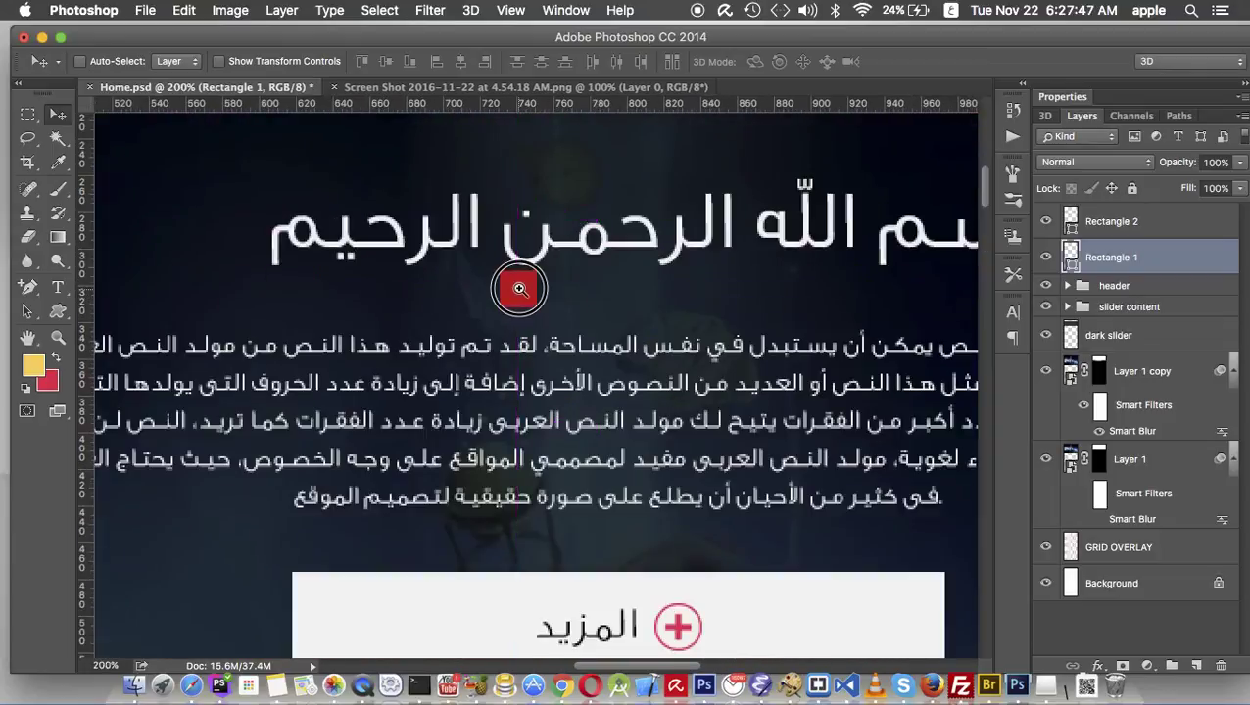
pyautogui.moveTo(519, 288); pyautogui.dragTo(516, 283)
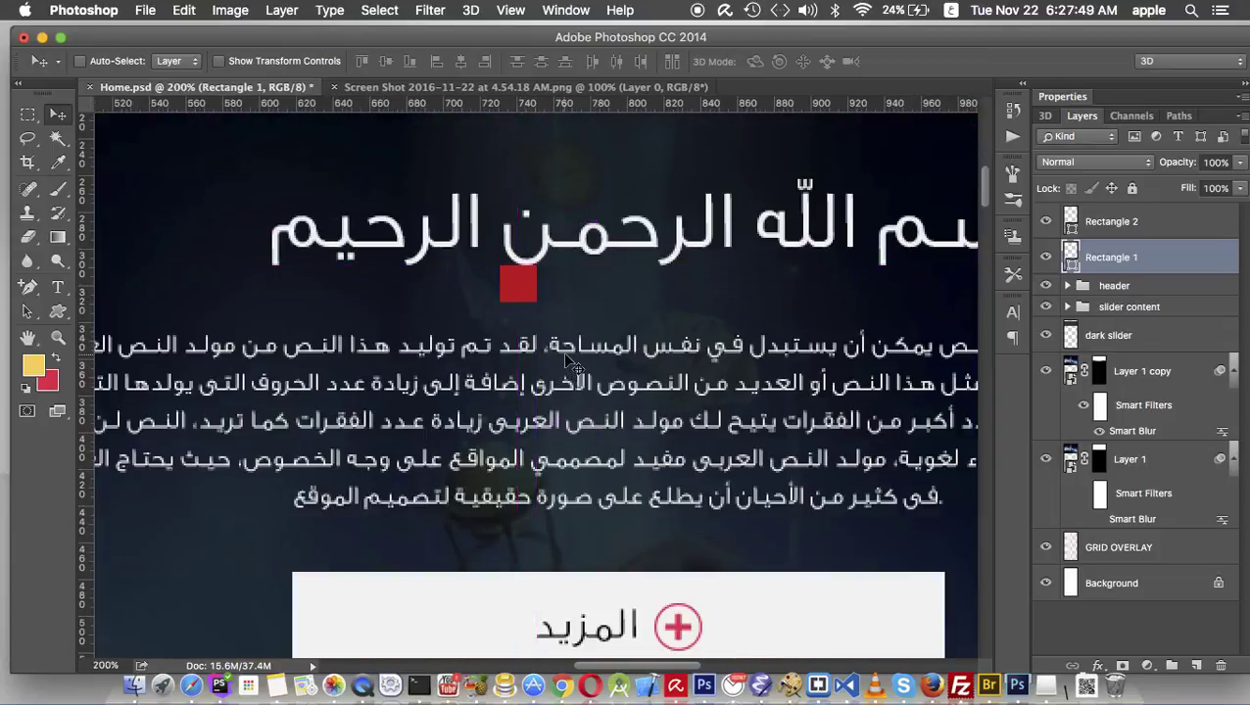
pyautogui.moveTo(570, 362); pyautogui.dragTo(570, 330)
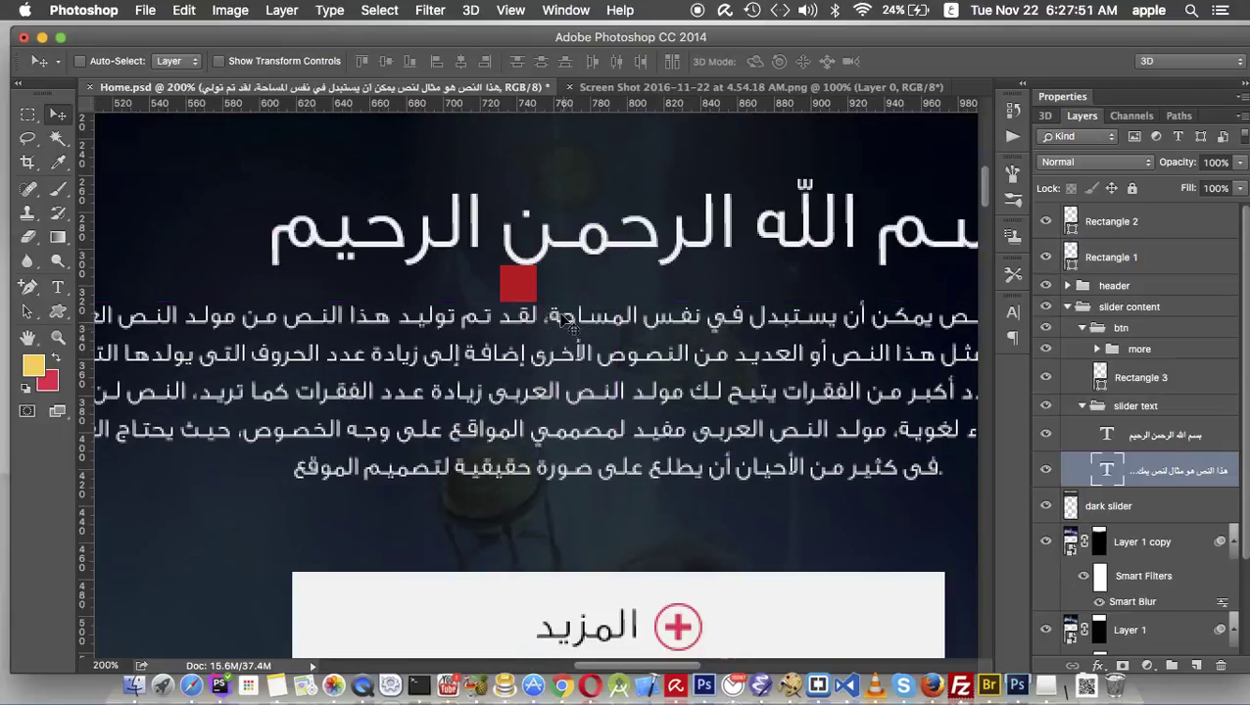
# Give the whole slider paragraph 16 pt font size and 27.63 pt leading, then commit
pyautogui.doubleClick(566, 350)
pyautogui.press('super+a')
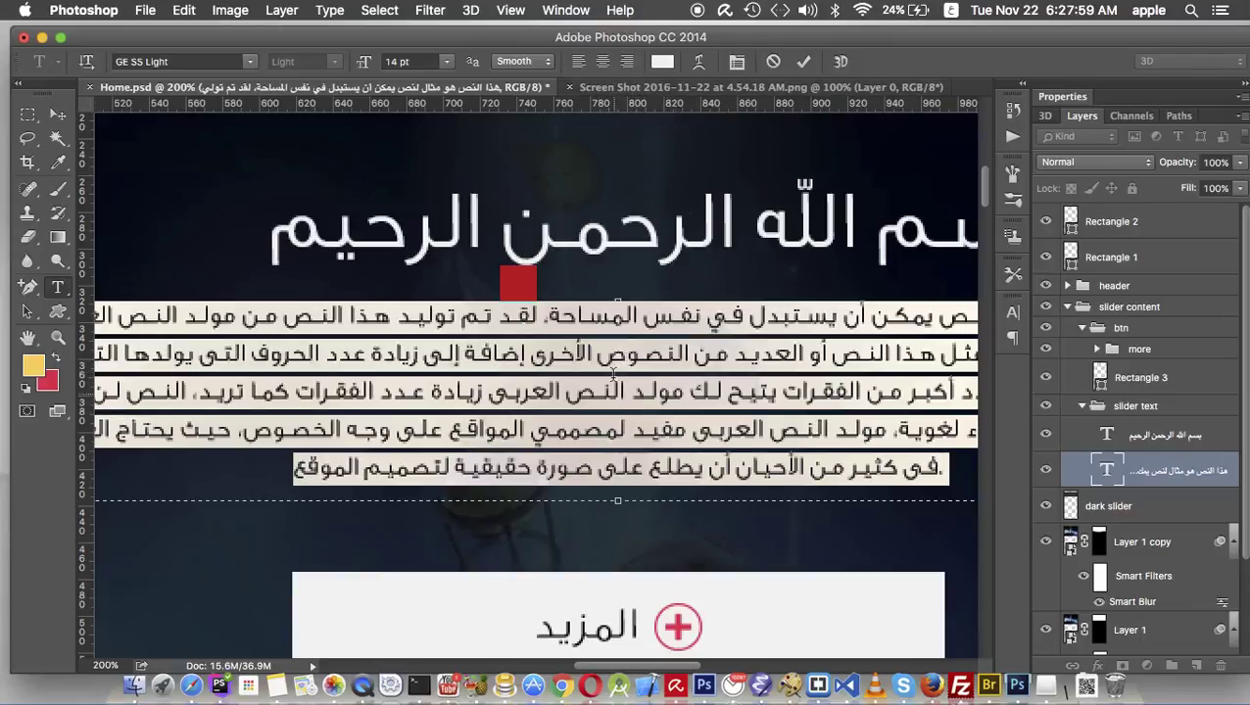
pyautogui.click(737, 61)
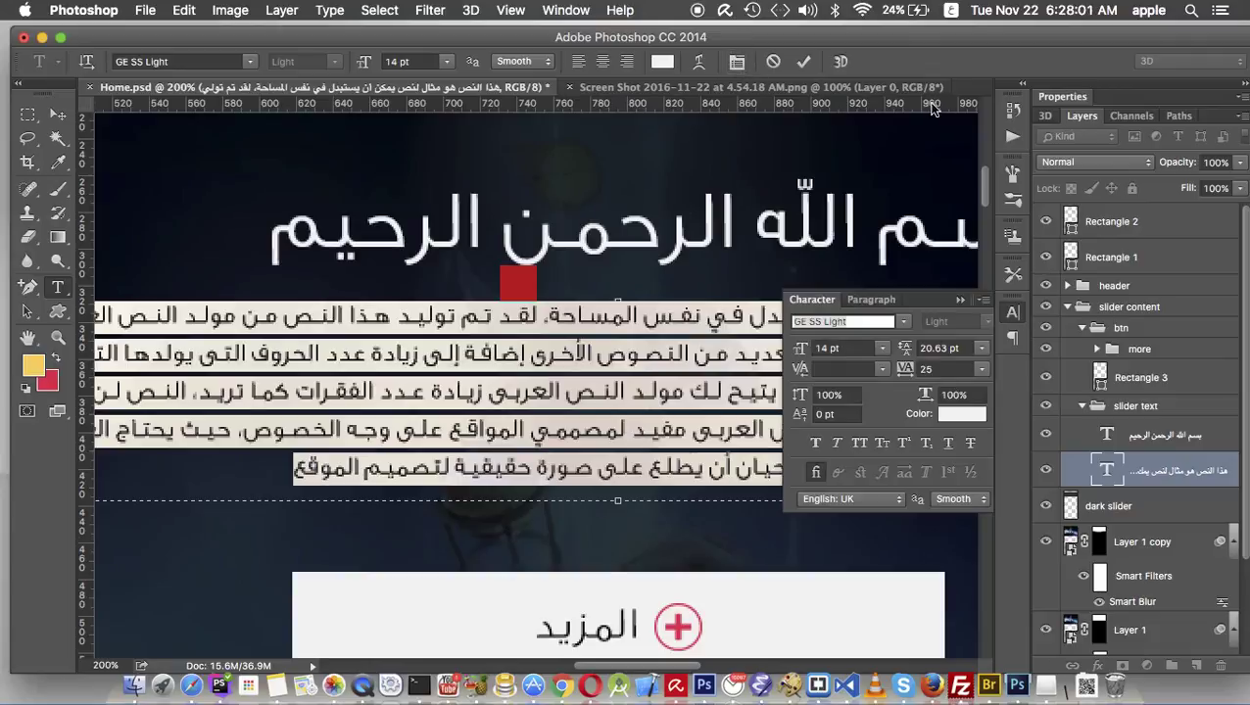
pyautogui.moveTo(906, 358); pyautogui.dragTo(911, 354)
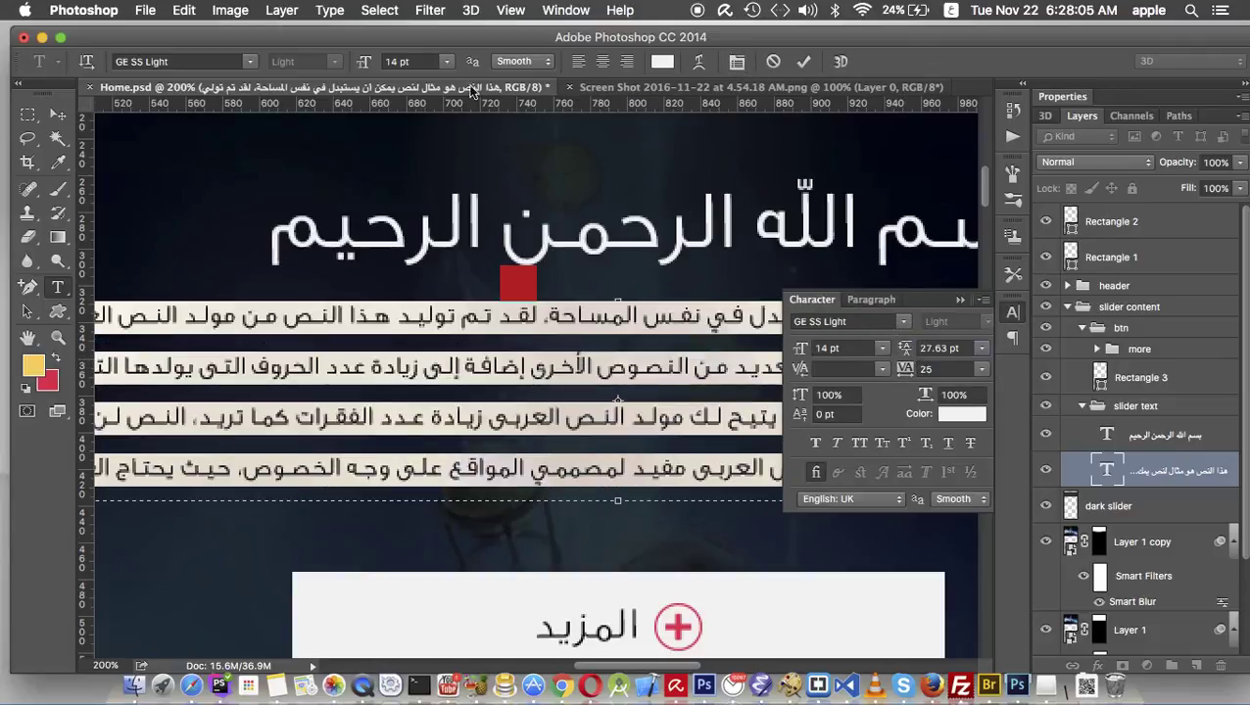
pyautogui.click(446, 62)
pyautogui.click(412, 198)
pyautogui.doubleClick(397, 61)
pyautogui.write('16')
pyautogui.press('Return')
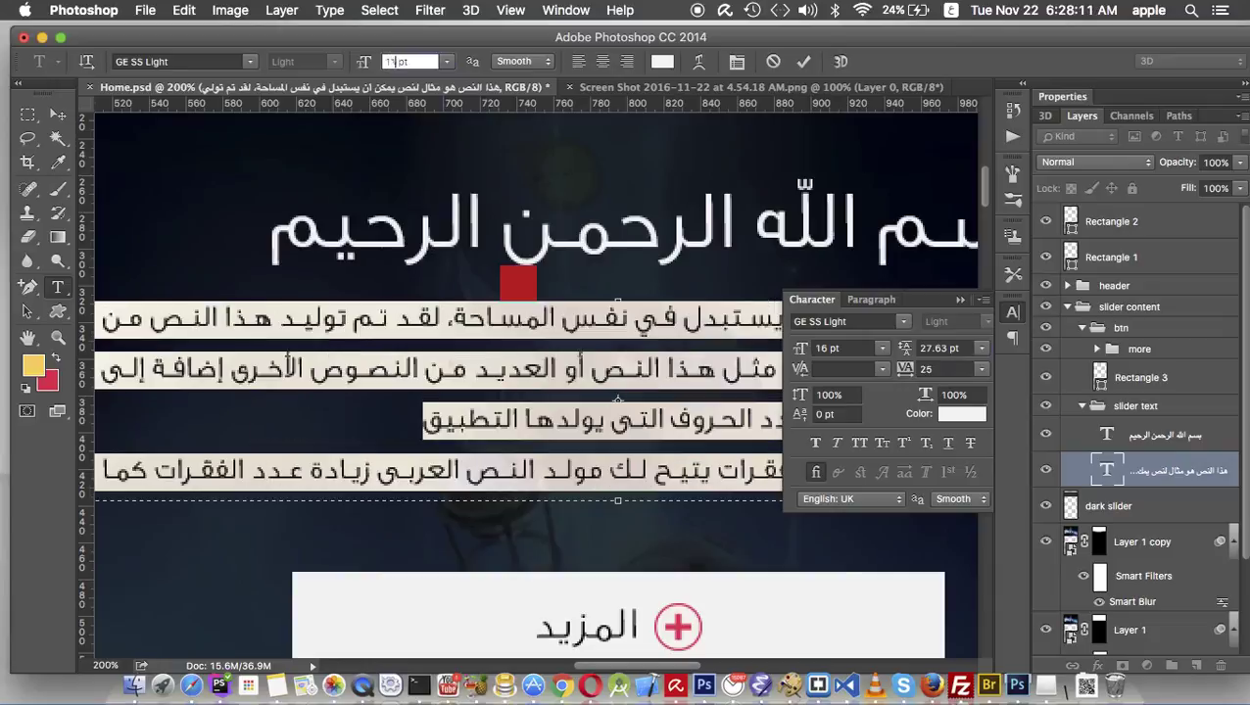
pyautogui.click(59, 114)
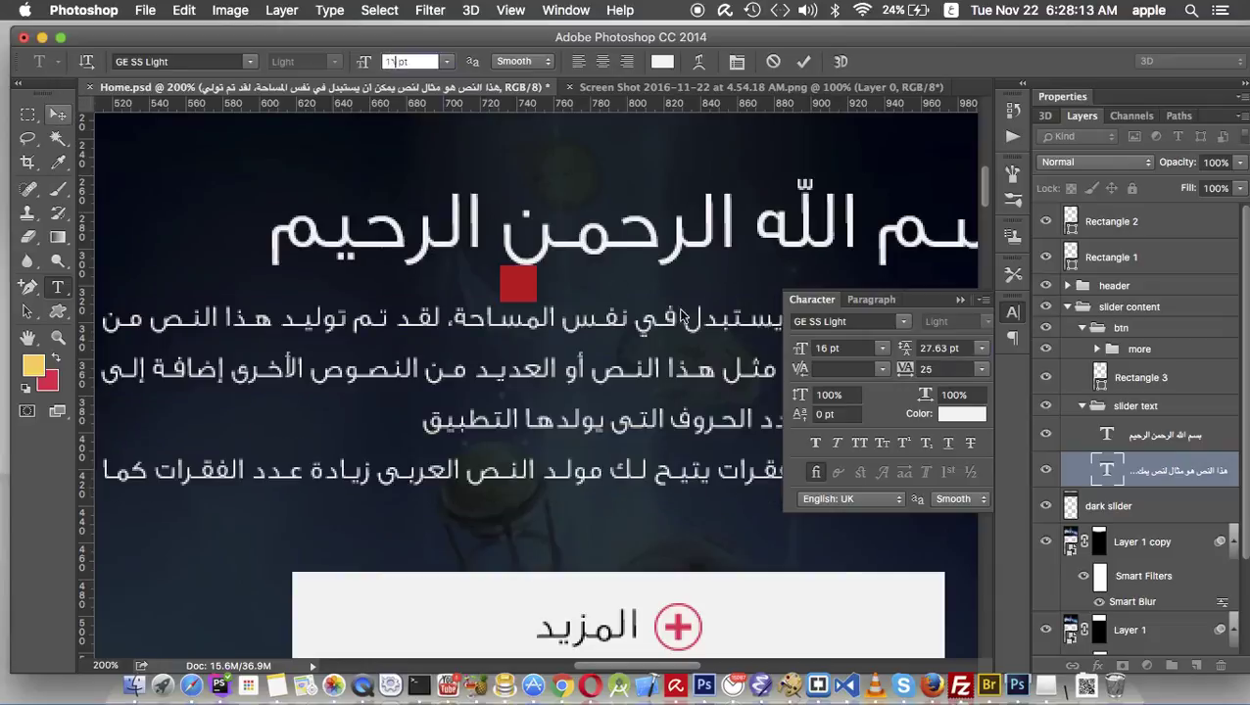
pyautogui.click(1013, 311)
# Move the red square down beneath the paragraph's last line
pyautogui.scroll(-3, 851, 325)
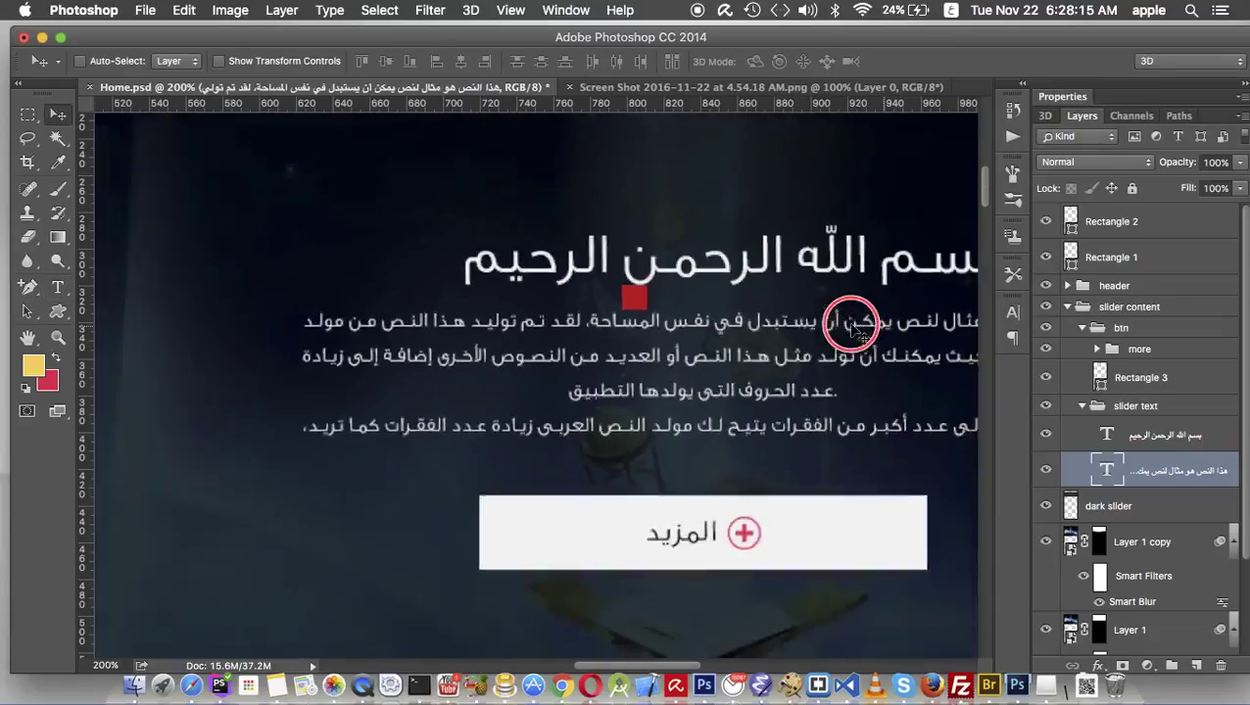
pyautogui.scroll(-3, 745, 328)
pyautogui.scroll(-2, 685, 331)
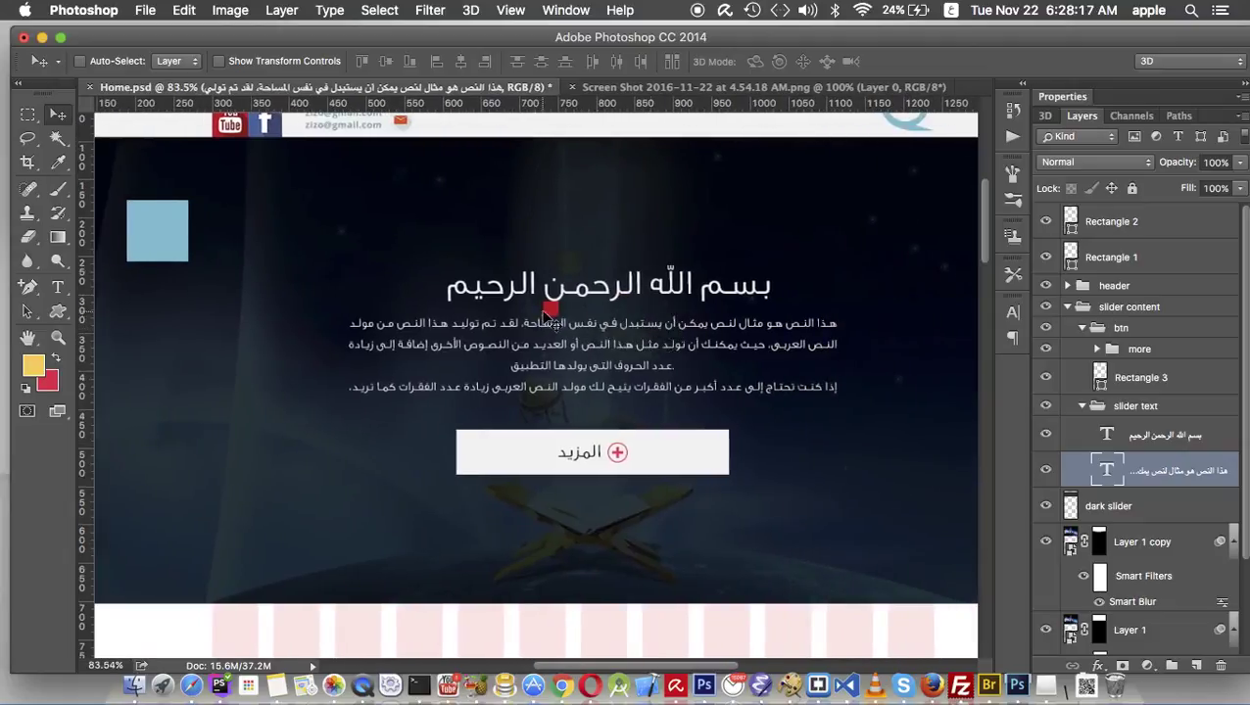
pyautogui.moveTo(570, 315)
pyautogui.mouseDown()
pyautogui.moveTo(573, 389)
pyautogui.moveTo(591, 405)
pyautogui.mouseUp()
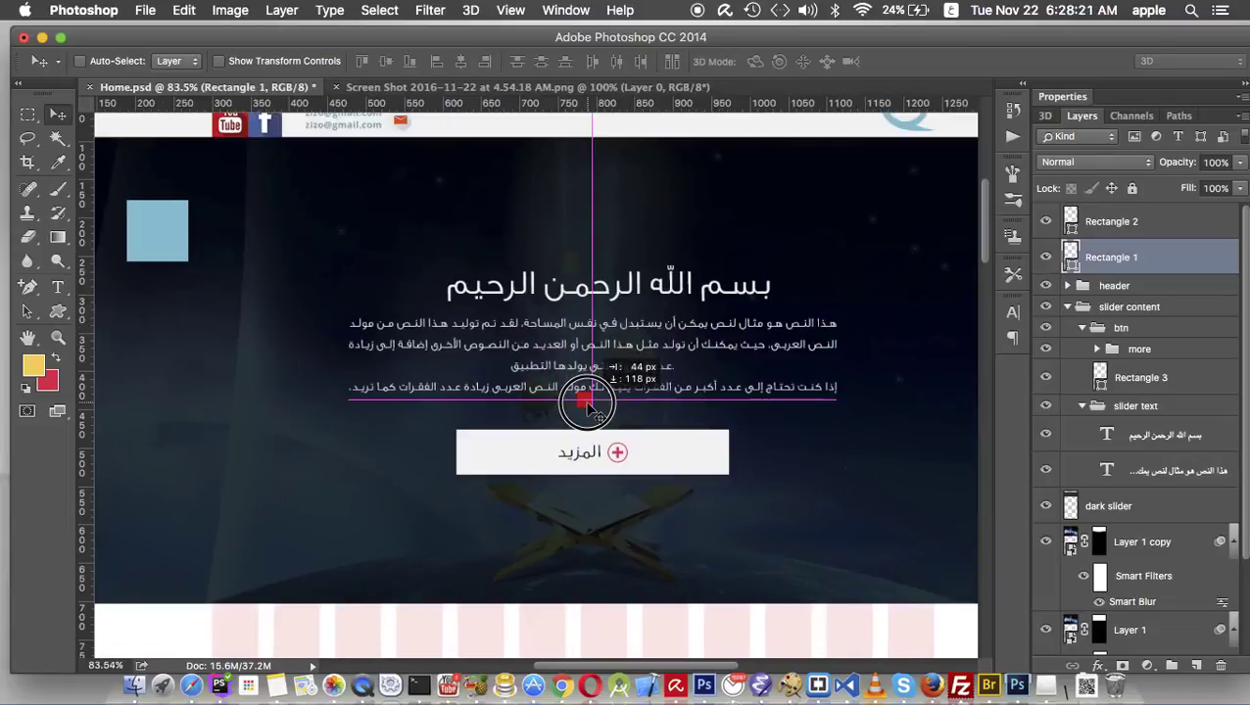
pyautogui.moveTo(587, 404); pyautogui.dragTo(574, 398)
pyautogui.click(588, 404)
pyautogui.click(581, 411)
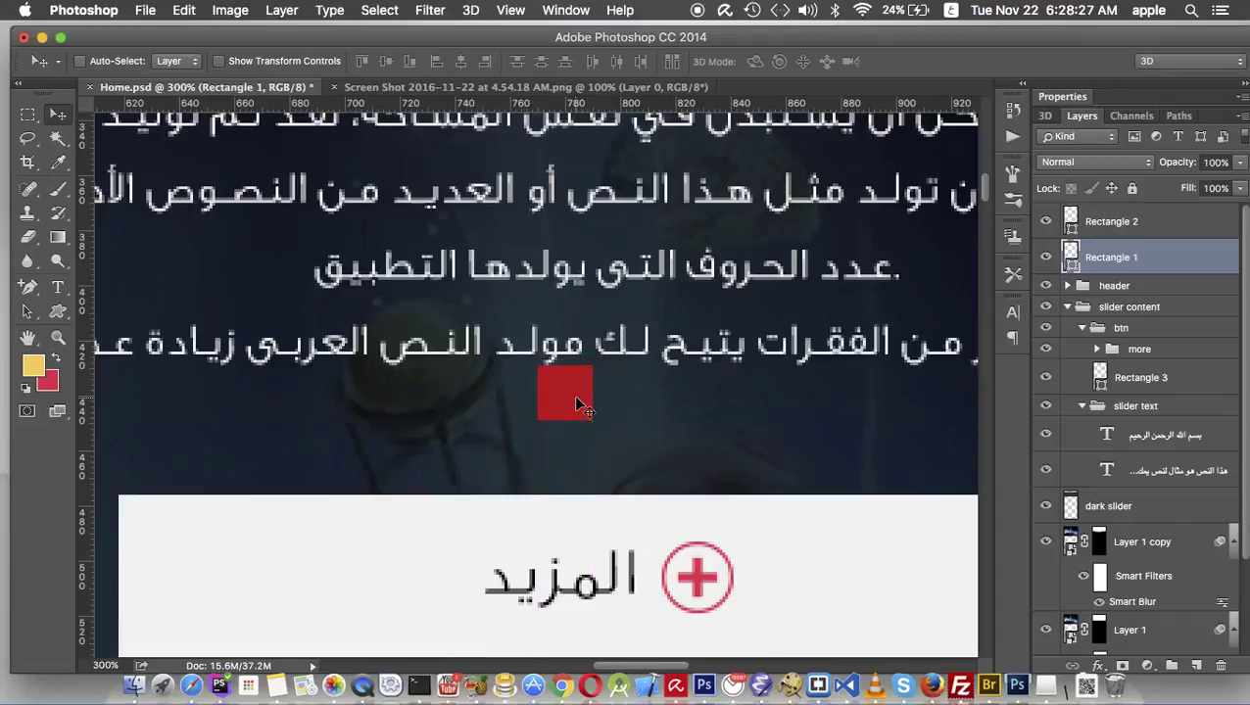
# Raise the btn group up to the square, fit the view, and drop the square below the button
pyautogui.click(1087, 329)
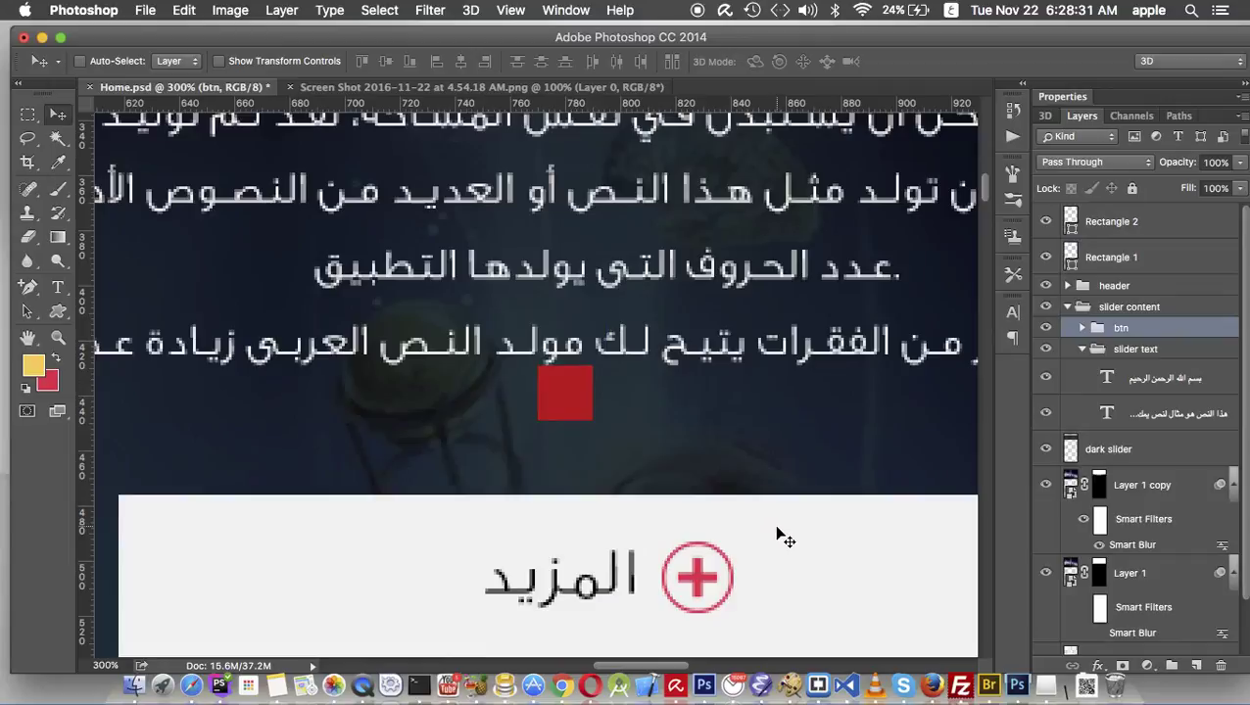
pyautogui.moveTo(776, 529); pyautogui.dragTo(781, 468)
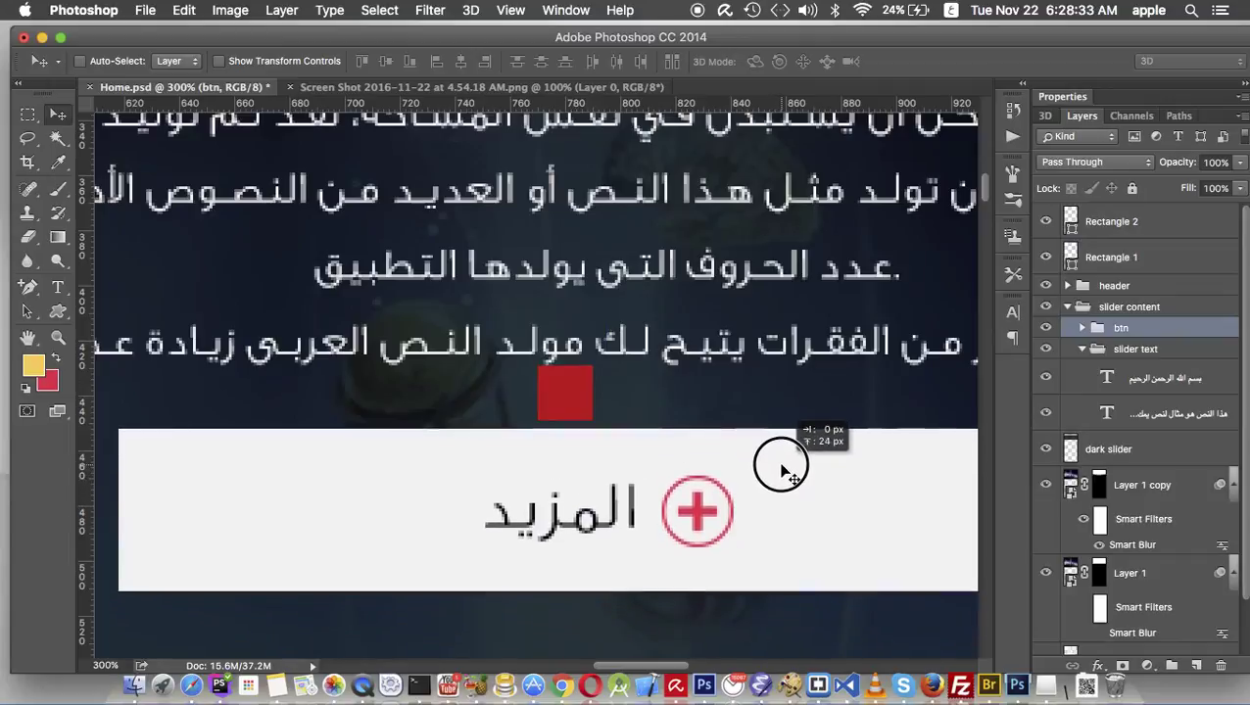
pyautogui.moveTo(781, 468); pyautogui.dragTo(502, 389)
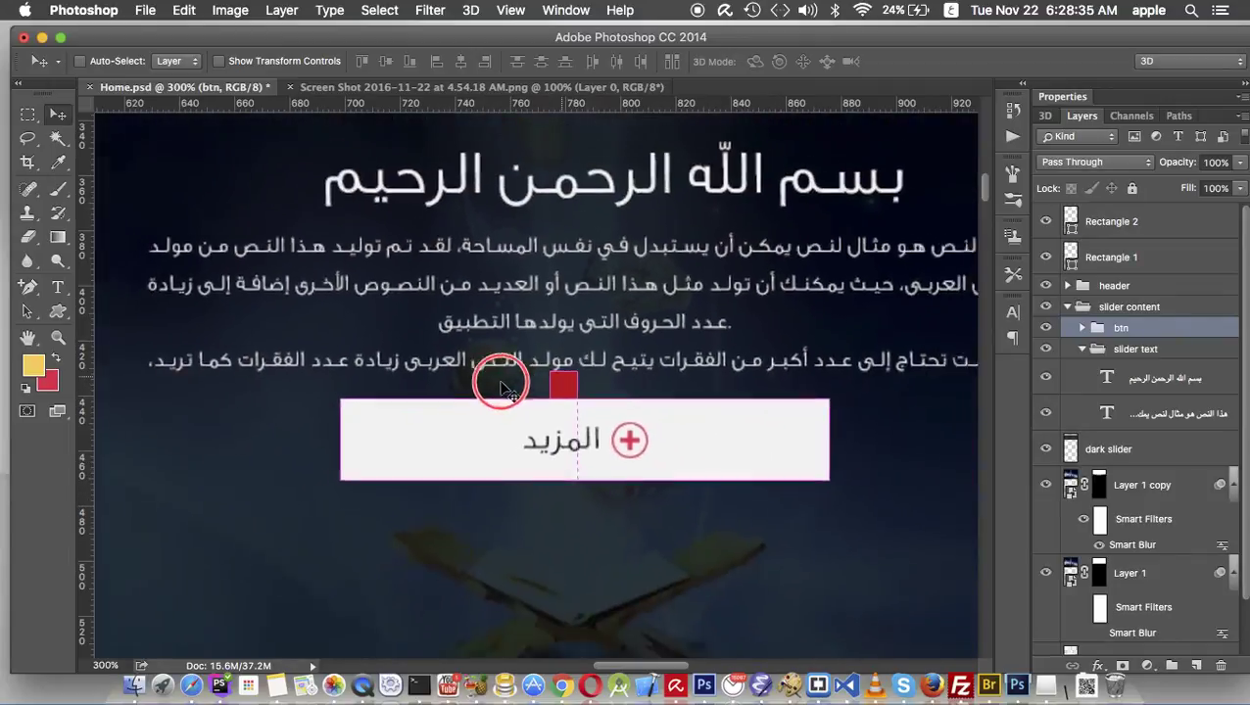
pyautogui.press('super+0')
pyautogui.keyDown('super'); pyautogui.click(563, 392); pyautogui.keyUp('super')
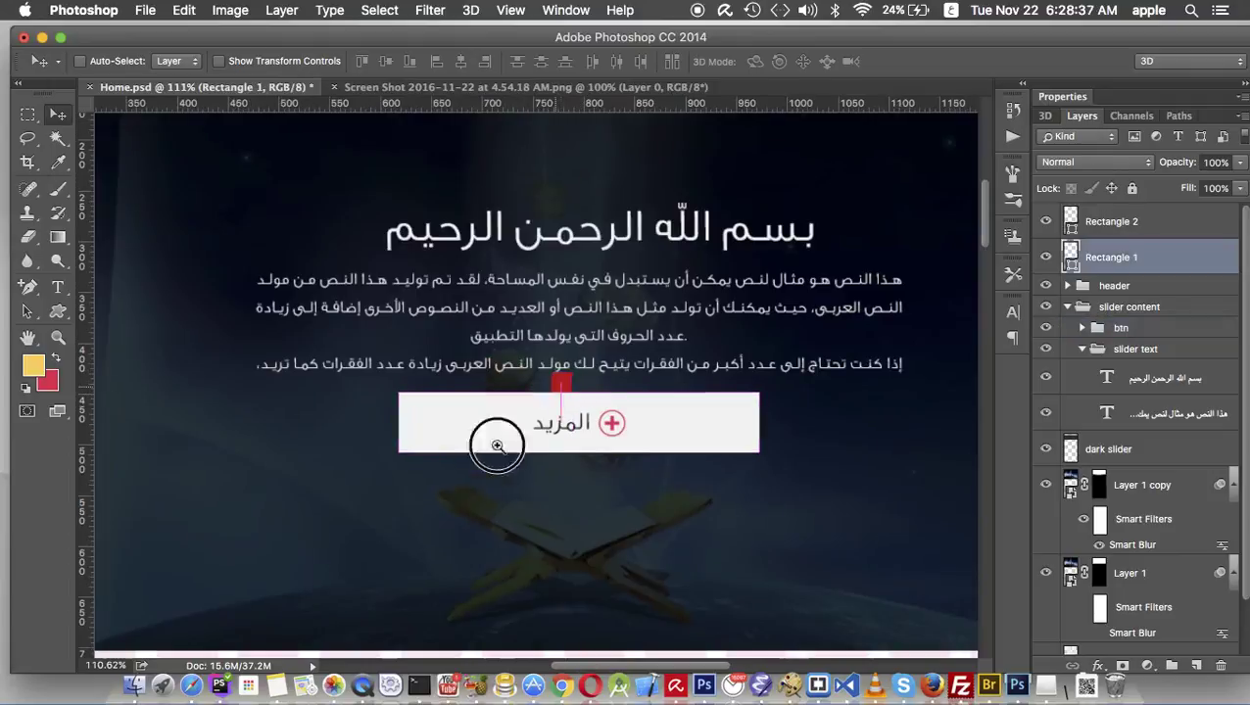
pyautogui.moveTo(496, 446); pyautogui.dragTo(470, 465)
# Shorten the paragraph's text box and place the red square between paragraph and button
pyautogui.doubleClick(632, 357)
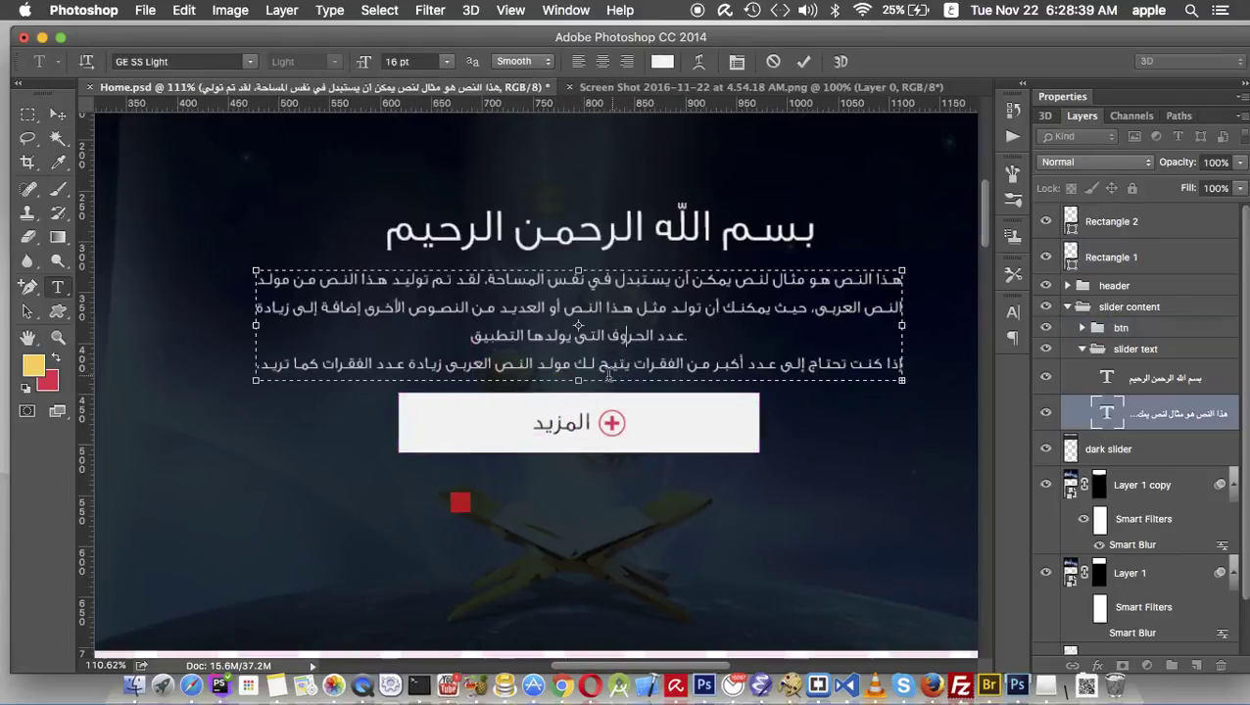
pyautogui.moveTo(579, 381); pyautogui.dragTo(580, 350)
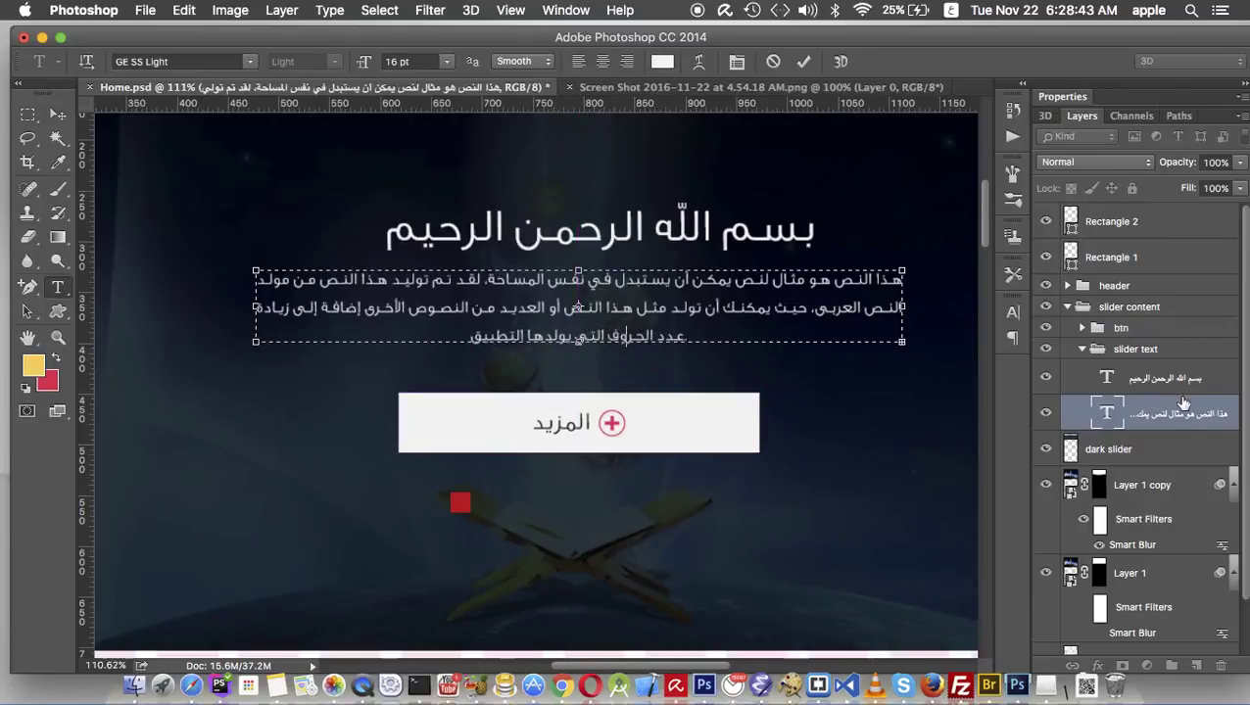
pyautogui.hotkey('ctrl', 'Return')
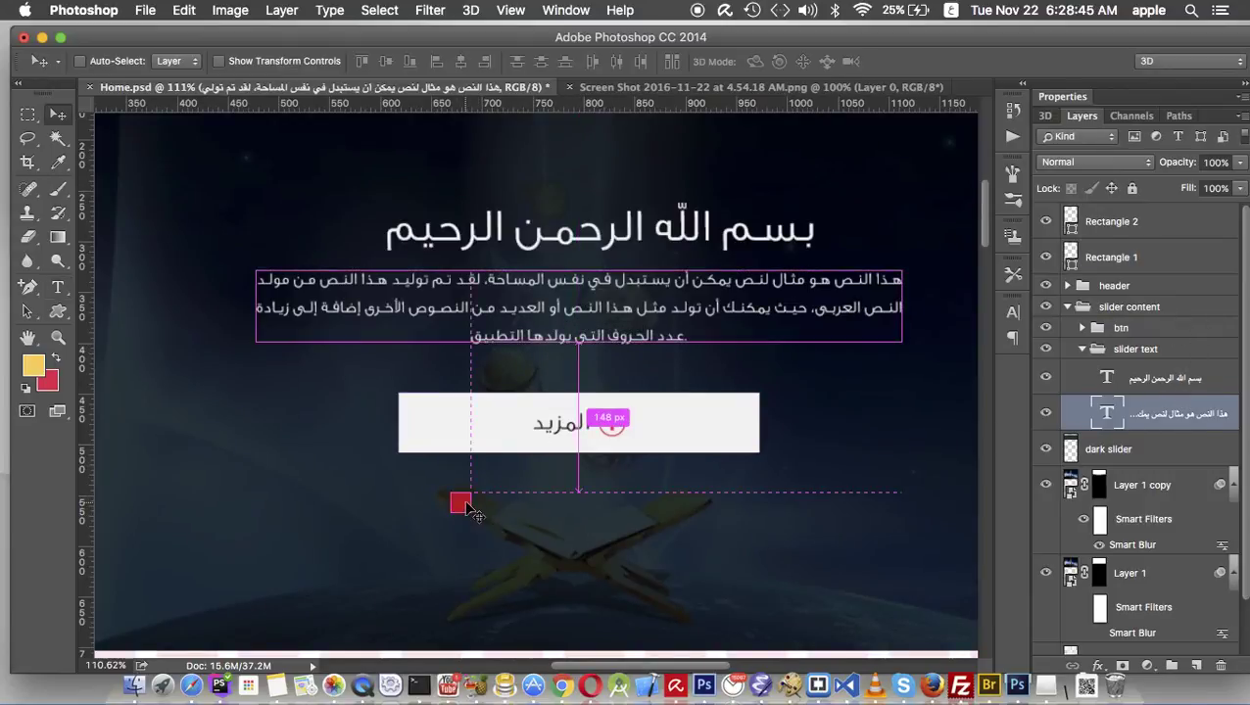
pyautogui.moveTo(468, 507); pyautogui.dragTo(558, 359)
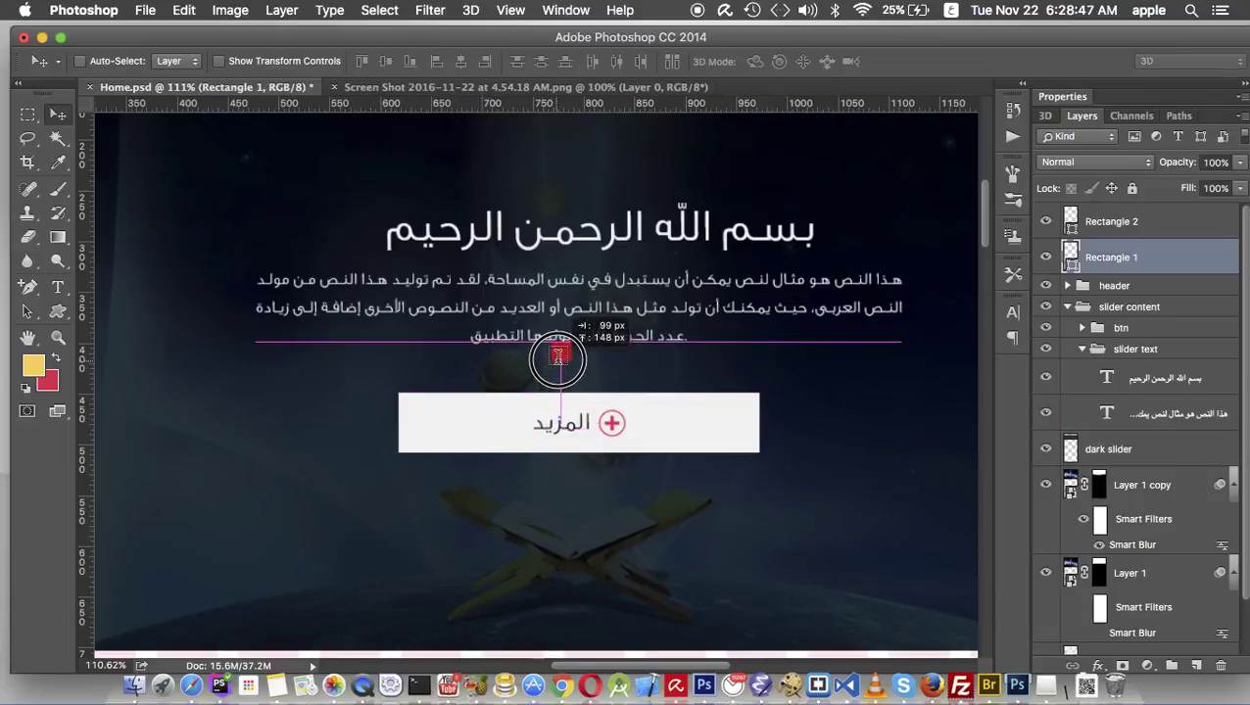
# Move the btn group up onto the dark slider and shift the red square left
pyautogui.scroll(4, 558, 356)
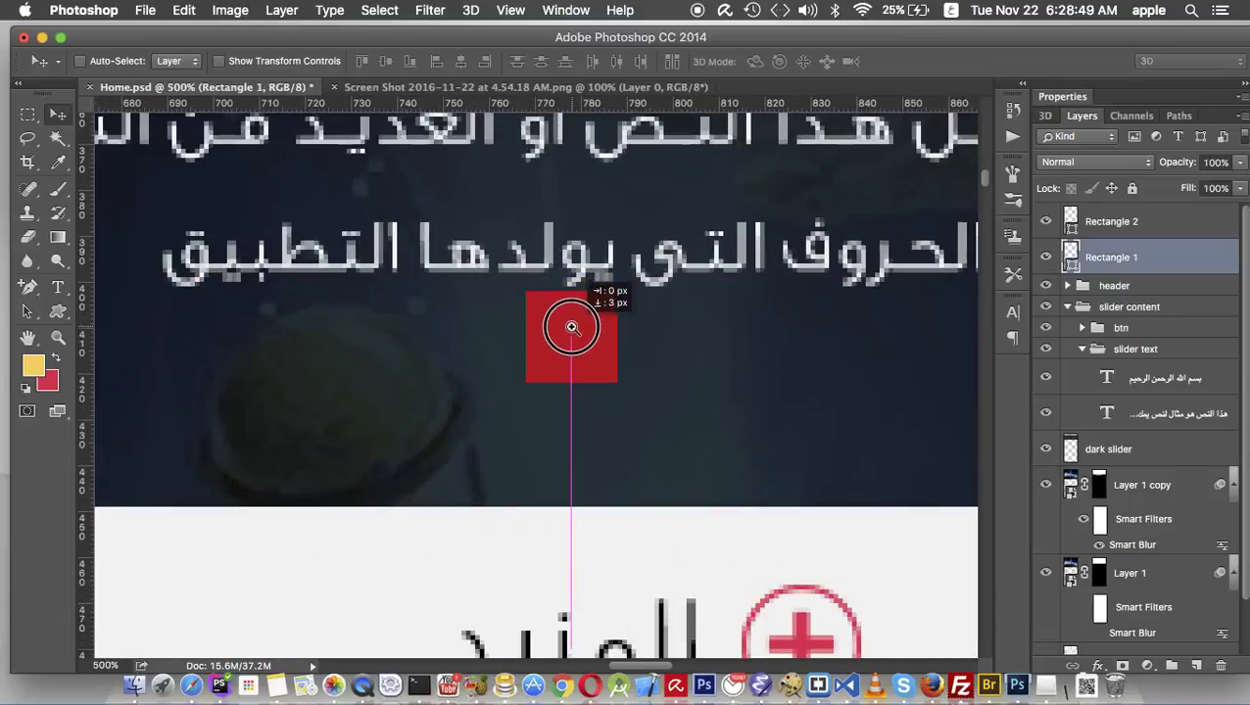
pyautogui.keyDown('ctrl'); pyautogui.click(617, 527); pyautogui.keyUp('ctrl')
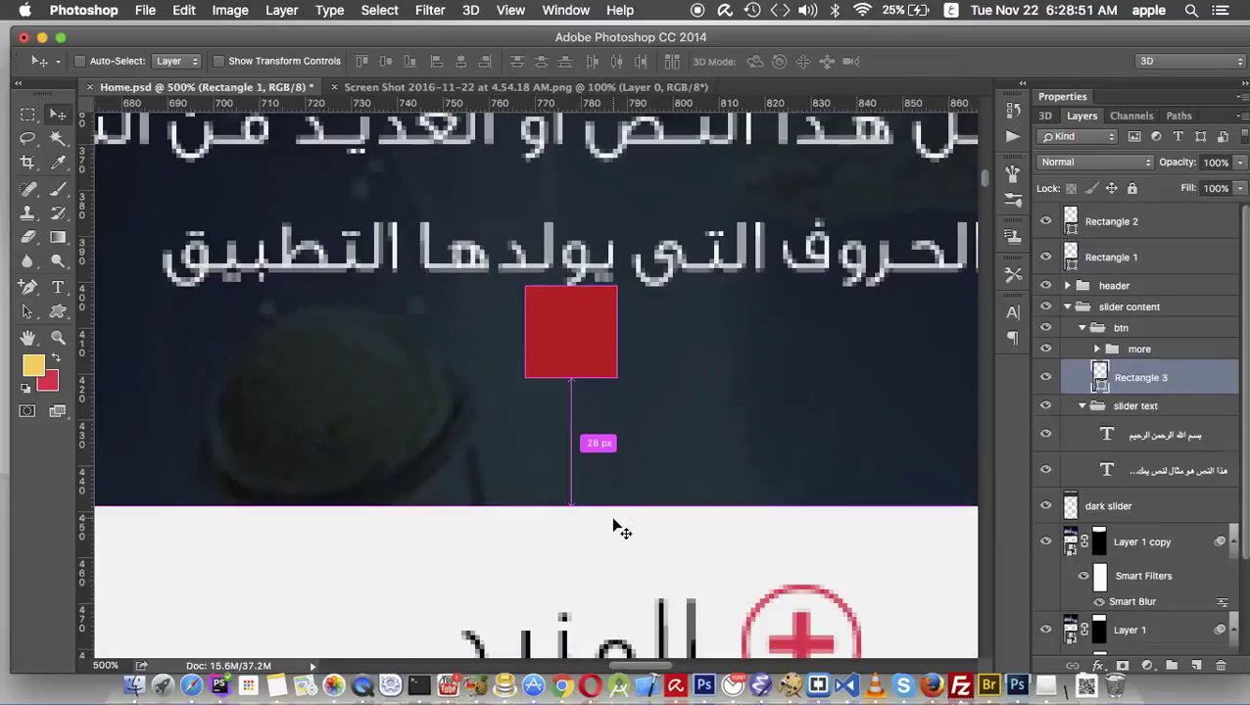
pyautogui.click(1081, 330)
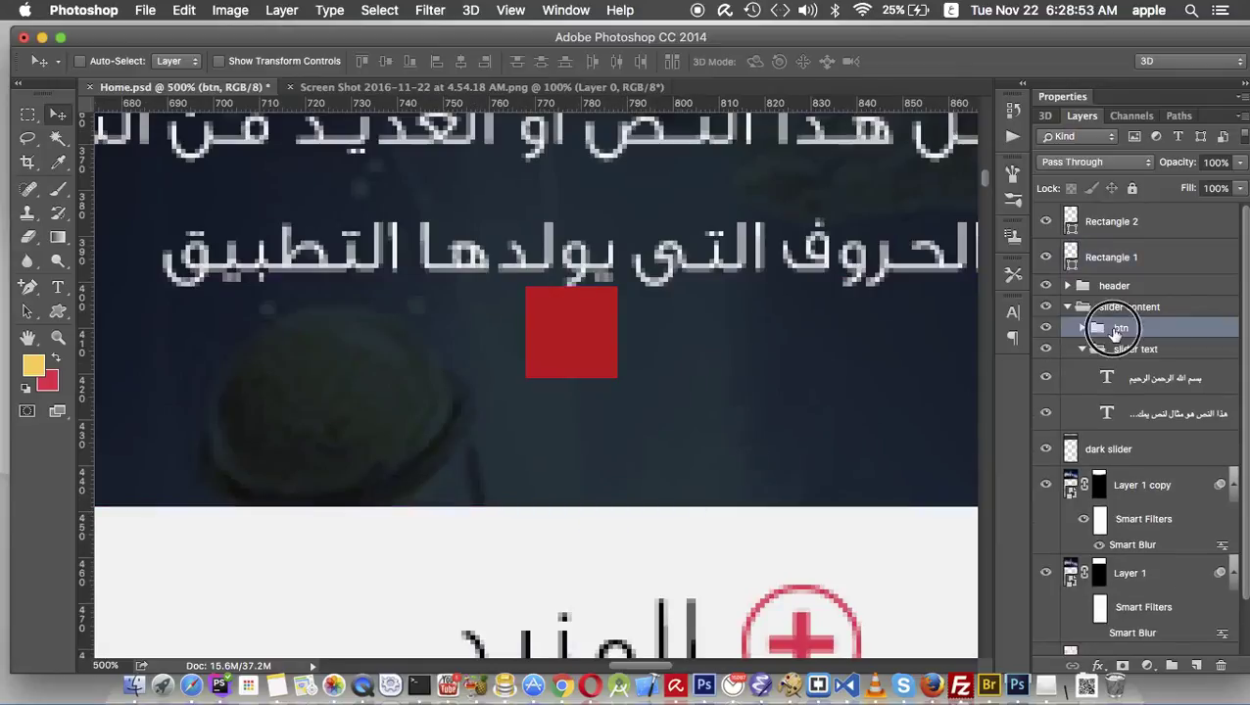
pyautogui.moveTo(689, 554); pyautogui.dragTo(678, 426)
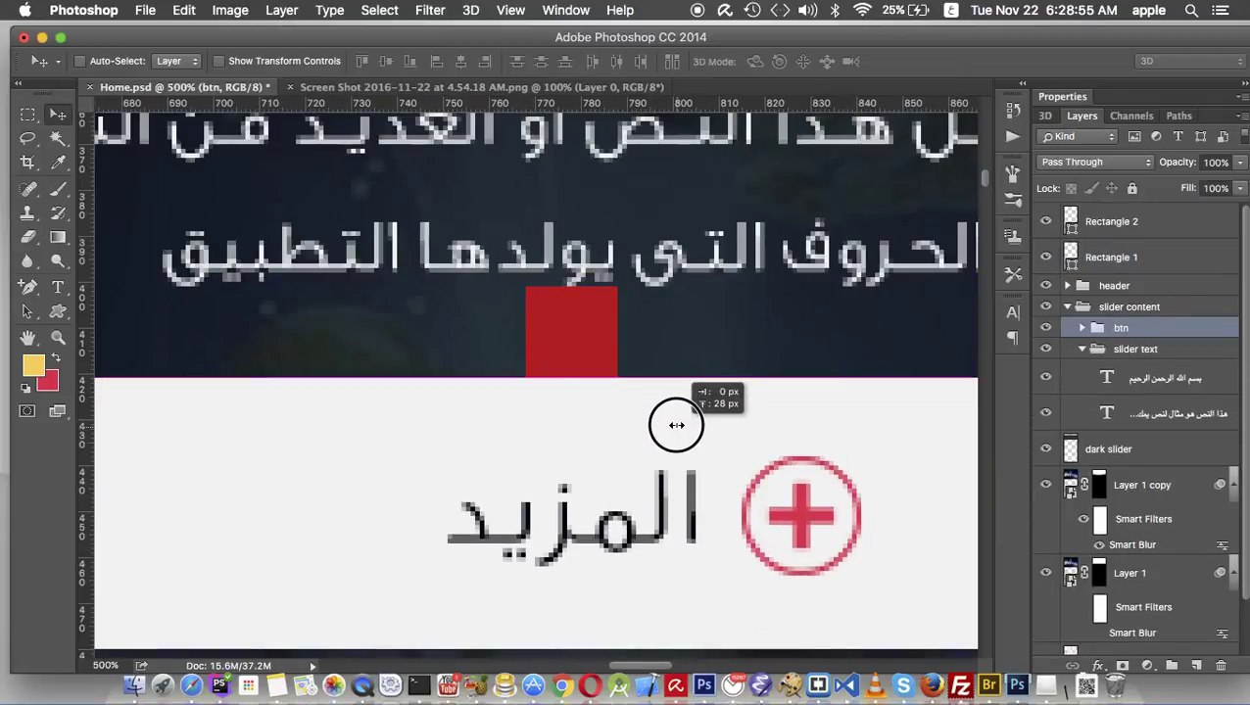
pyautogui.click(524, 358)
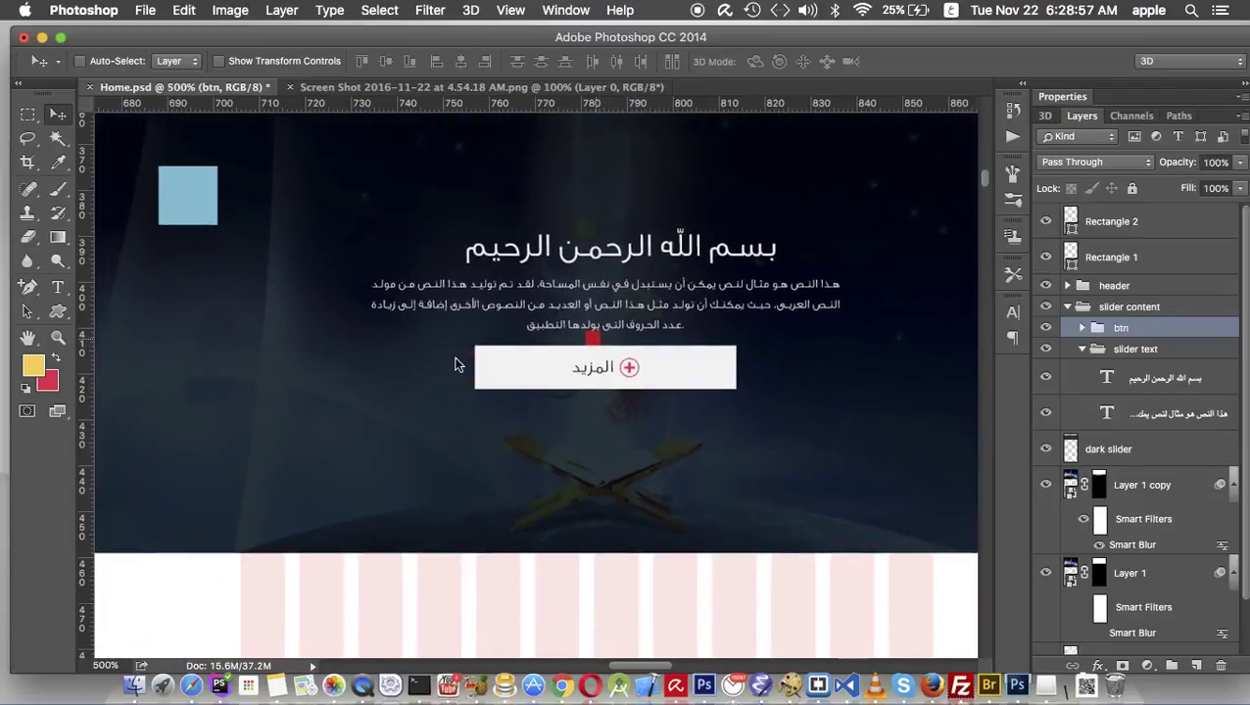
pyautogui.moveTo(594, 343); pyautogui.dragTo(191, 338)
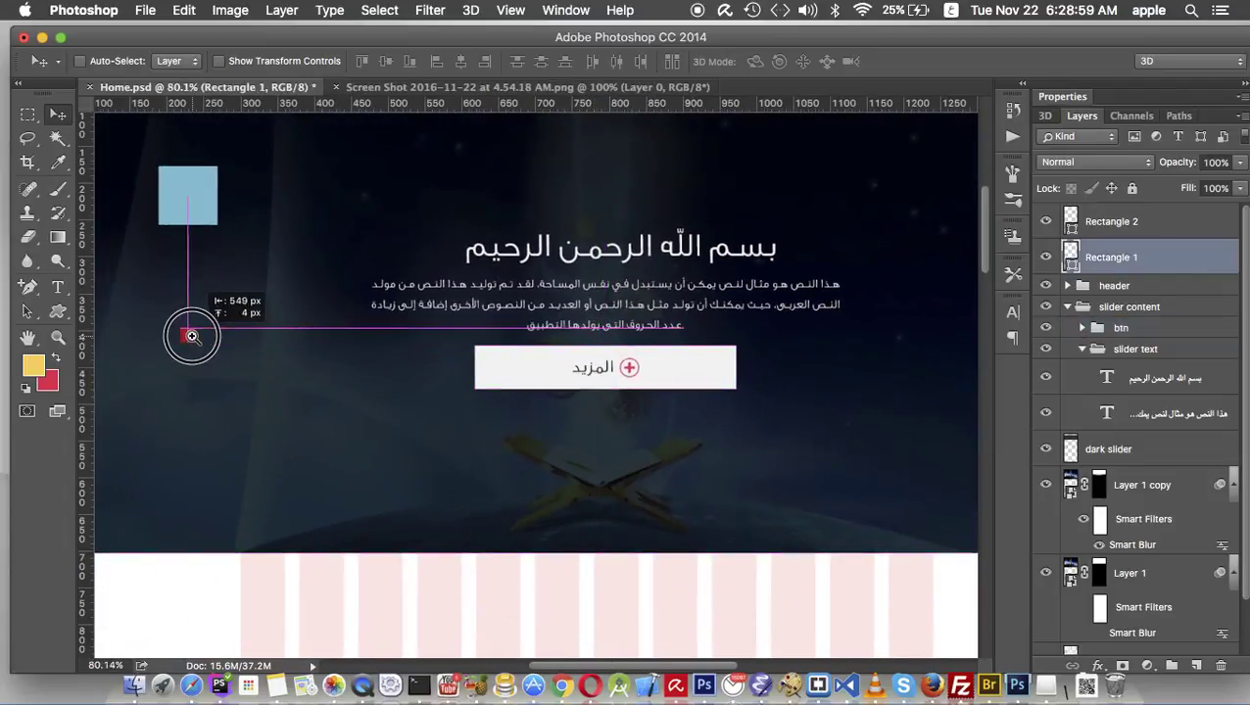
# Resize the button's white rectangle to 59.15% width and 79.66% height
pyautogui.click(698, 371)
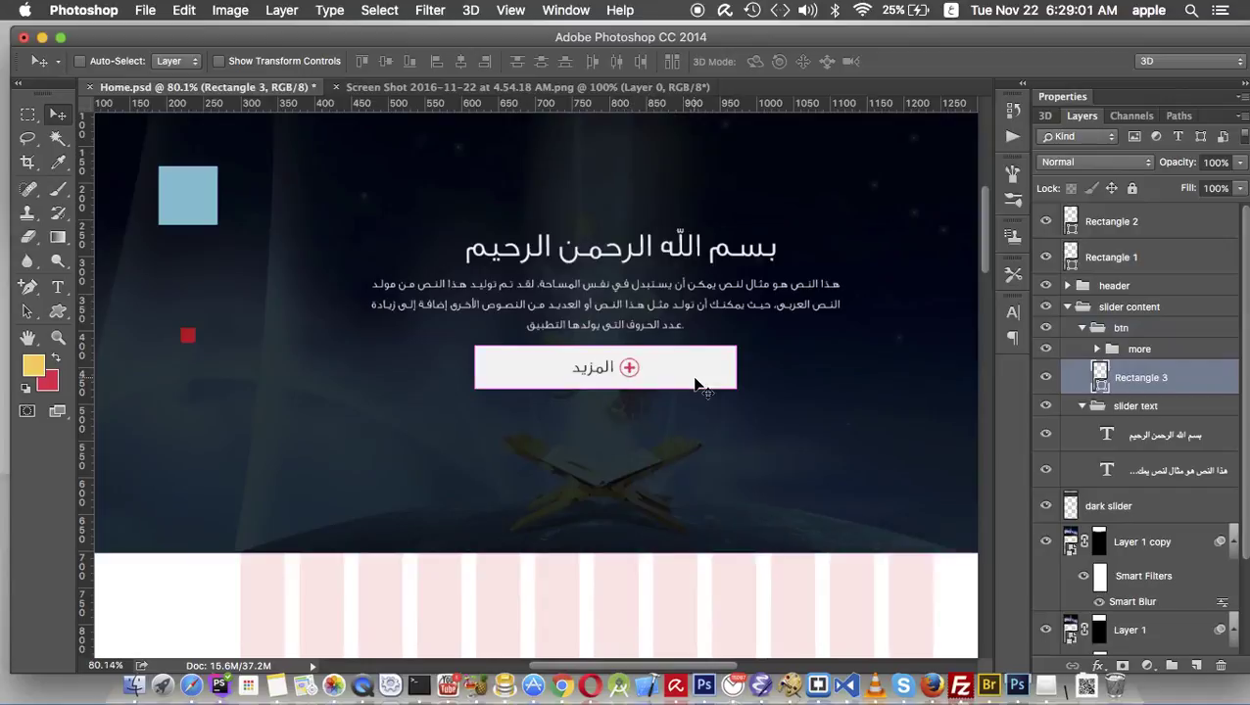
pyautogui.hotkey('ctrl', 't')
pyautogui.moveTo(739, 368); pyautogui.dragTo(683, 368)
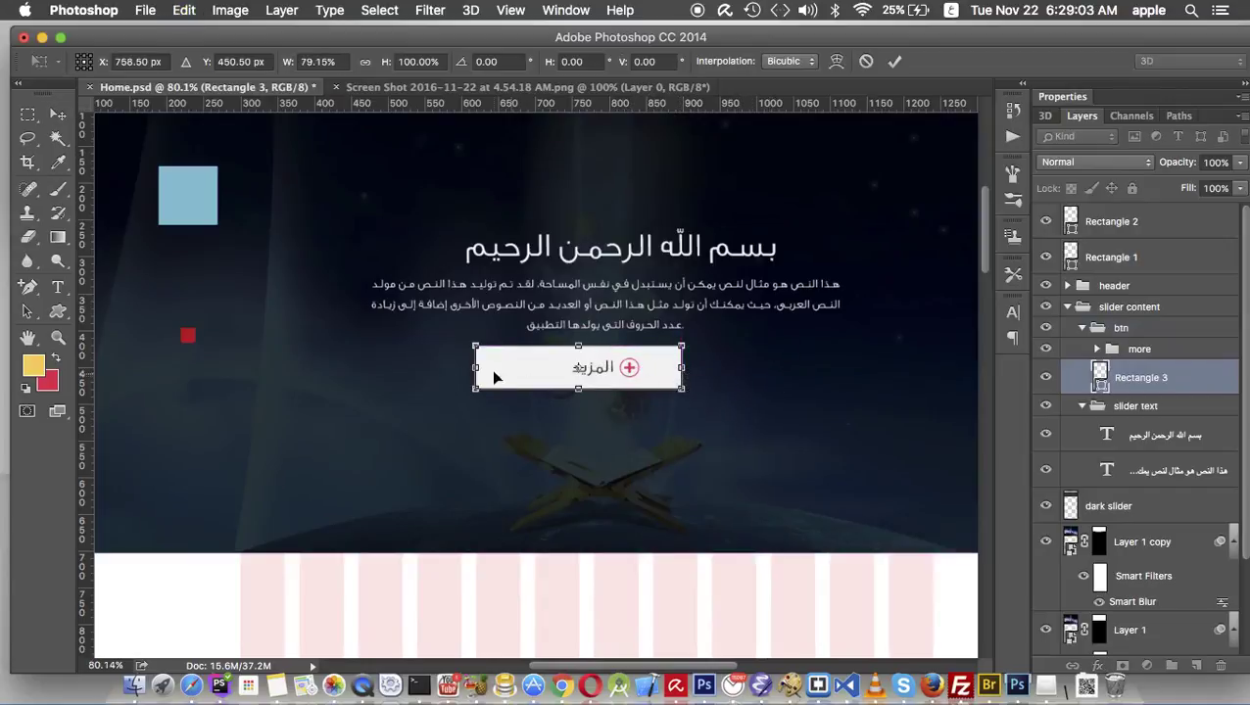
pyautogui.moveTo(470, 367); pyautogui.dragTo(527, 368)
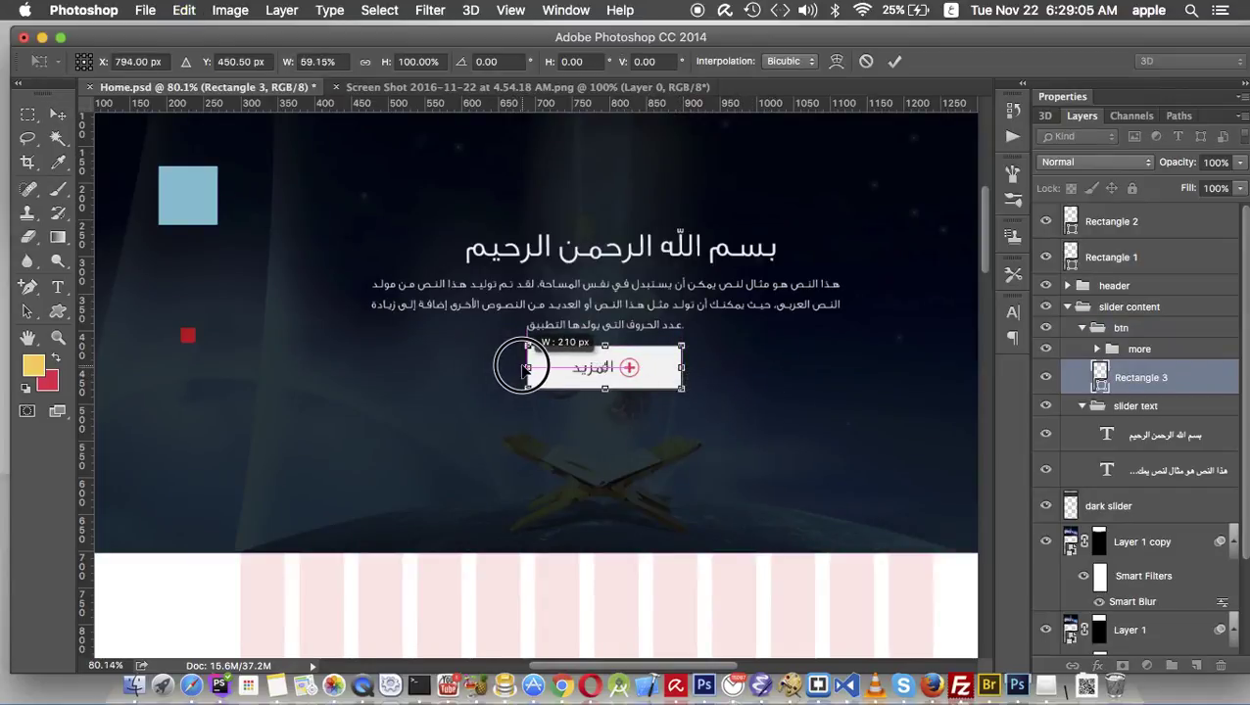
pyautogui.scroll(5, 629, 368)
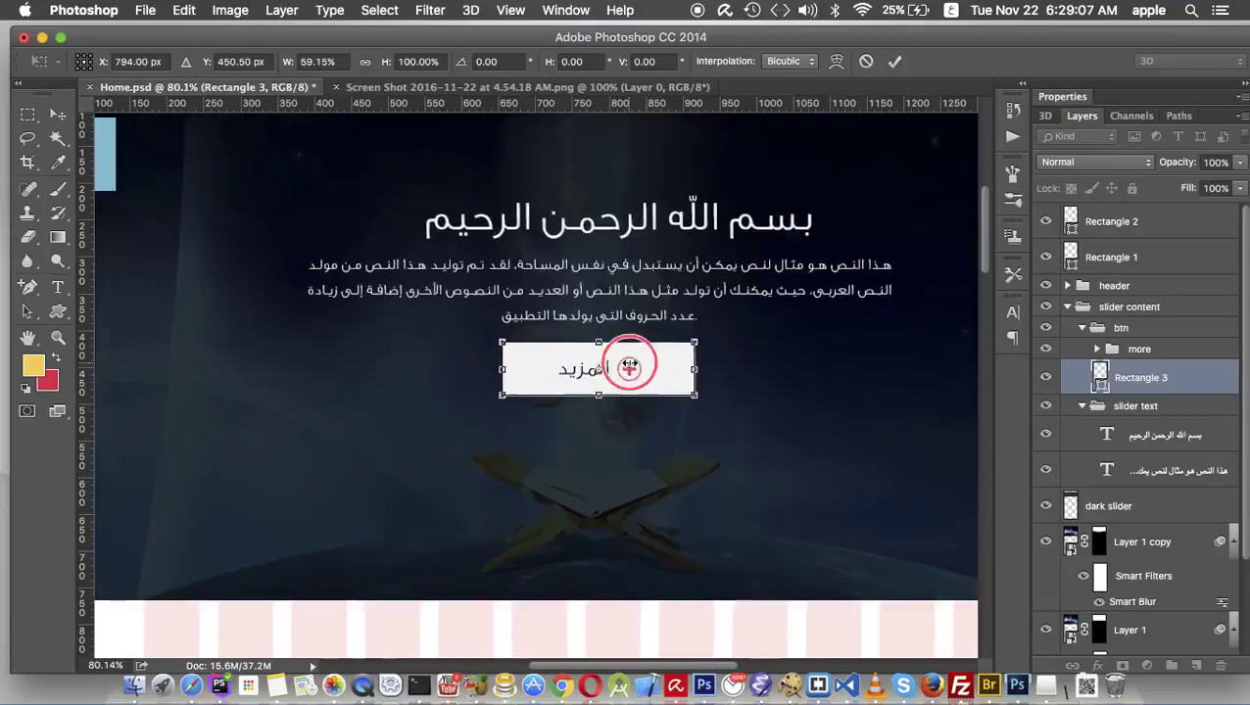
pyautogui.moveTo(539, 464); pyautogui.dragTo(554, 440)
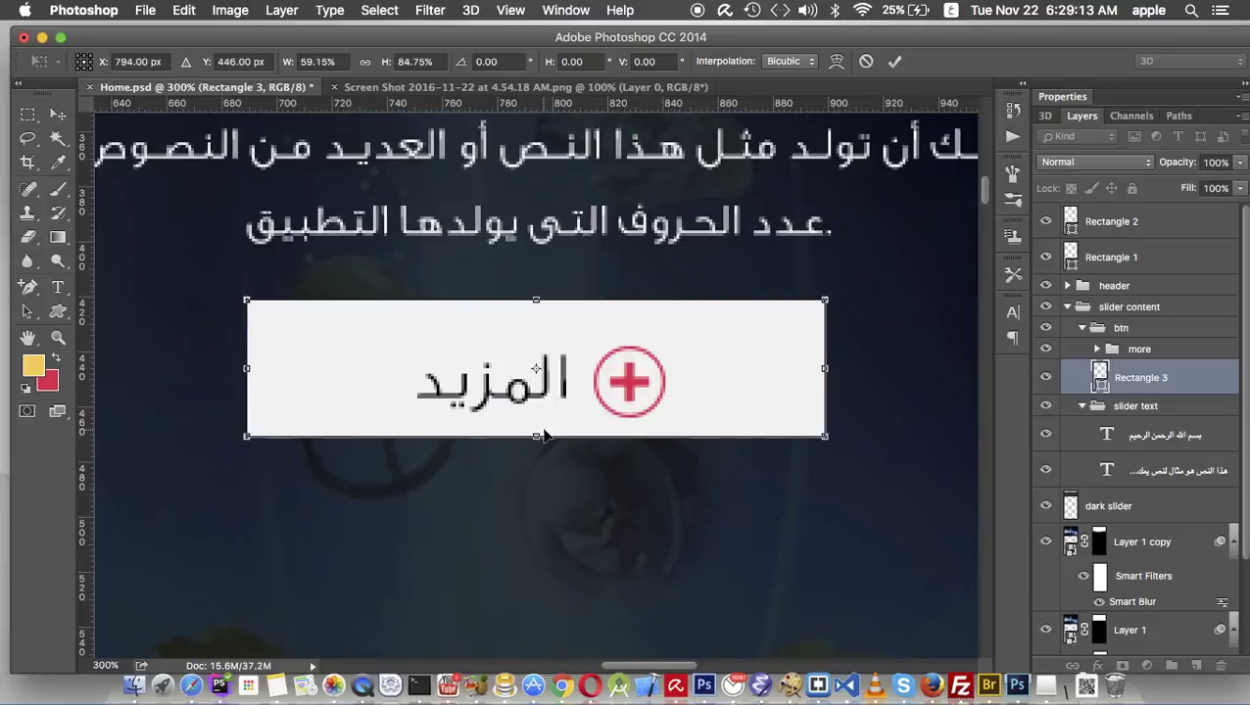
pyautogui.moveTo(532, 435); pyautogui.dragTo(534, 428)
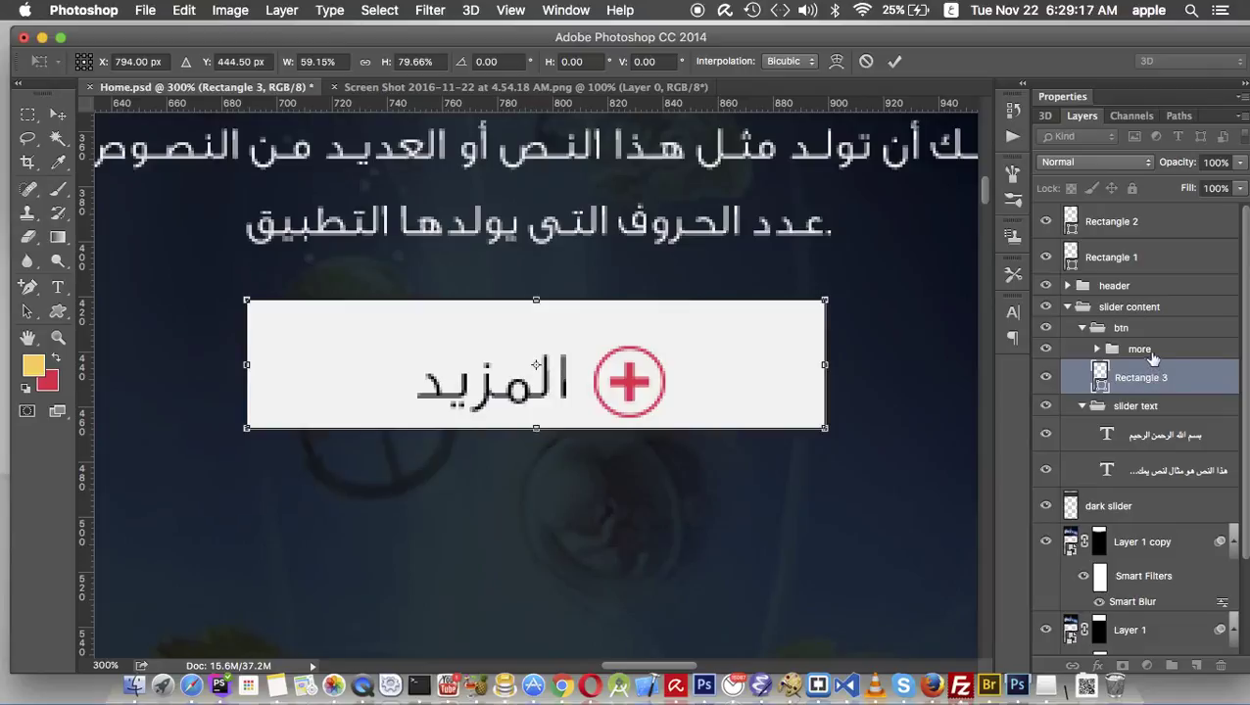
pyautogui.press('Return')
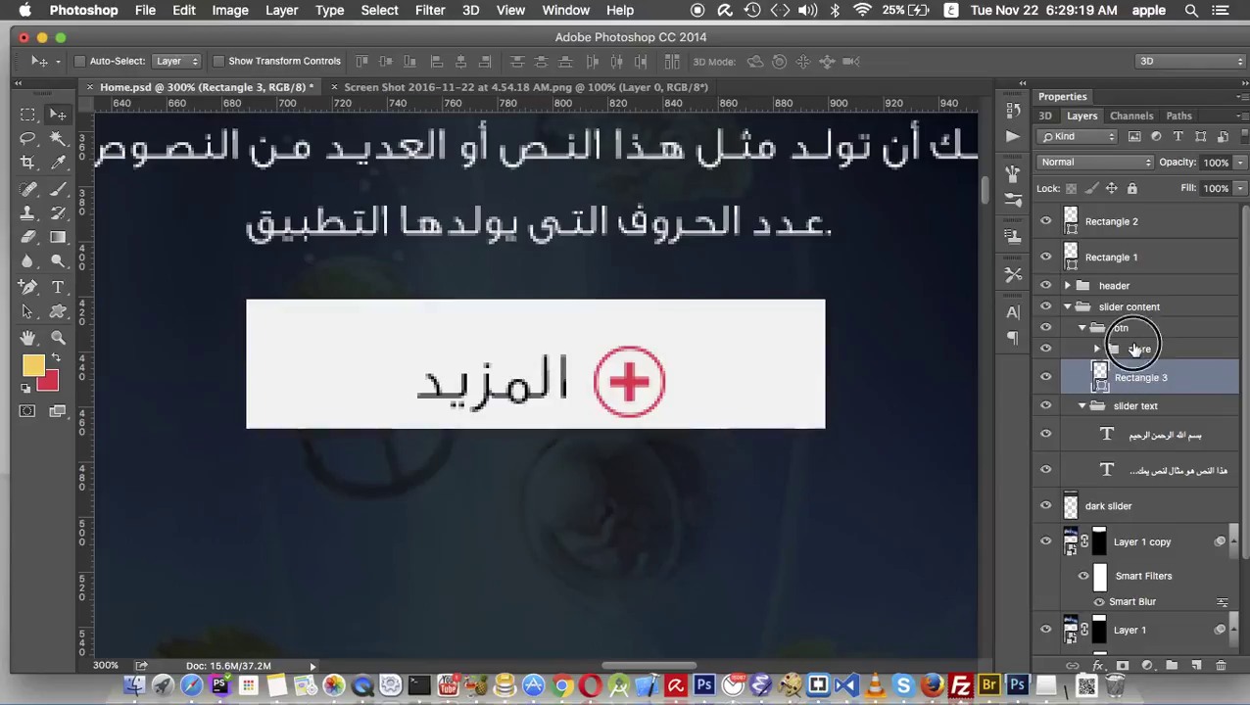
# Centre the plus icon and label horizontally and vertically in the button, then collapse the groups
pyautogui.keyDown('shift'); pyautogui.click(1136, 350); pyautogui.keyUp('shift')
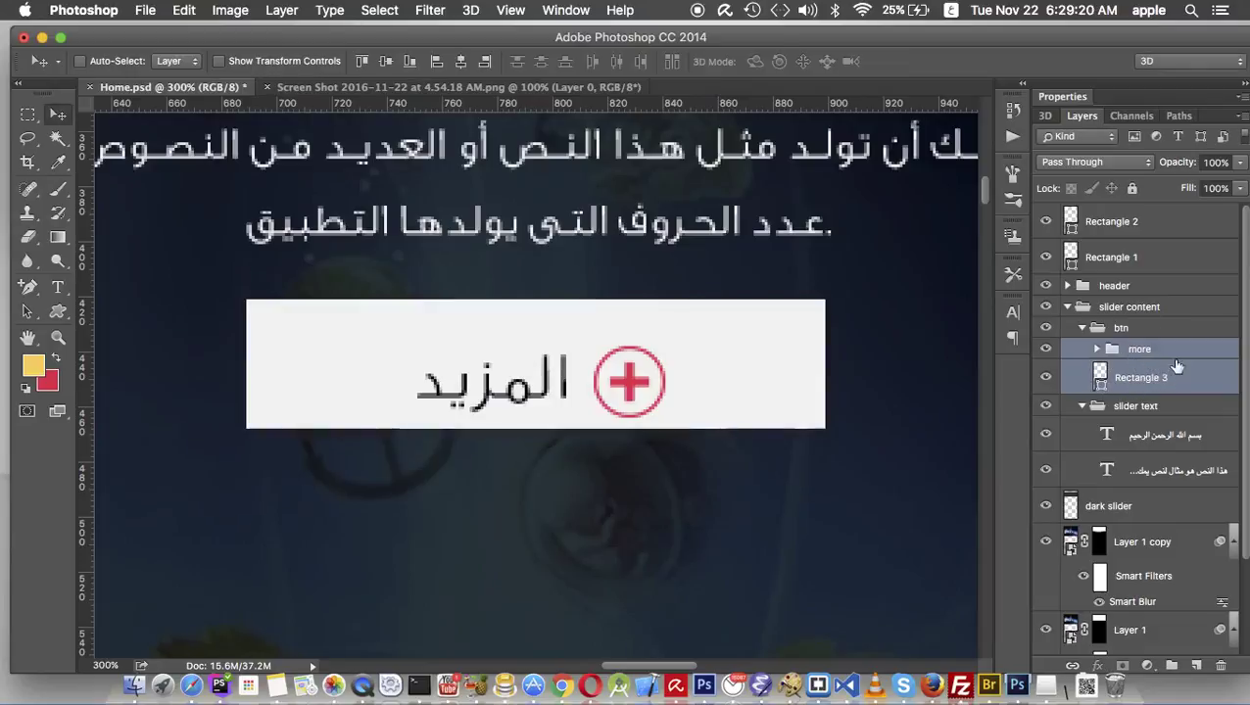
pyautogui.click(460, 61)
pyautogui.click(386, 60)
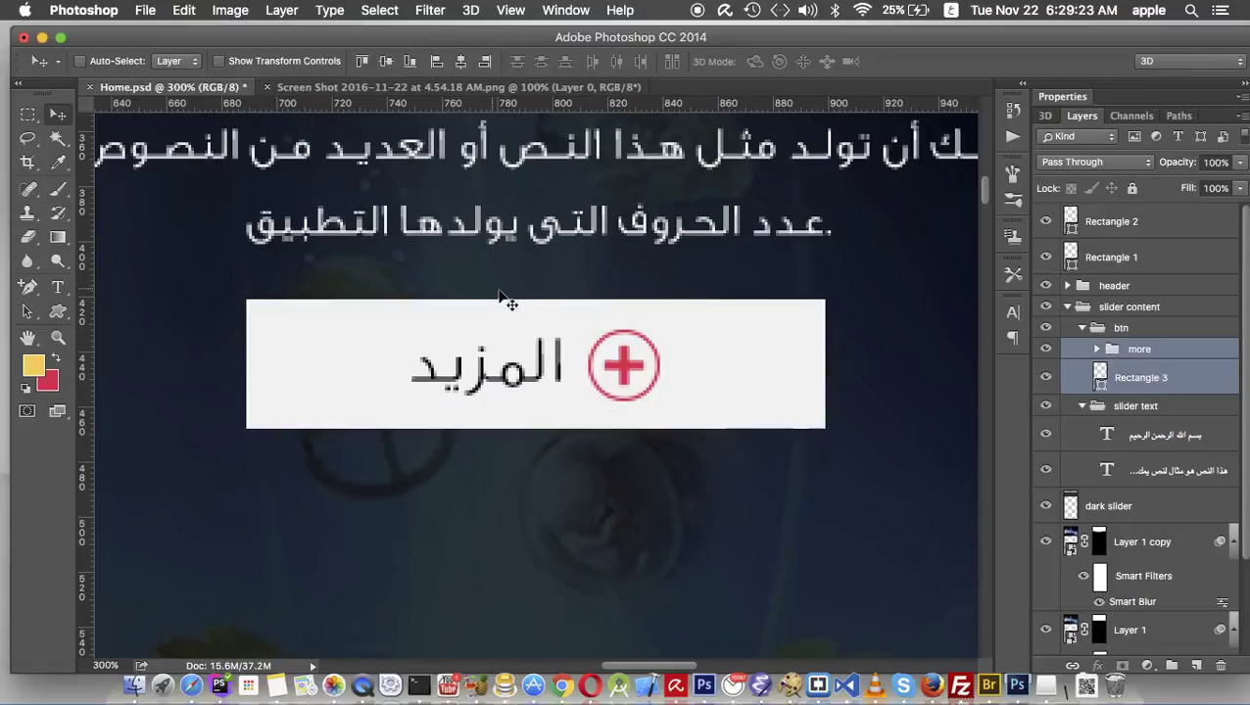
pyautogui.click(578, 342)
pyautogui.moveTo(578, 343); pyautogui.dragTo(530, 333)
pyautogui.moveTo(647, 353); pyautogui.dragTo(623, 382)
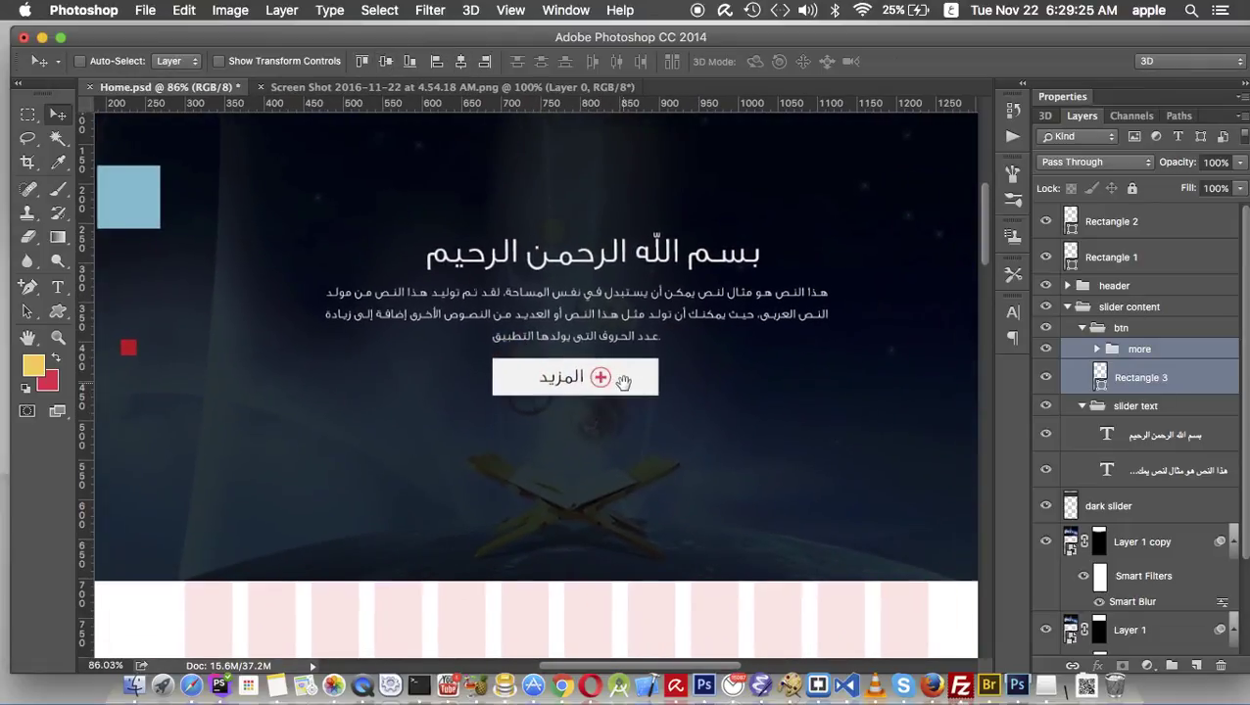
pyautogui.scroll(-2, 659, 367)
pyautogui.scroll(-2, 659, 368)
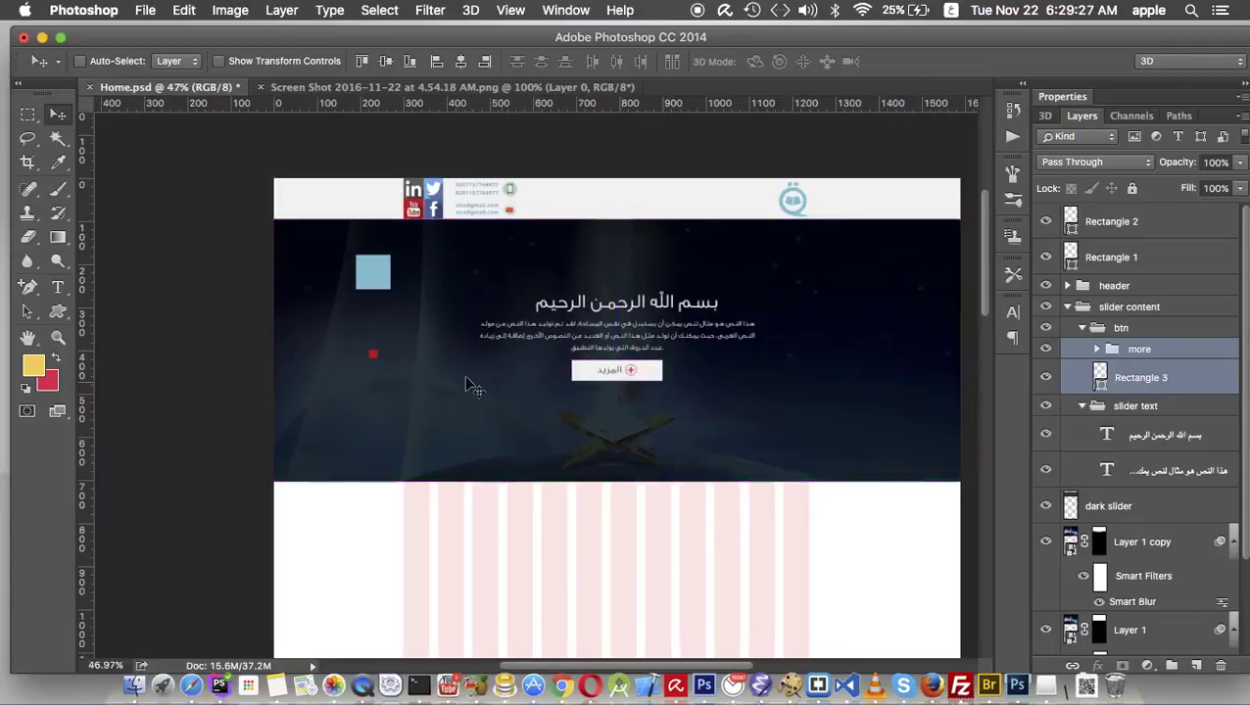
pyautogui.click(1082, 329)
pyautogui.click(1081, 350)
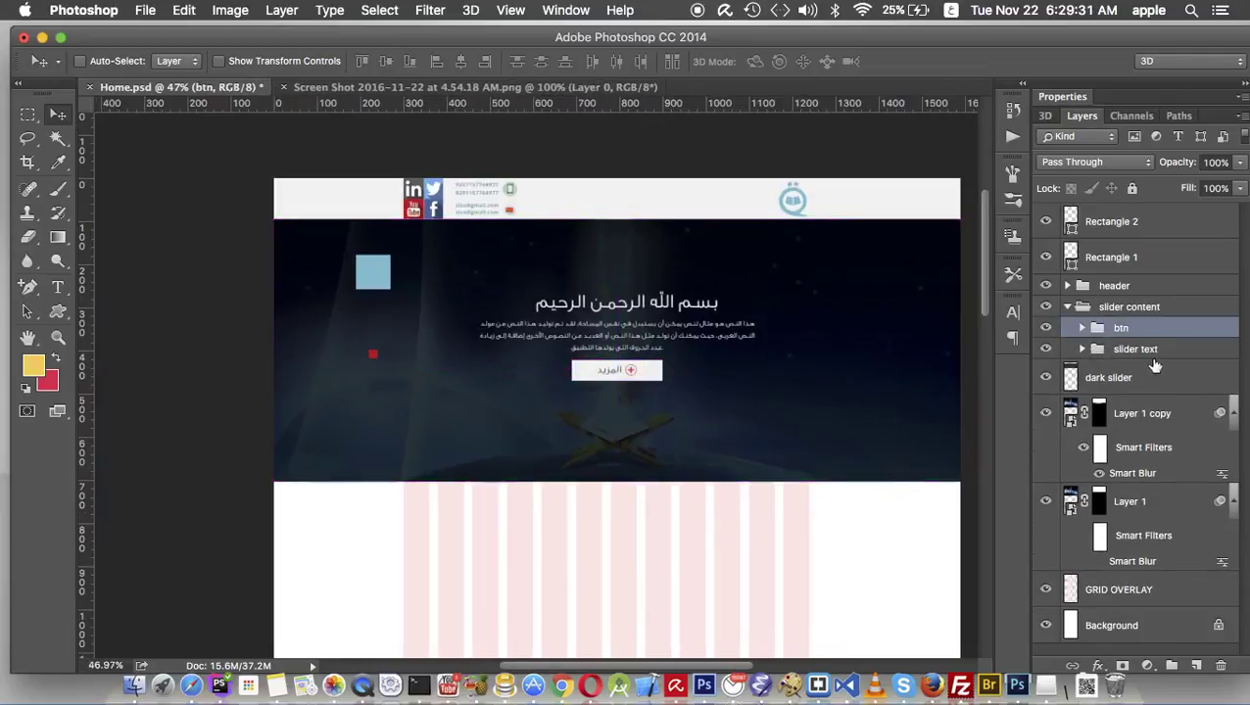
# Align the slider content group to the dark slider's vertical centre and turn on guides
pyautogui.click(1070, 308)
pyautogui.click(1128, 309)
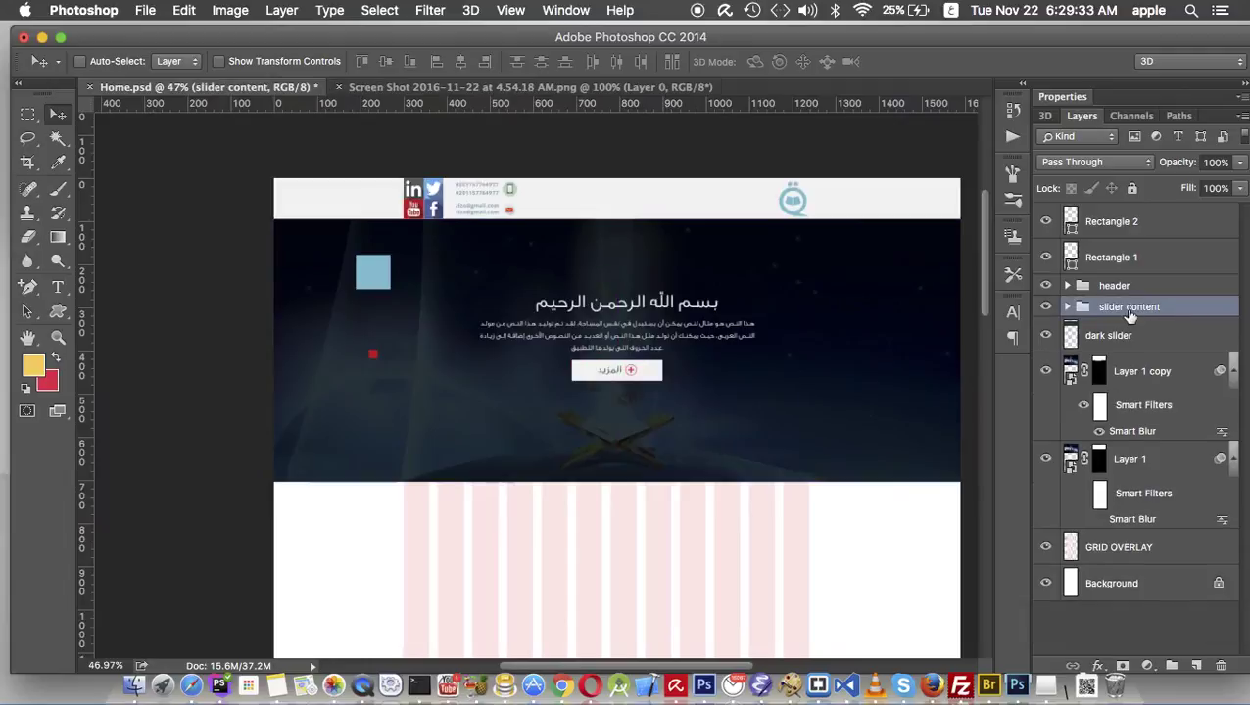
pyautogui.keyDown('shift'); pyautogui.click(1117, 334); pyautogui.keyUp('shift')
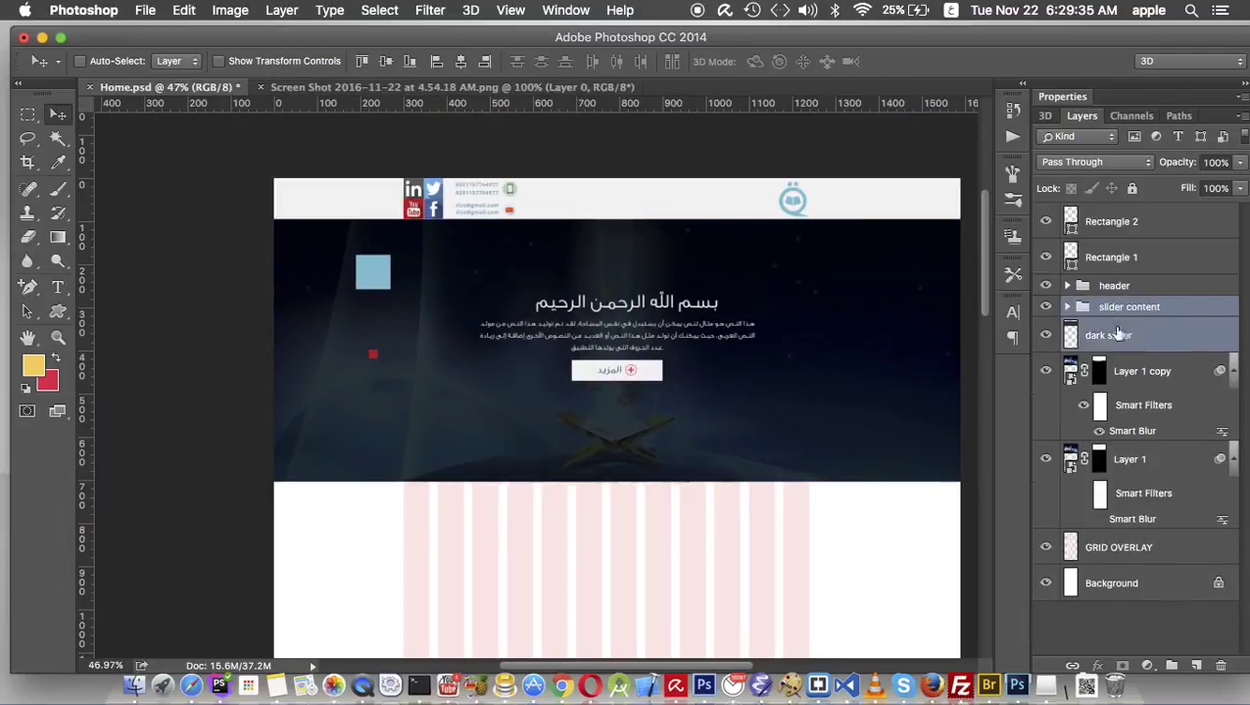
pyautogui.click(387, 62)
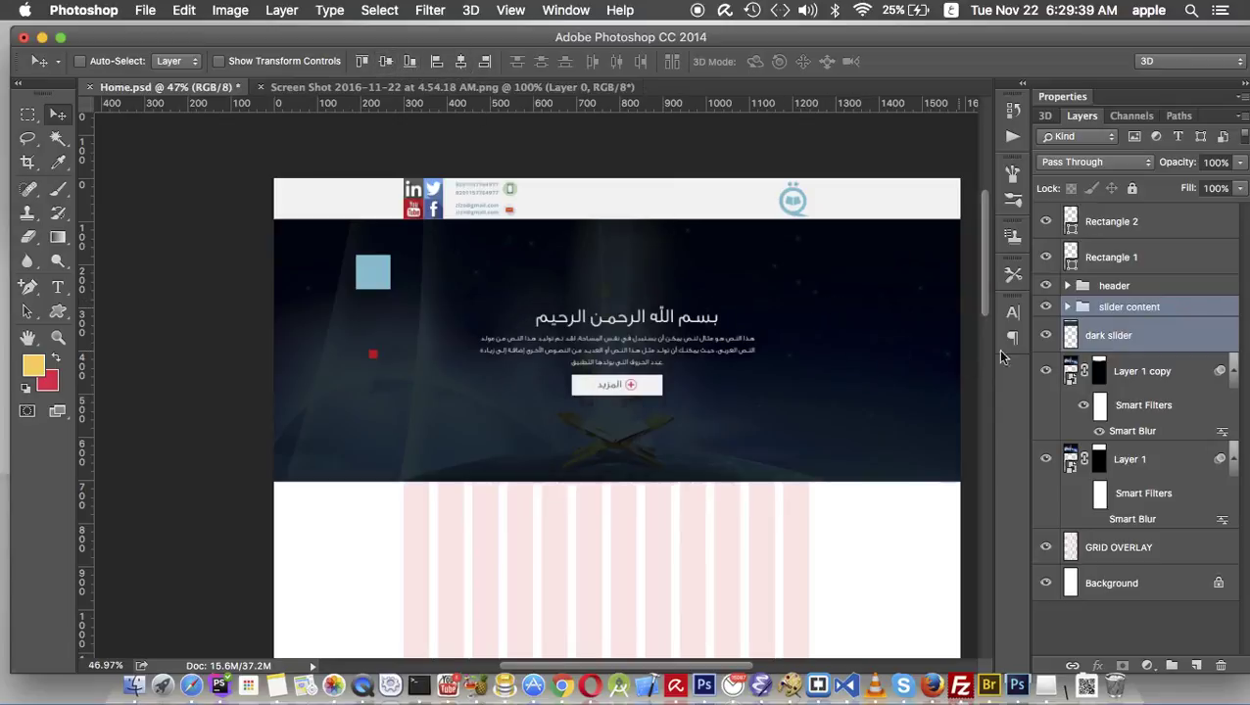
pyautogui.press('super+semicolon')
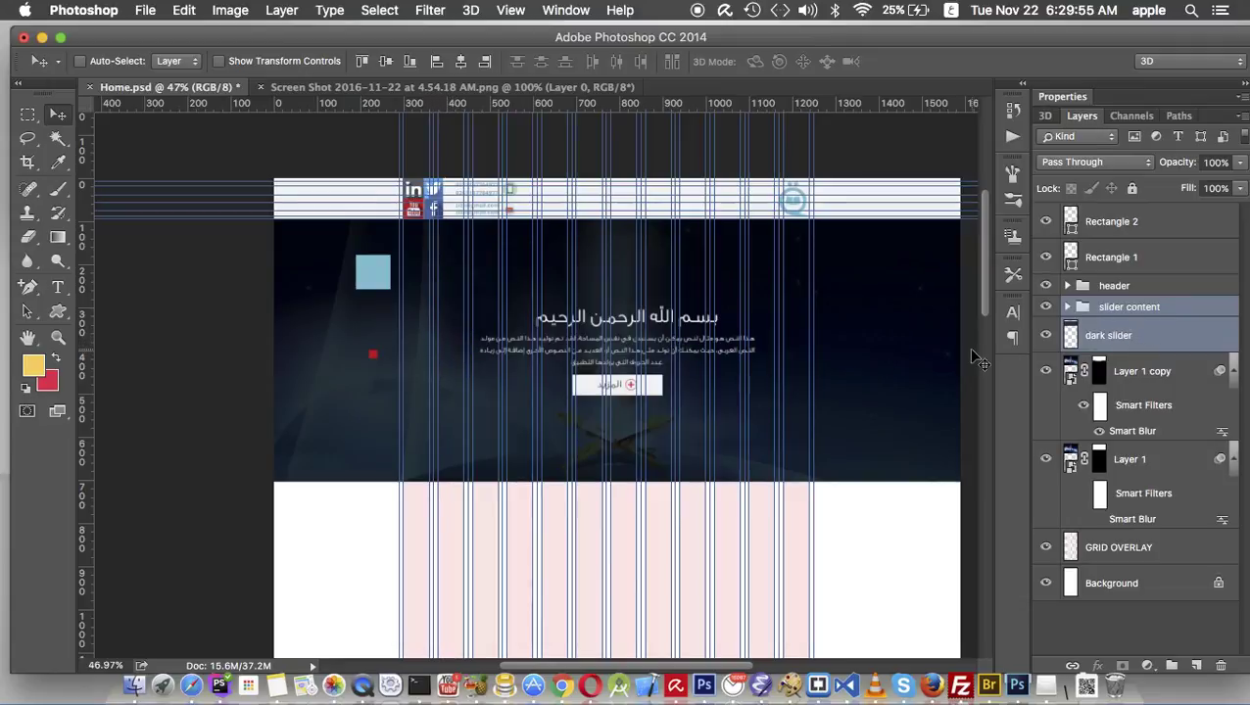
# Nudge the slider content group sideways with arrow keys until it is roughly centred
pyautogui.click(1114, 310)
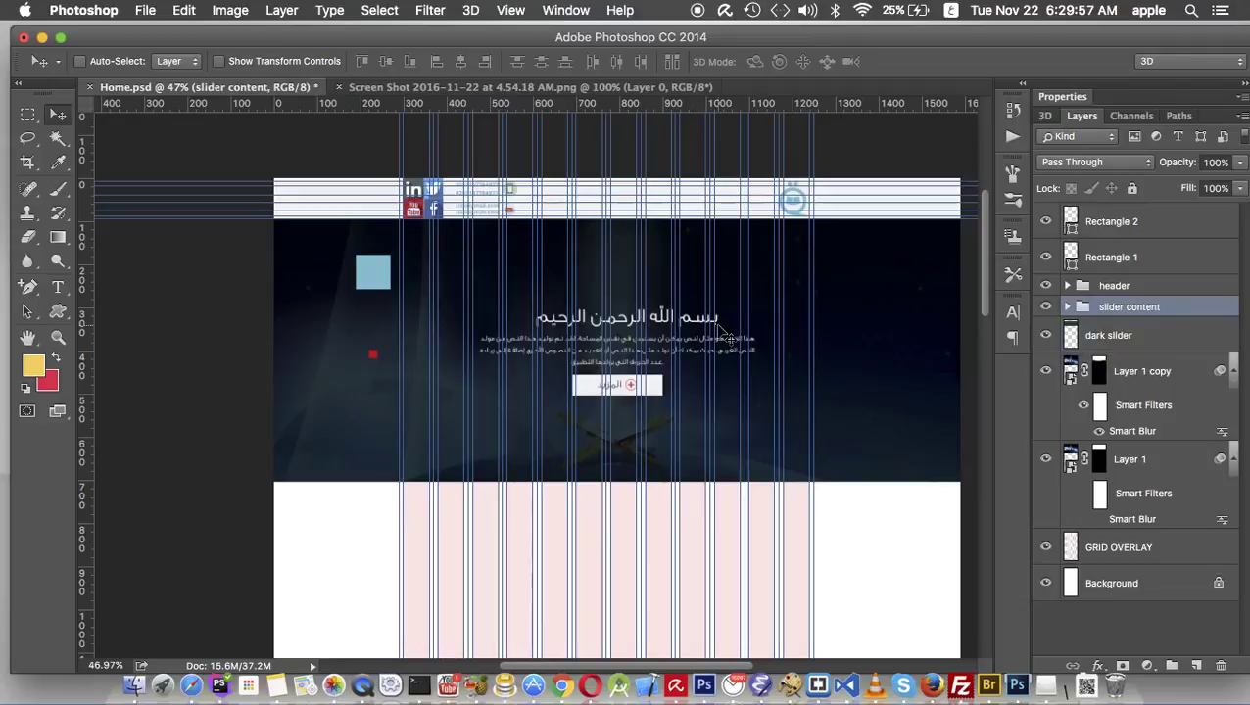
pyautogui.hotkey('shift', 'Left')
pyautogui.hotkey('shift', 'Left')
pyautogui.hotkey('shift', 'Left')
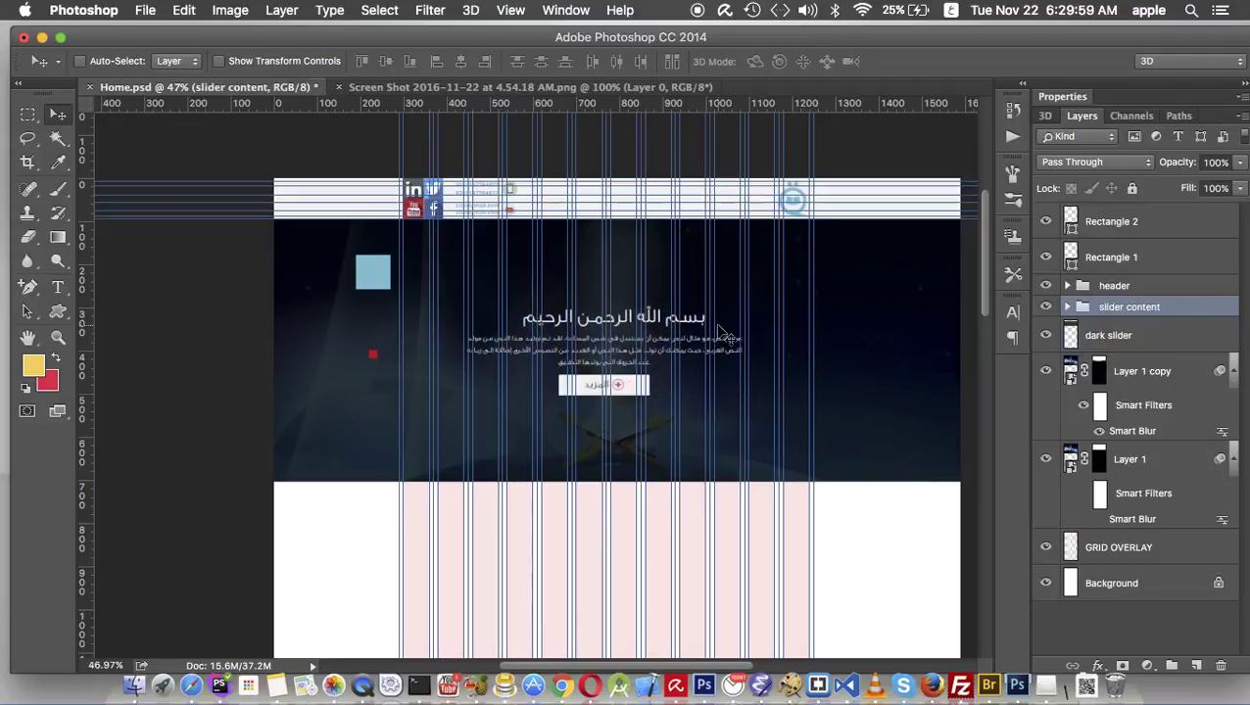
pyautogui.press('Right')
pyautogui.press('Right')
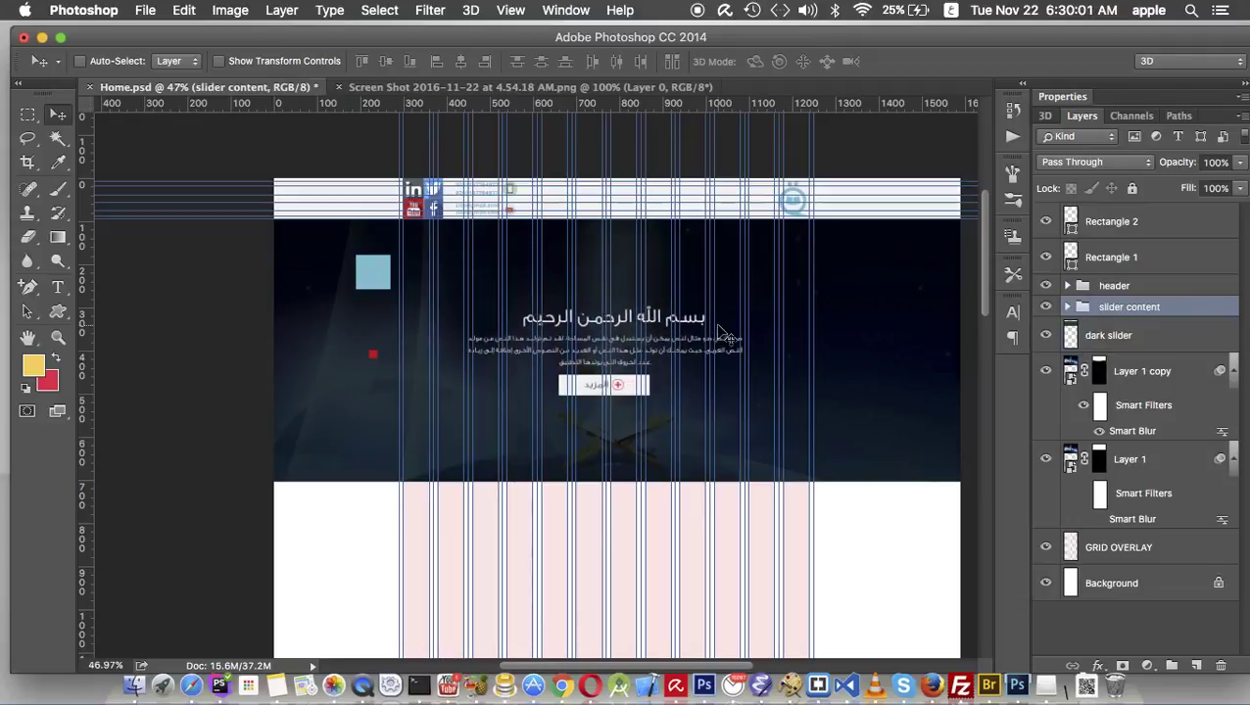
pyautogui.press('Right')
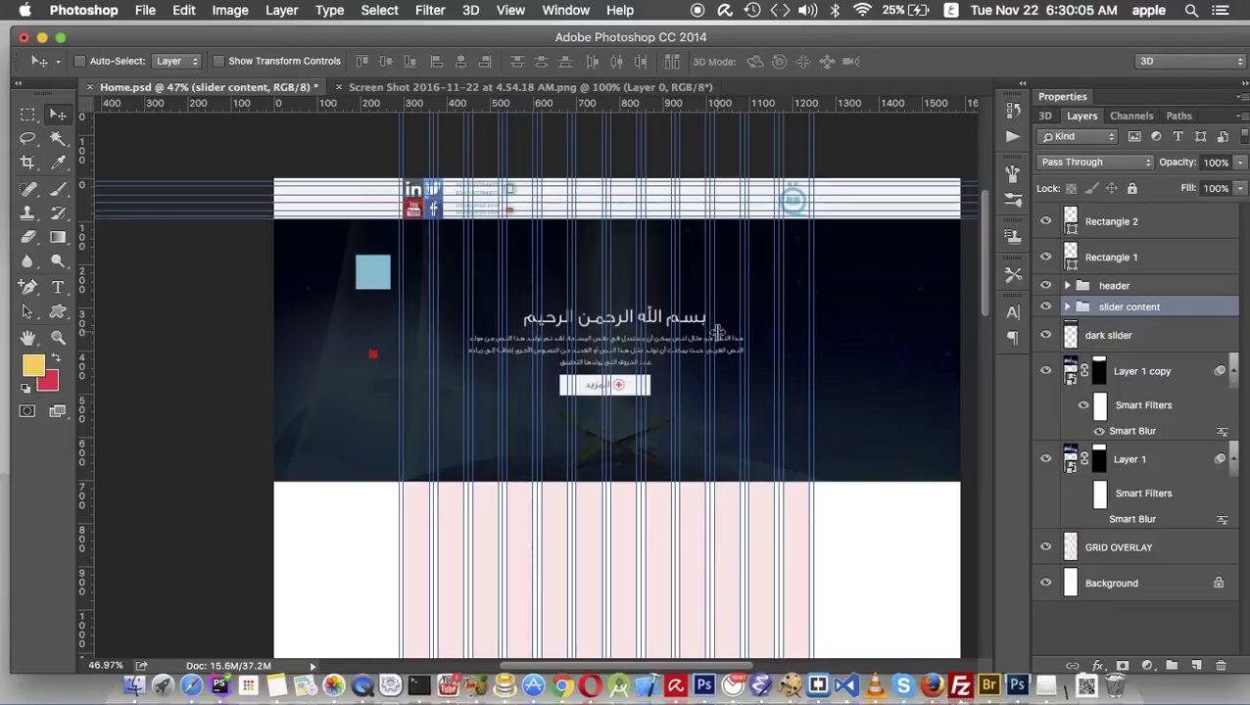
pyautogui.moveTo(672, 343); pyautogui.dragTo(652, 335)
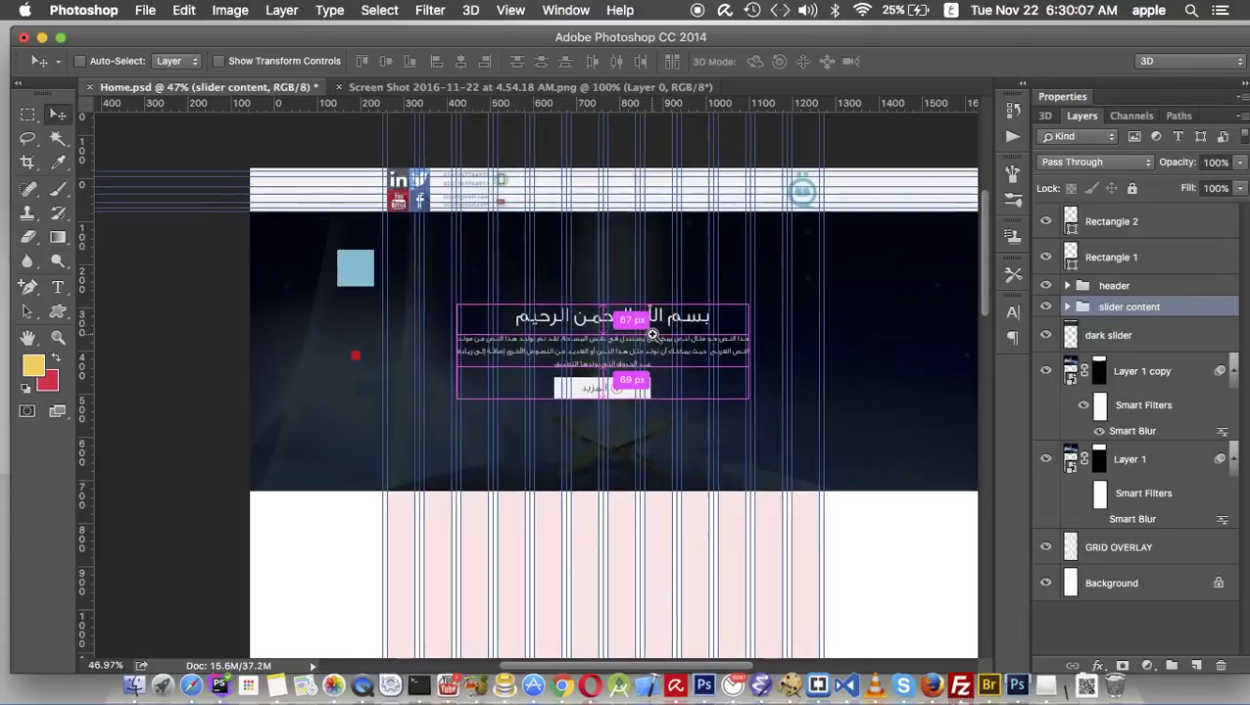
# Hide the layout guides and select the button's rectangle
pyautogui.scroll(2, 653, 335)
pyautogui.press('super+semicolon')
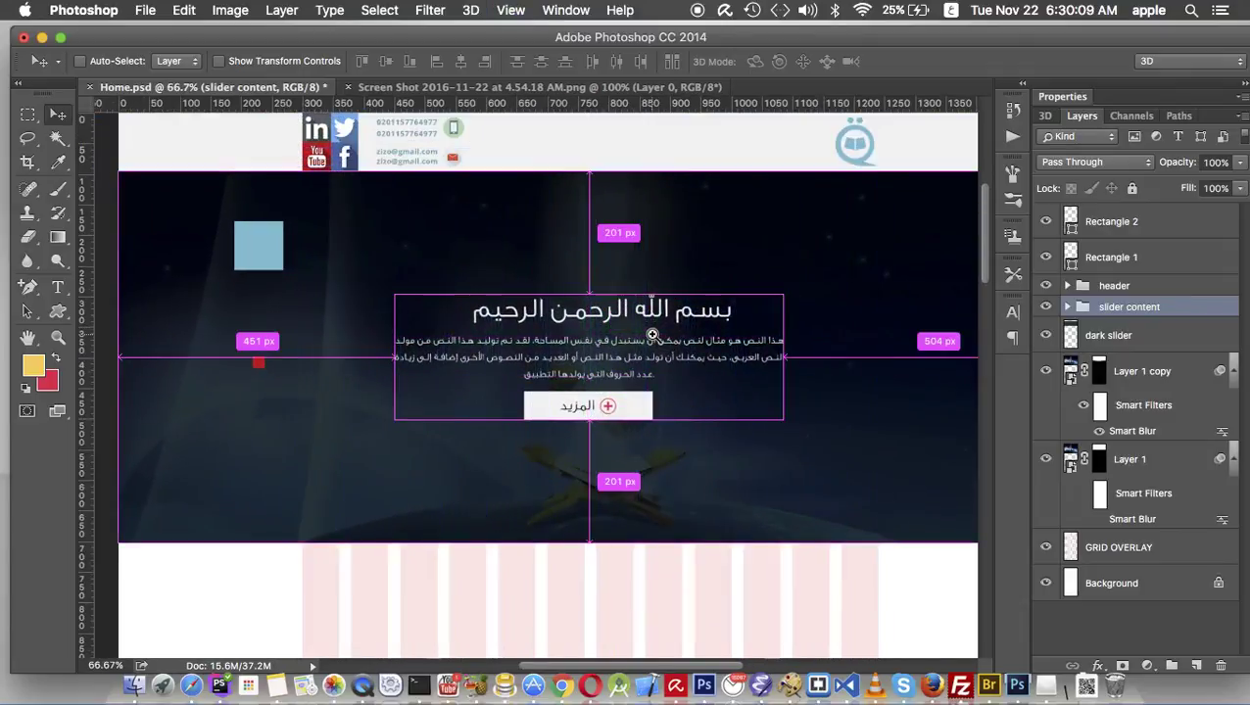
pyautogui.scroll(-3, 670, 350)
pyautogui.scroll(-2, 637, 358)
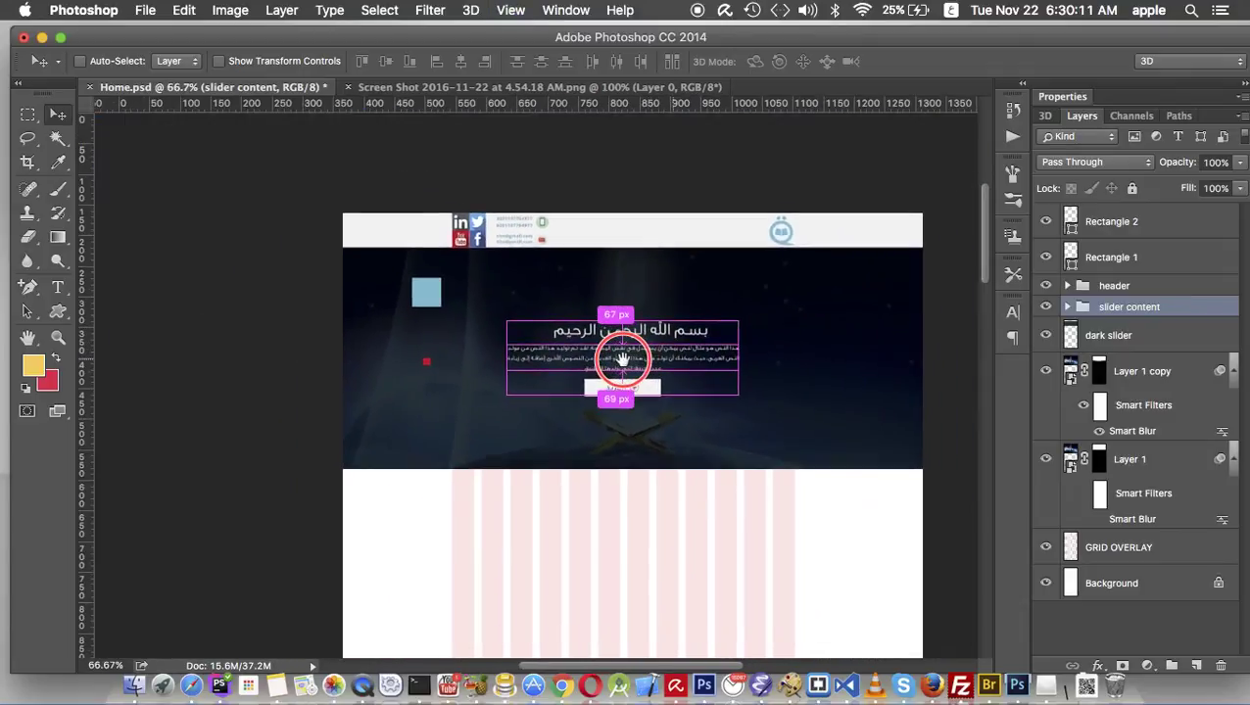
pyautogui.scroll(2, 636, 357)
pyautogui.keyDown('super'); pyautogui.click(636, 386); pyautogui.keyUp('super')
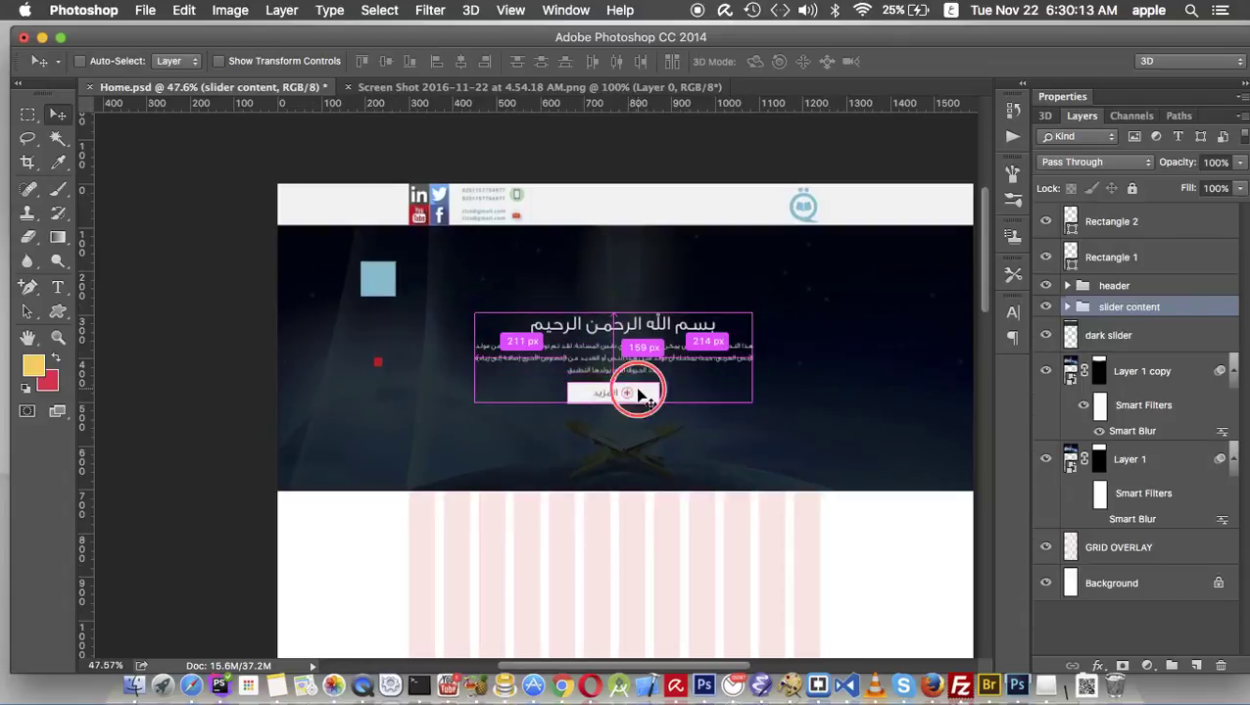
# Fill the button rectangle with the sampled yellow
pyautogui.doubleClick(1100, 374)
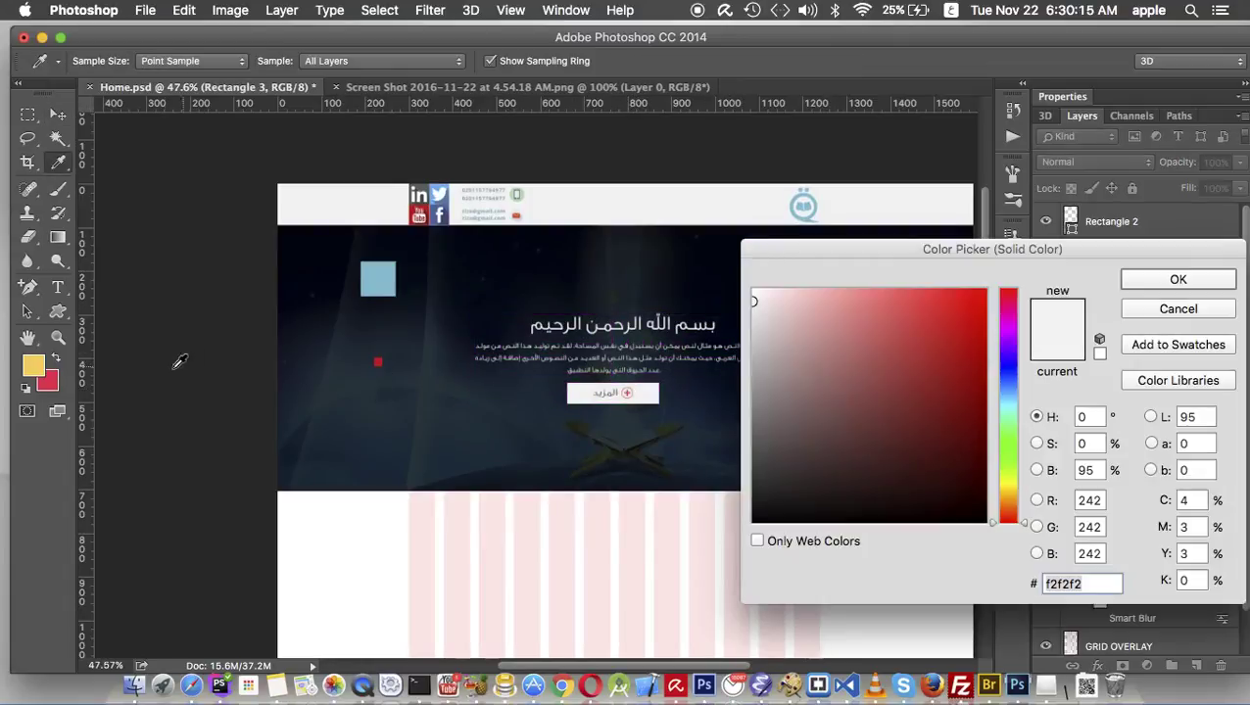
pyautogui.click(34, 363)
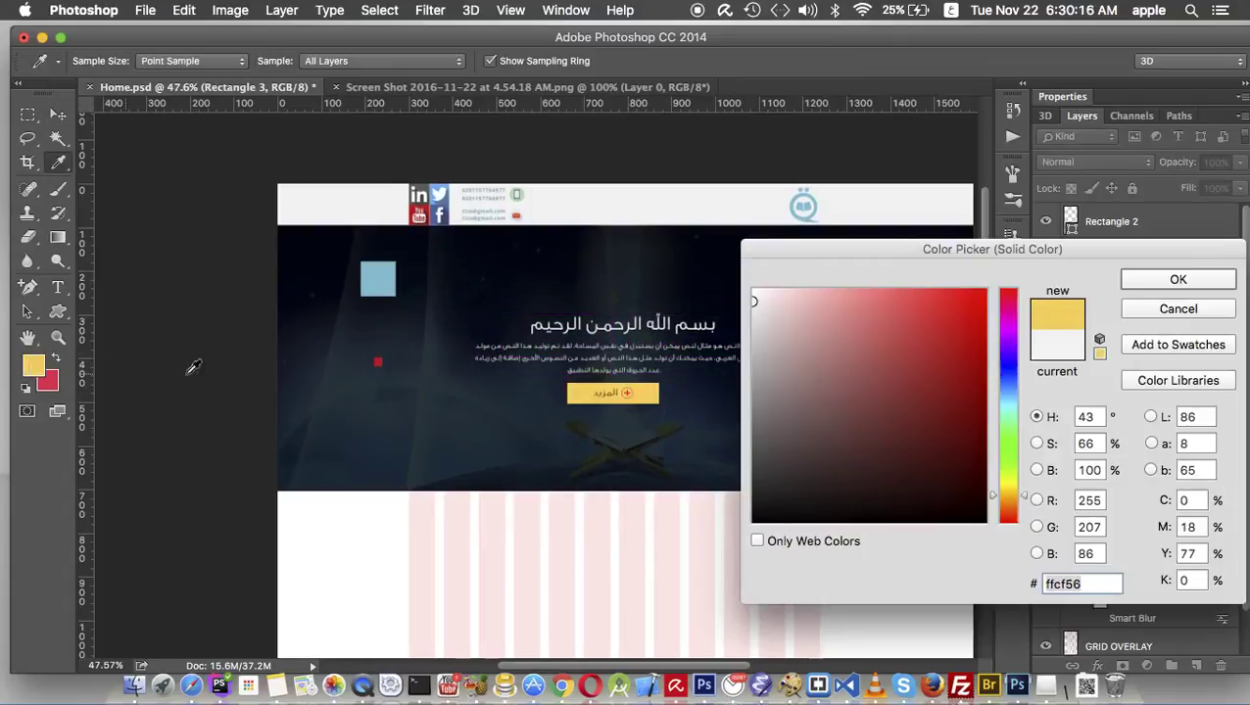
pyautogui.click(1154, 280)
# Recolour the المزيد label dark blue (112834)
pyautogui.click(1115, 349)
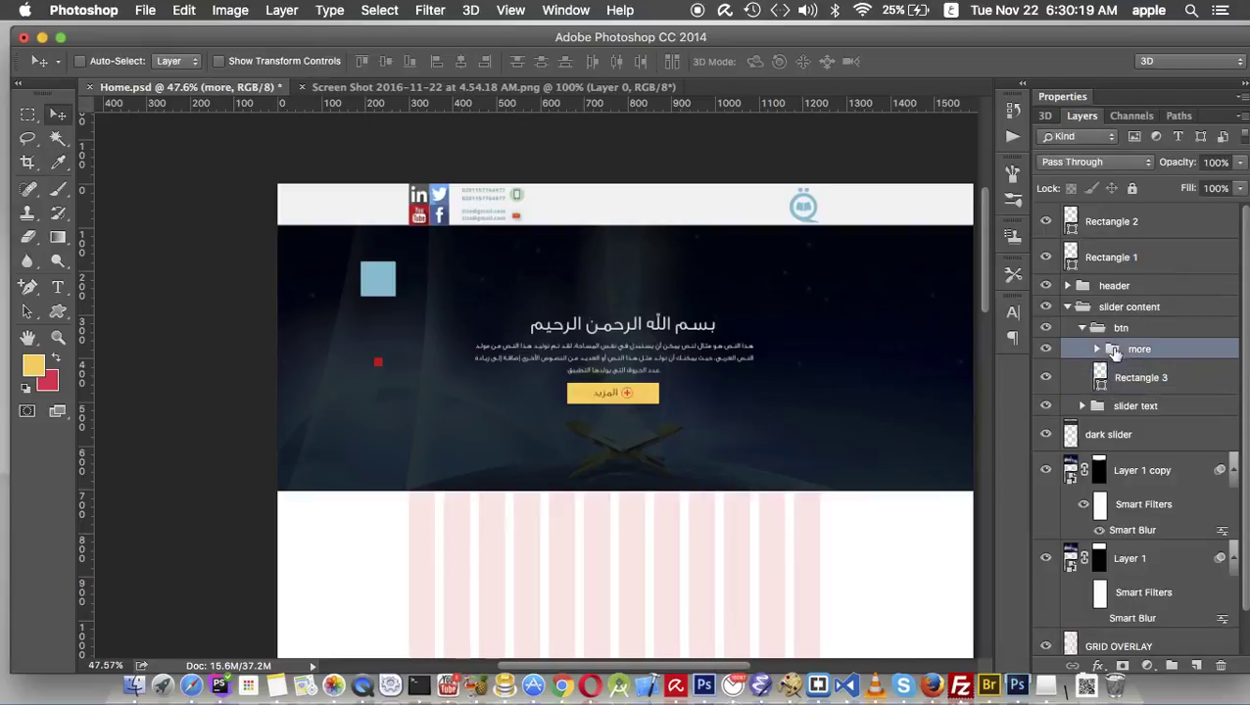
pyautogui.click(1097, 349)
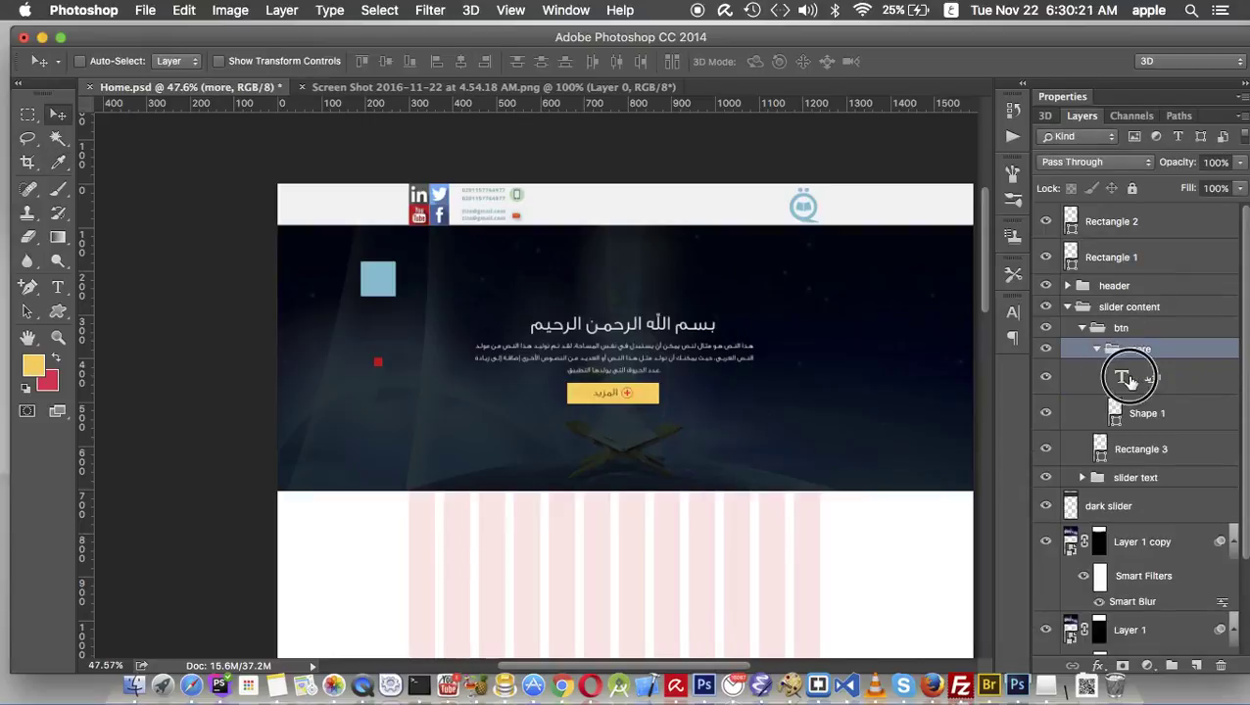
pyautogui.doubleClick(1121, 376)
pyautogui.click(662, 60)
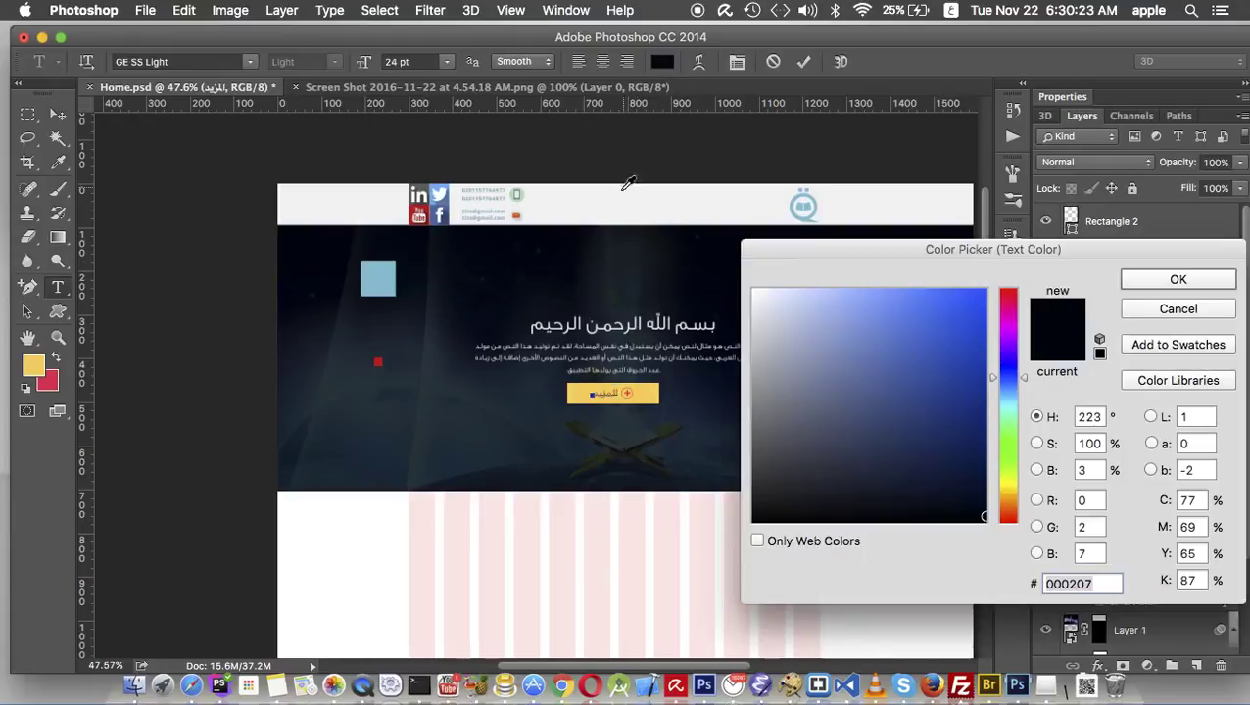
pyautogui.click(627, 196)
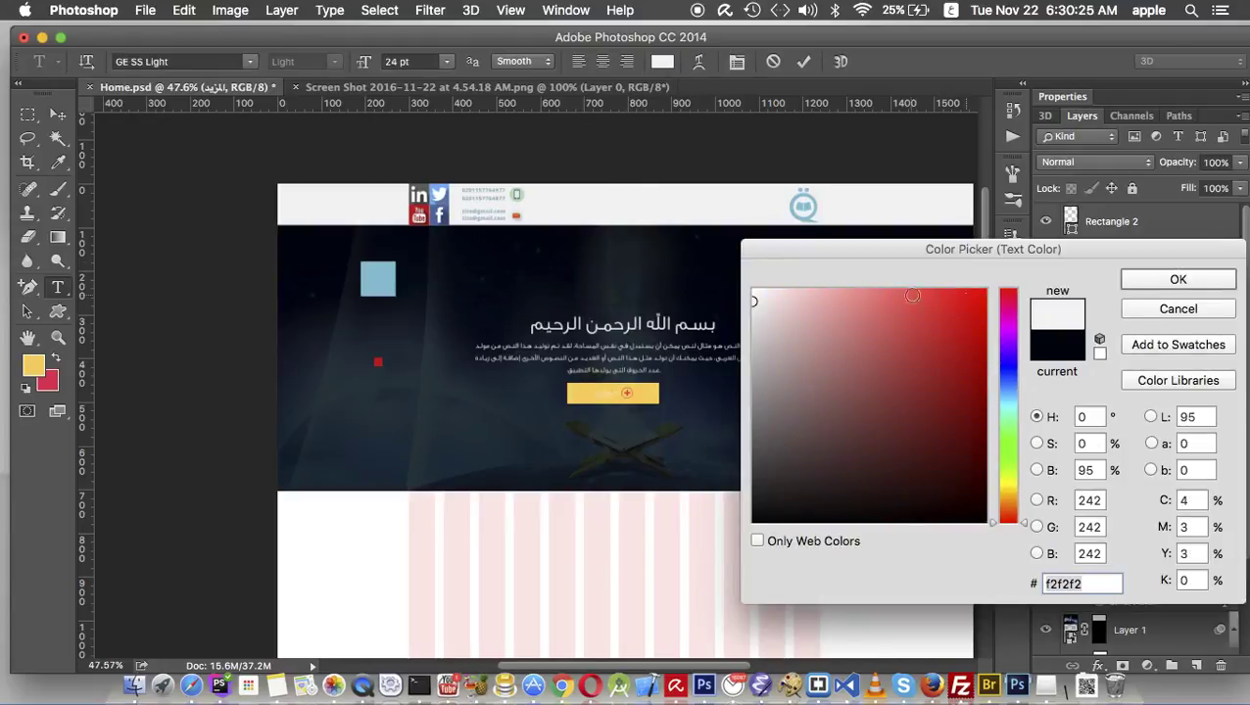
pyautogui.moveTo(842, 398); pyautogui.dragTo(720, 516)
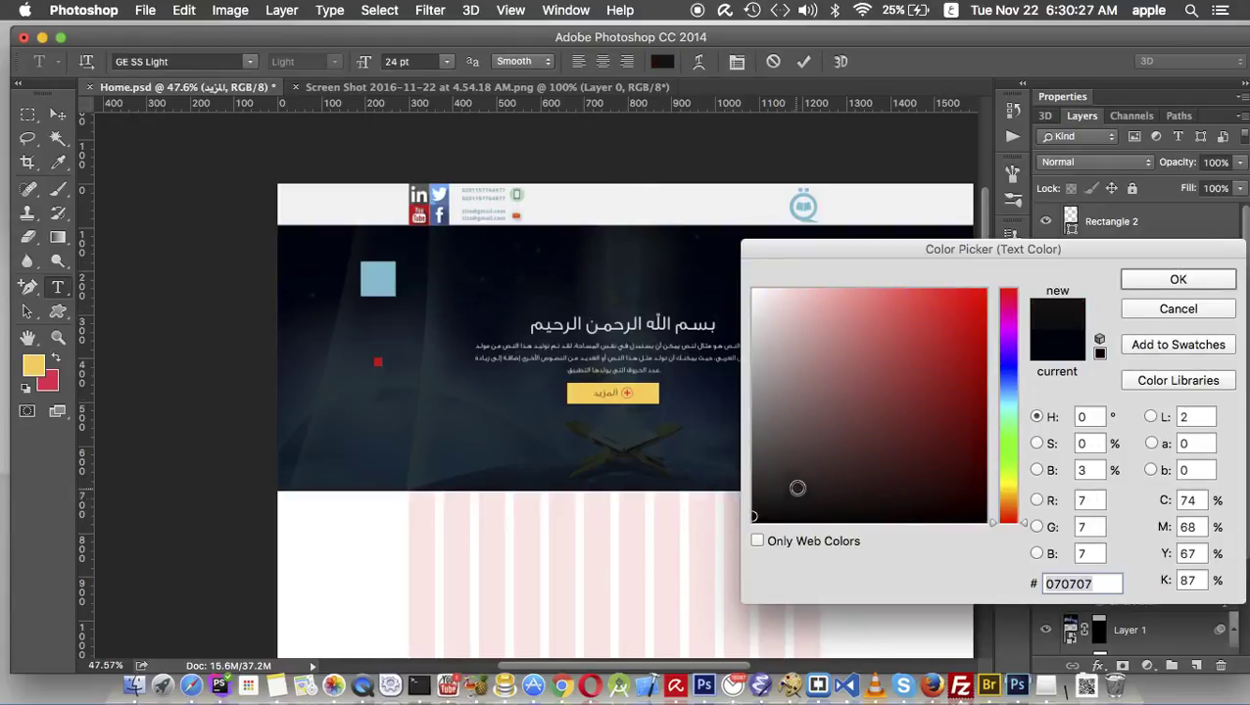
pyautogui.keyDown('super'); pyautogui.click(612, 393); pyautogui.keyUp('super')
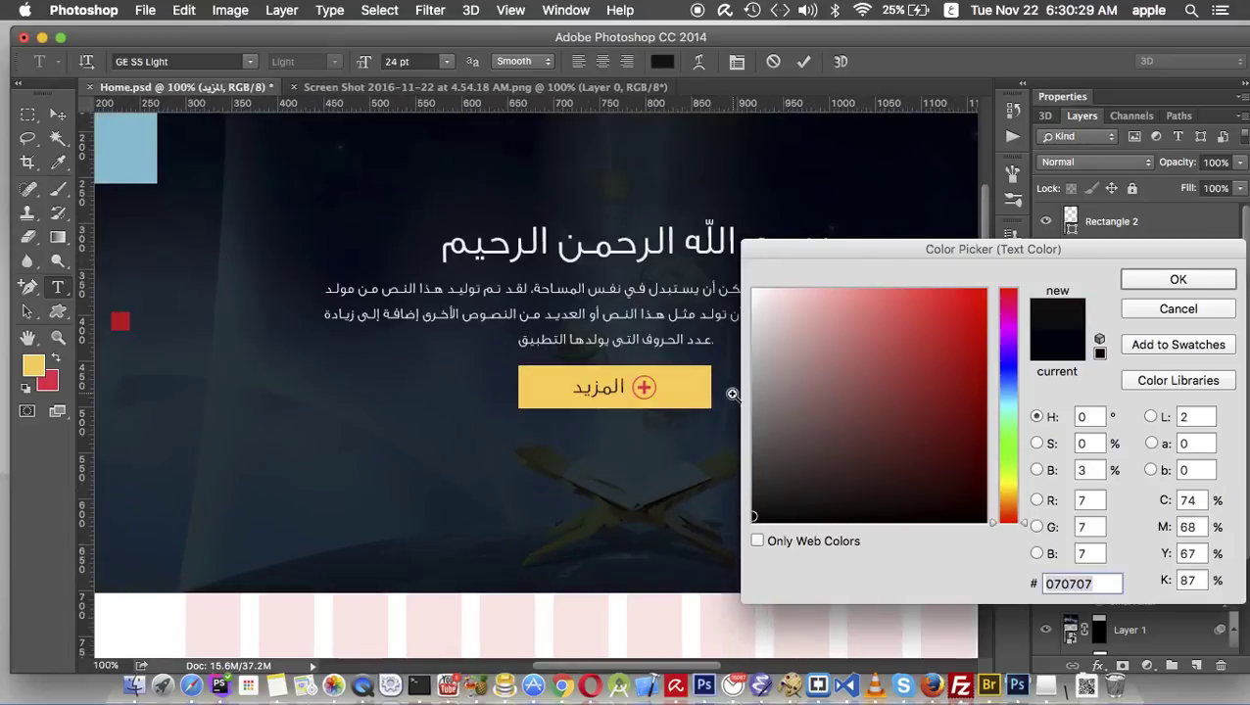
pyautogui.moveTo(788, 512); pyautogui.dragTo(750, 497)
pyautogui.click(428, 430)
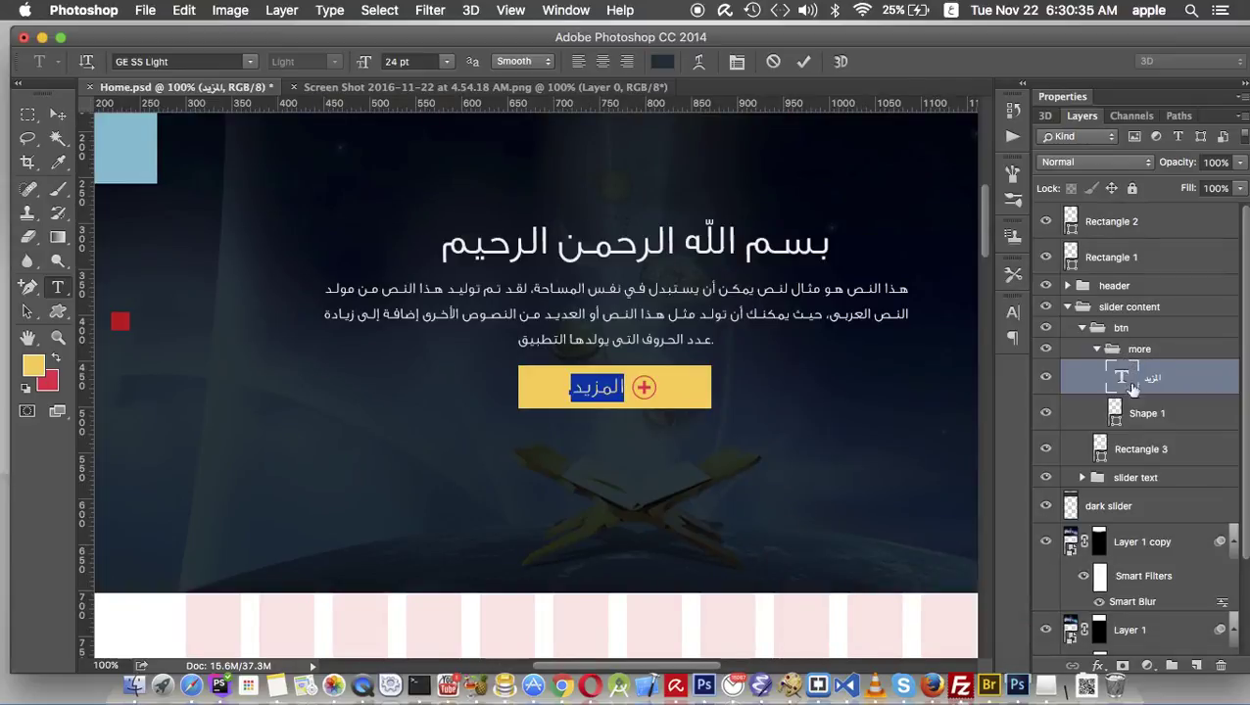
pyautogui.press('super+Return')
pyautogui.press('v')
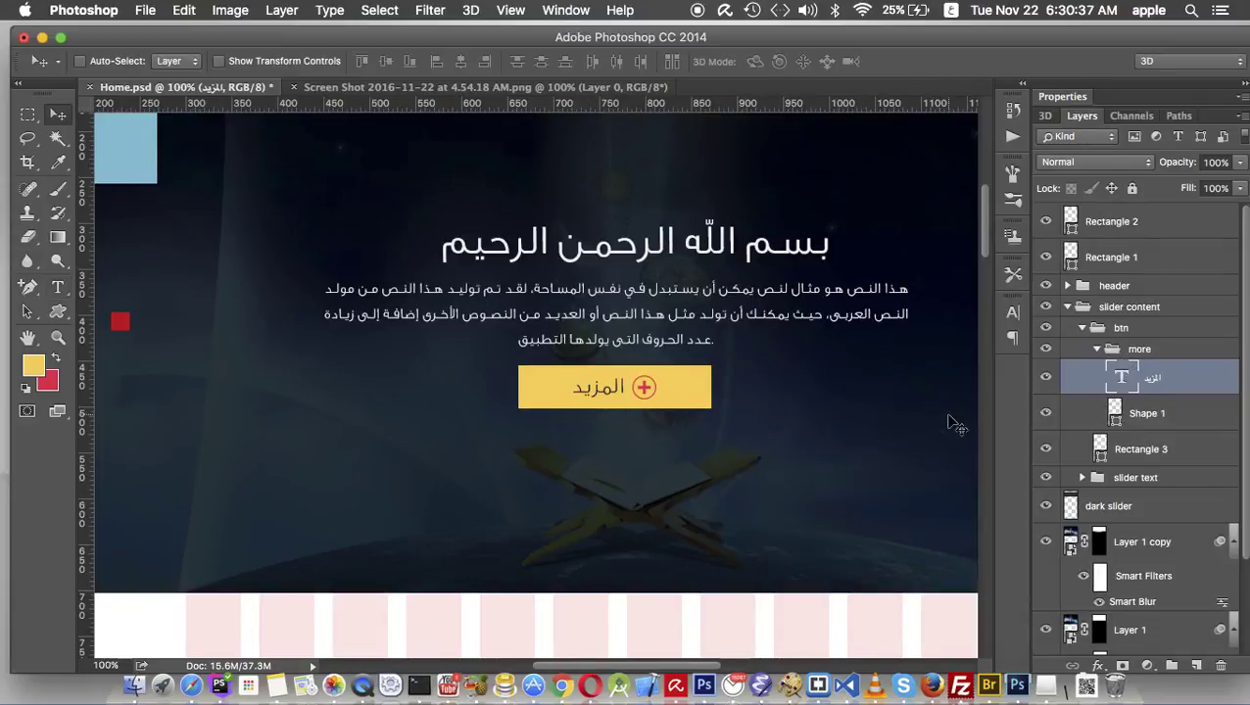
# Set the plus icon's fill to dark 1c3137 and collapse the slider content group
pyautogui.doubleClick(1113, 409)
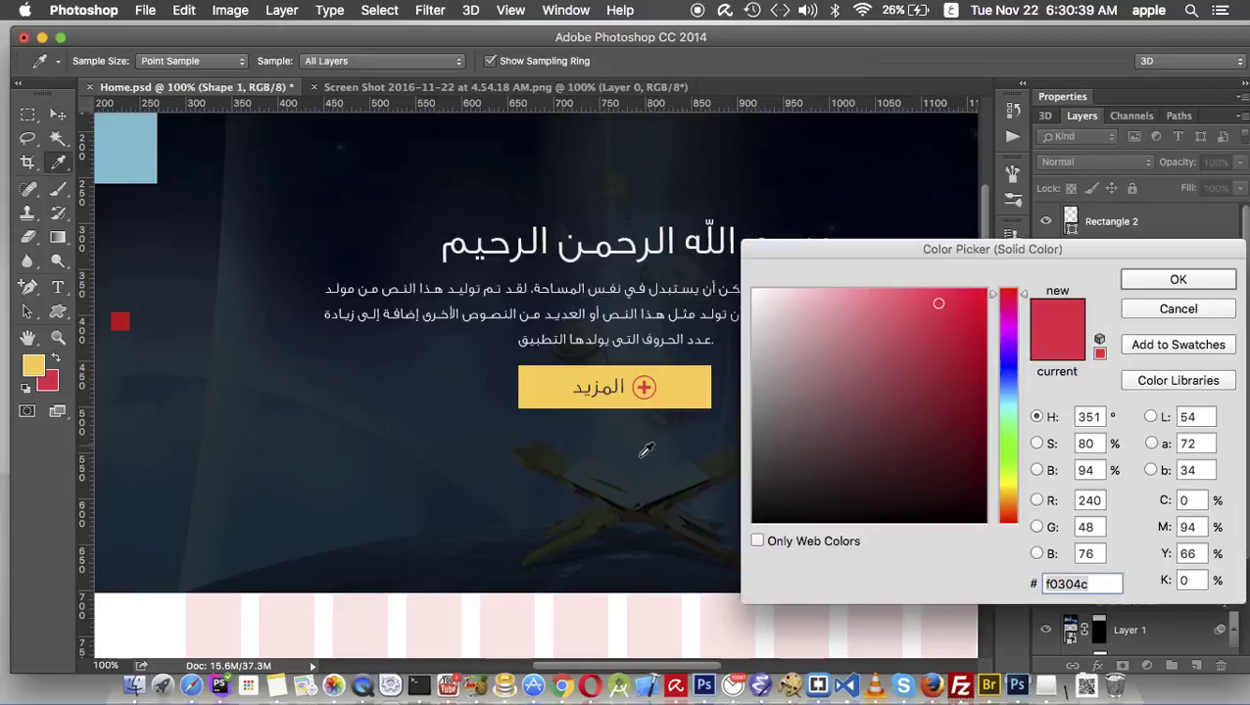
pyautogui.click(626, 476)
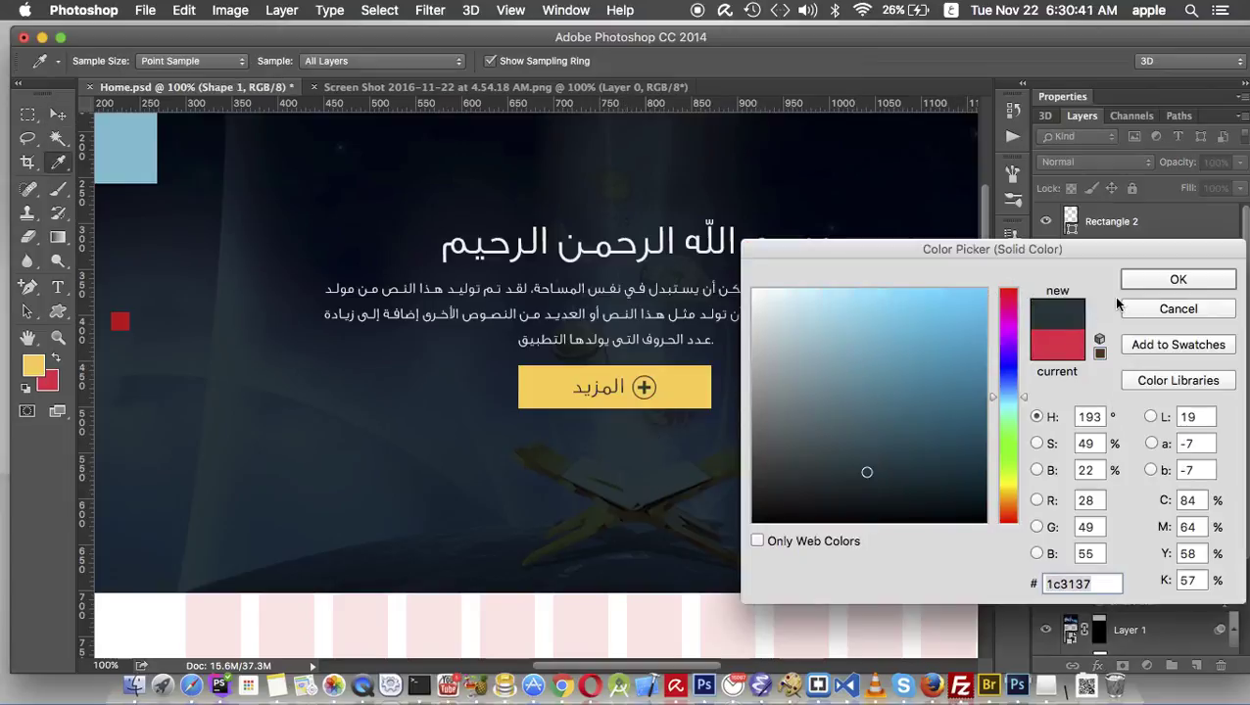
pyautogui.click(1158, 281)
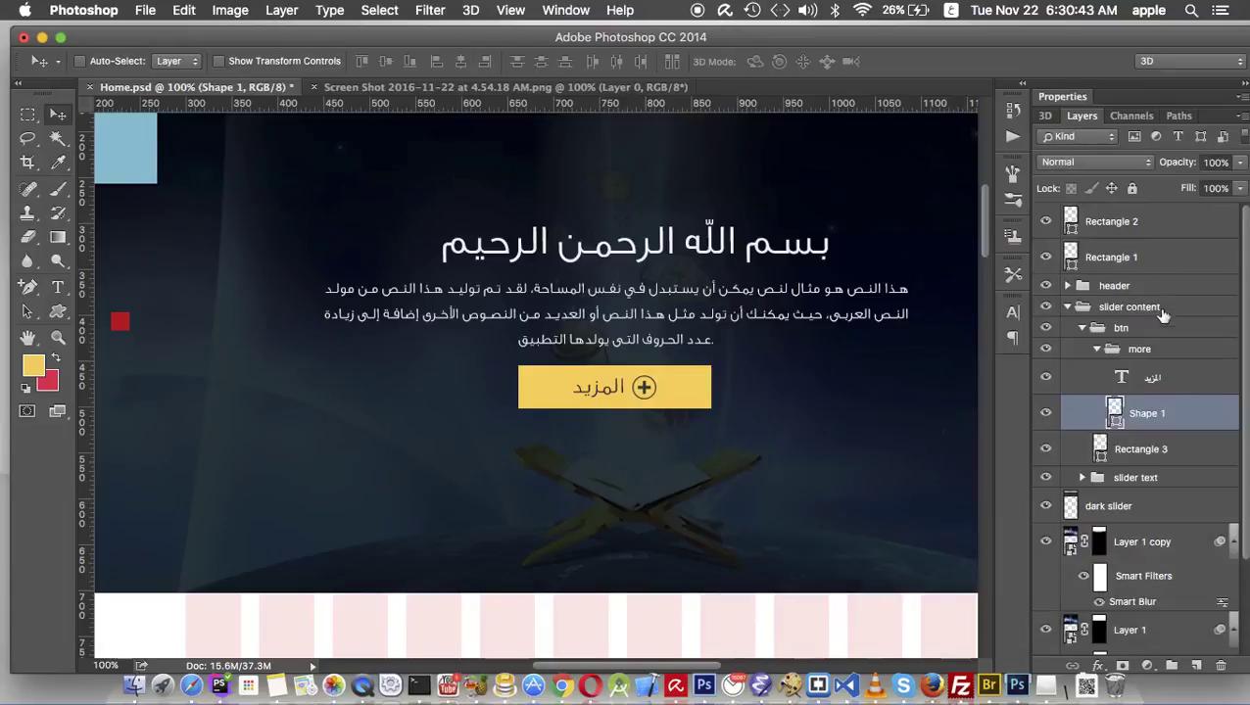
pyautogui.click(1071, 302)
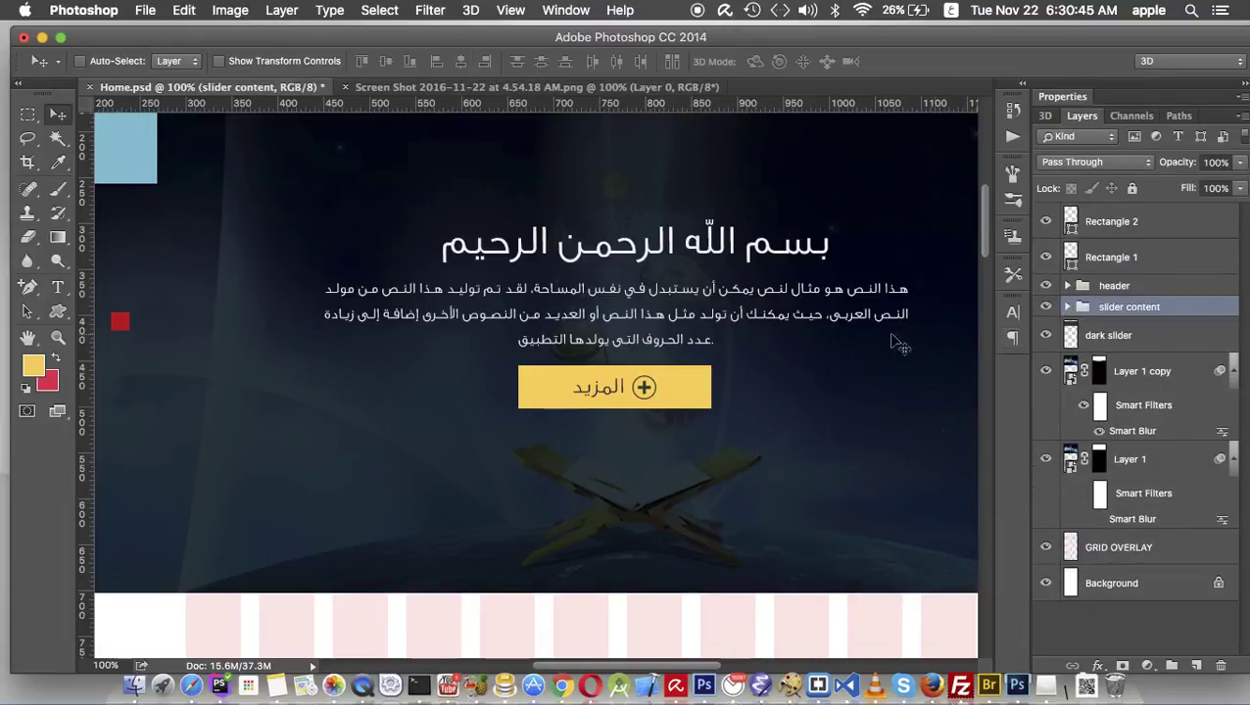
# Insert 'الدرس الاول:' at the start of the بسم الله الرحمن الرحيم headline
pyautogui.scroll(-3, 793, 392)
pyautogui.moveTo(798, 310); pyautogui.dragTo(619, 311)
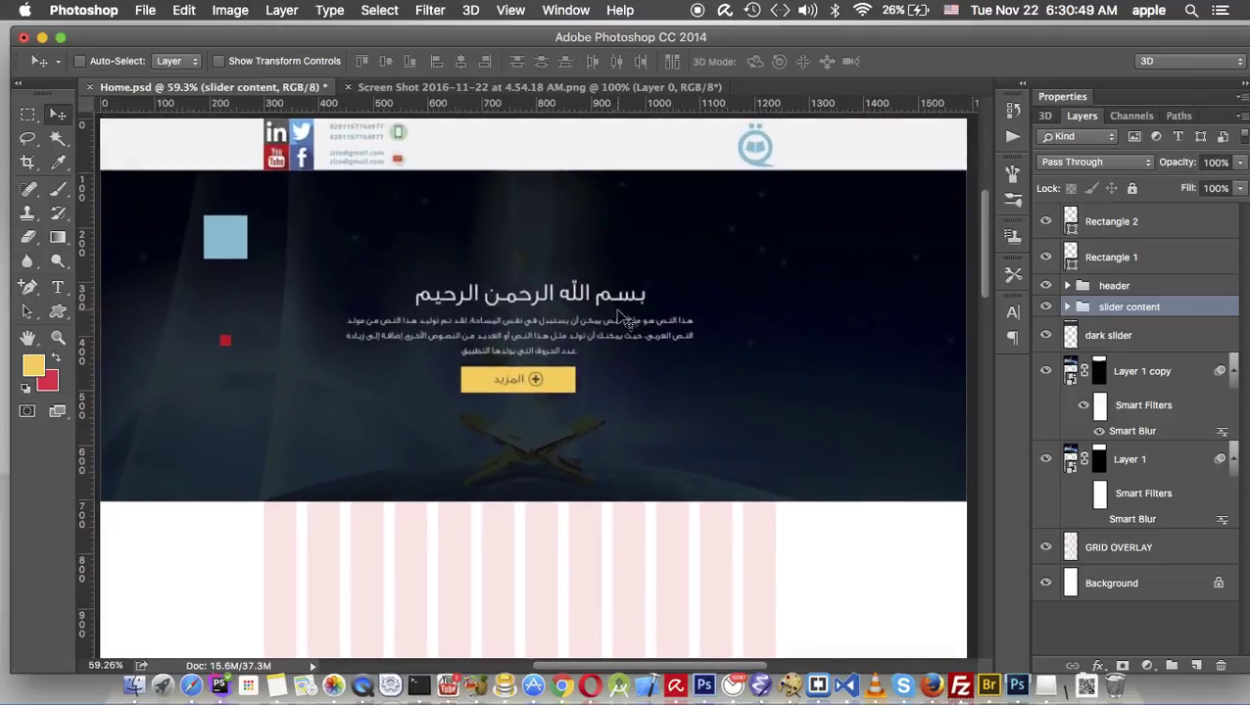
pyautogui.press('t')
pyautogui.click(585, 291)
pyautogui.moveTo(590, 292); pyautogui.dragTo(540, 291)
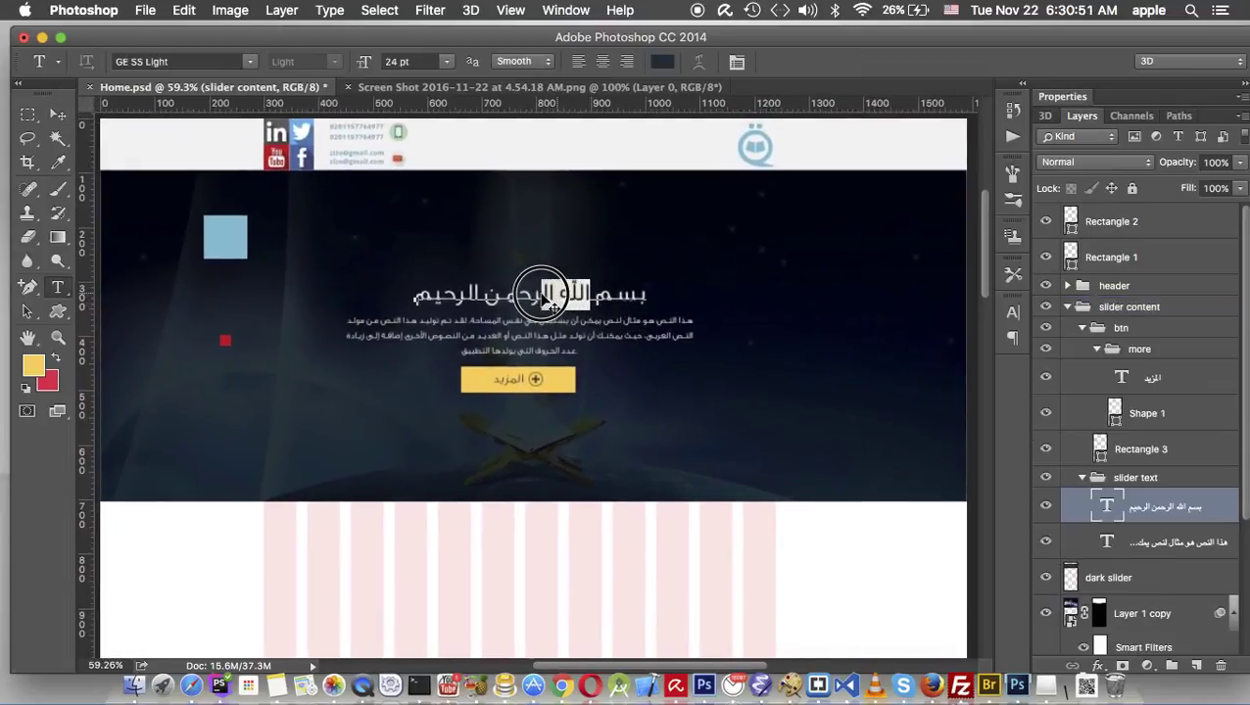
pyautogui.press('End')
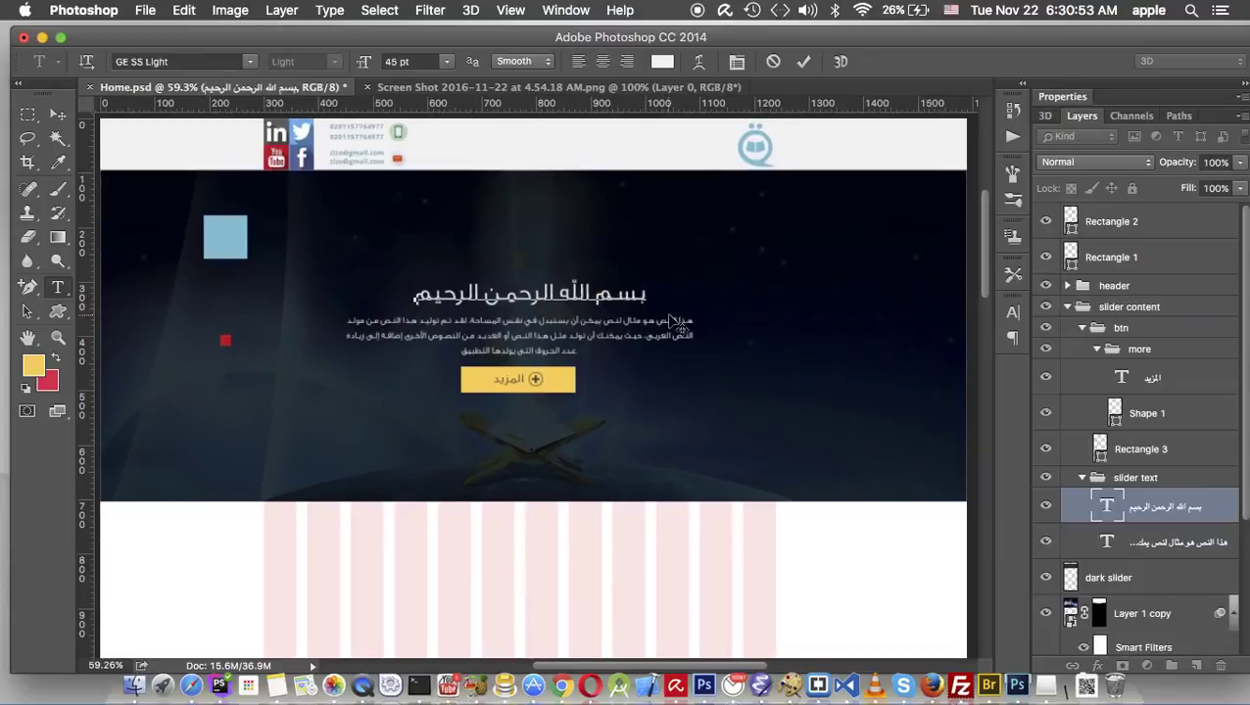
pyautogui.write('hg')
pyautogui.press('Home')
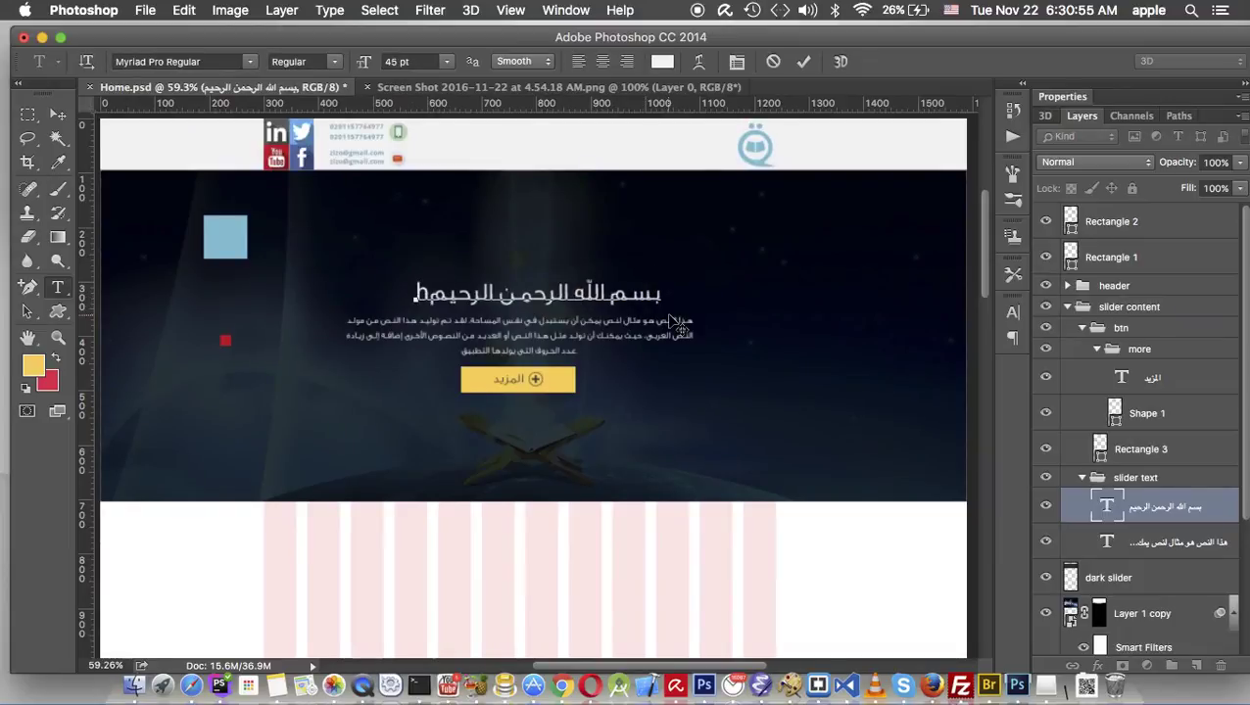
pyautogui.hotkey('ctrl', 'z')
pyautogui.write('الد')
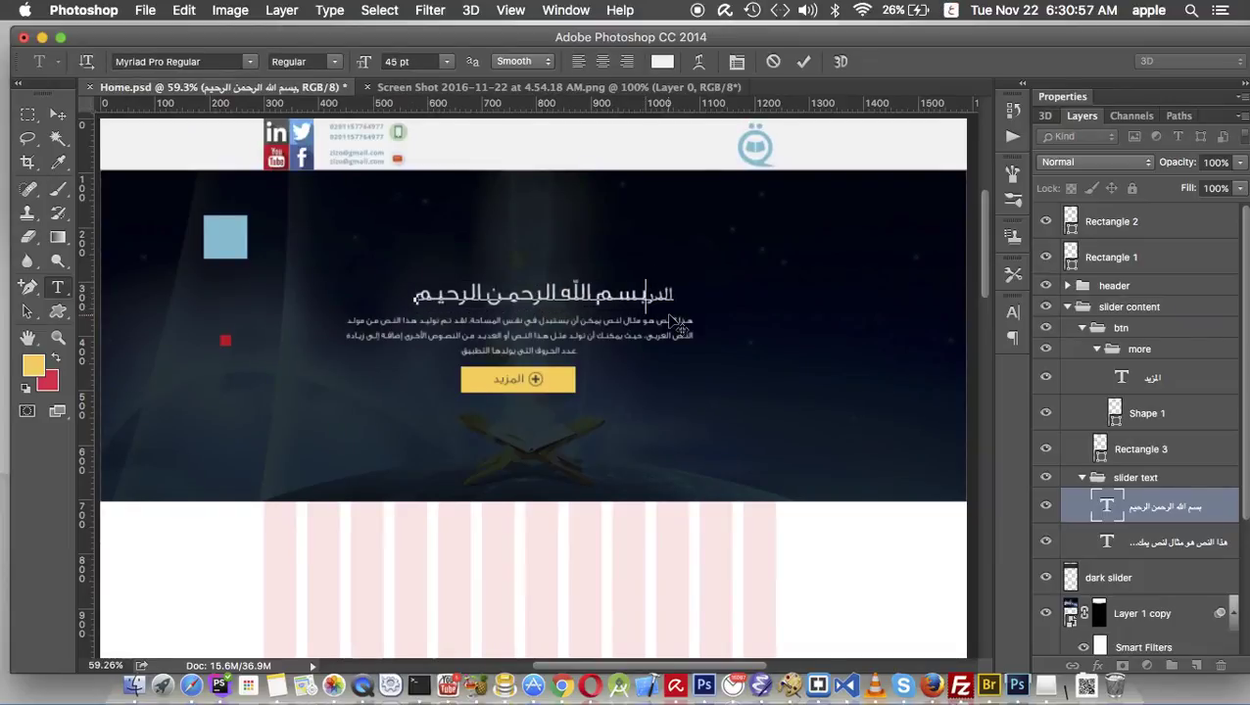
pyautogui.write('رس الا')
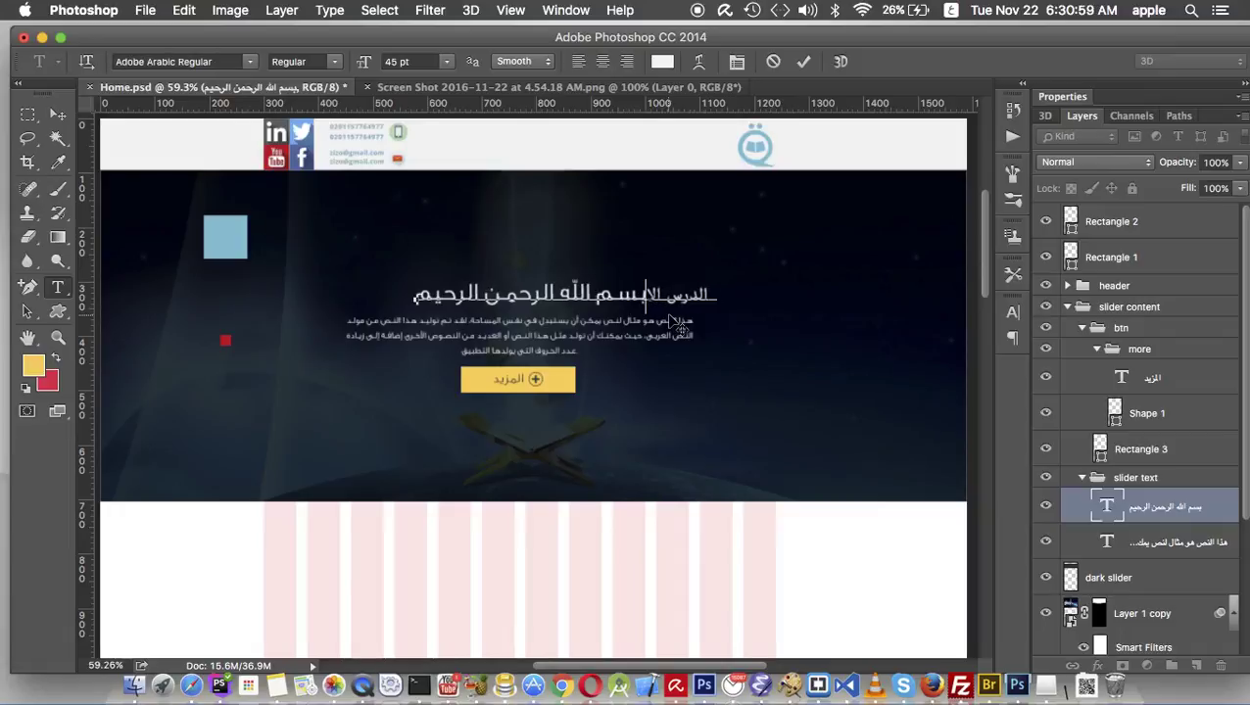
pyautogui.write('ول')
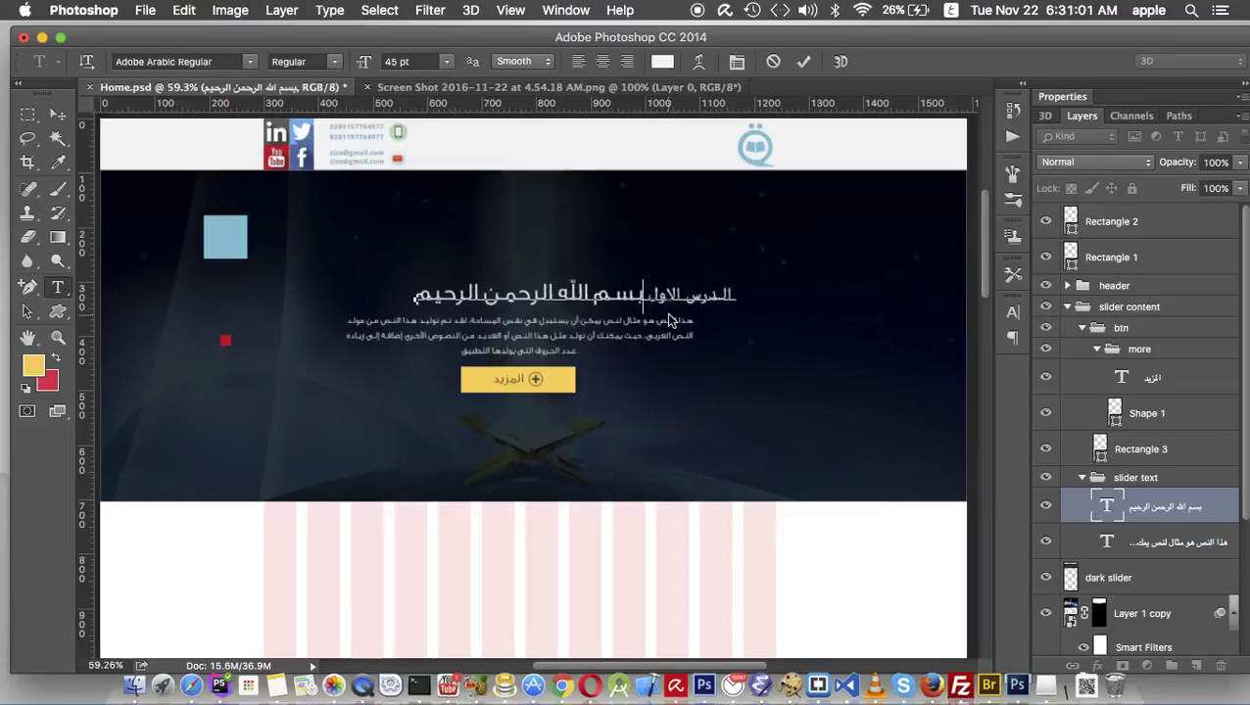
pyautogui.write(':')
# Set the whole headline in GE SS Light and shift it about 50 px left to recentre
pyautogui.press('super+a')
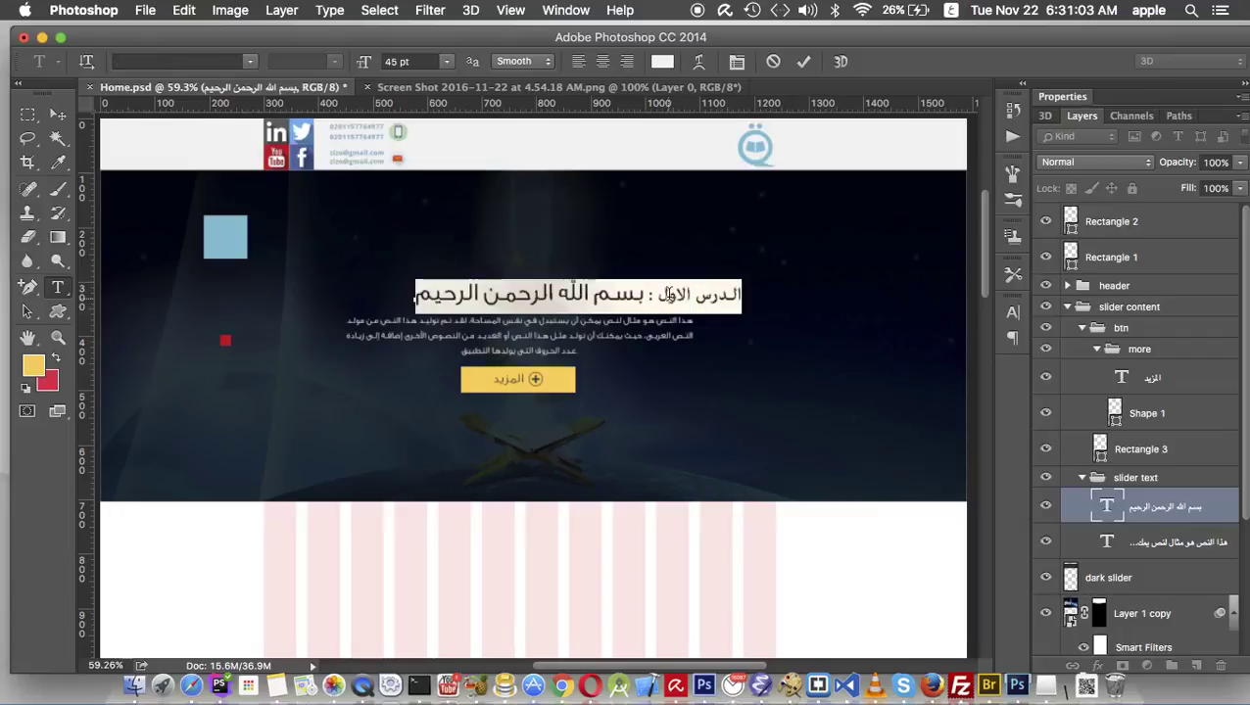
pyautogui.click(247, 65)
pyautogui.scroll(-3, 333, 293)
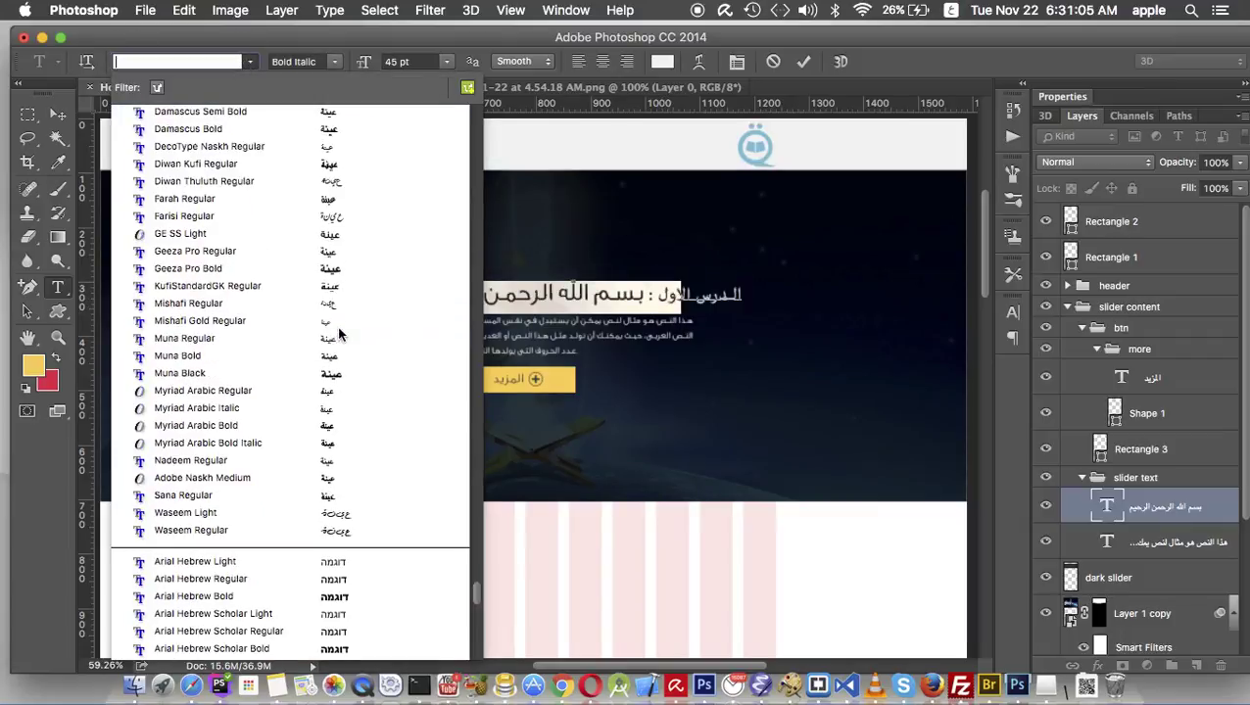
pyautogui.click(341, 236)
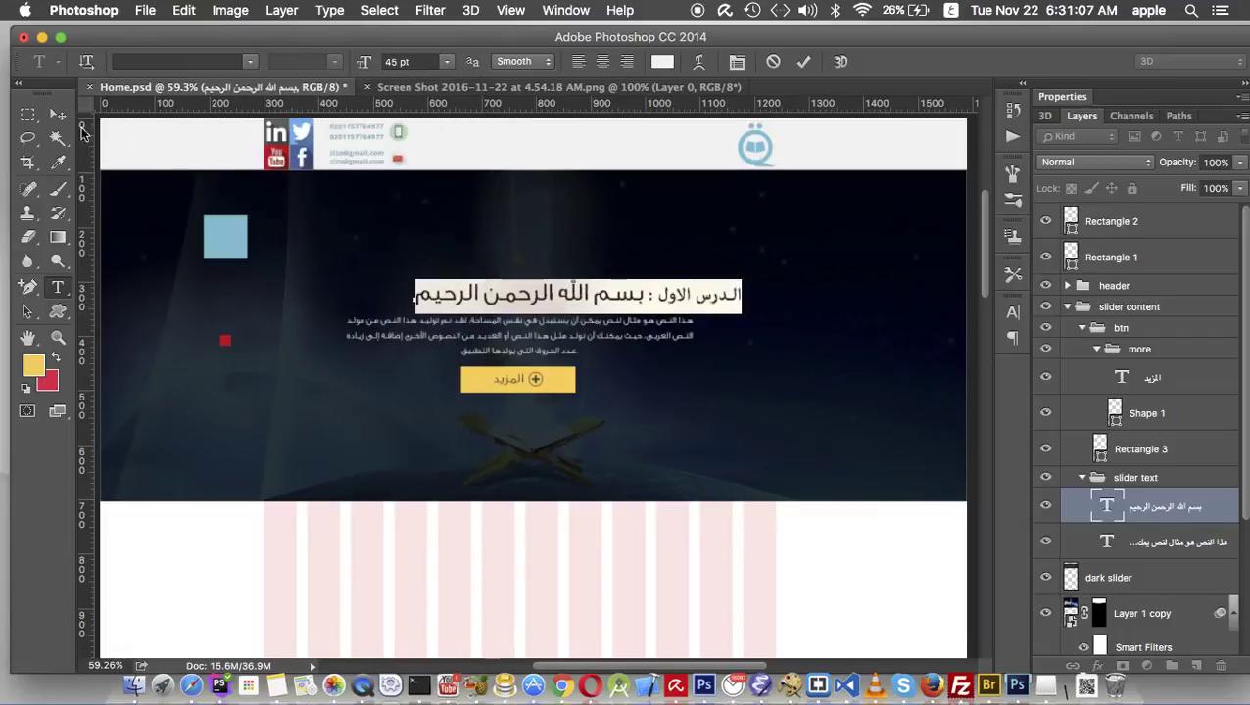
pyautogui.click(249, 62)
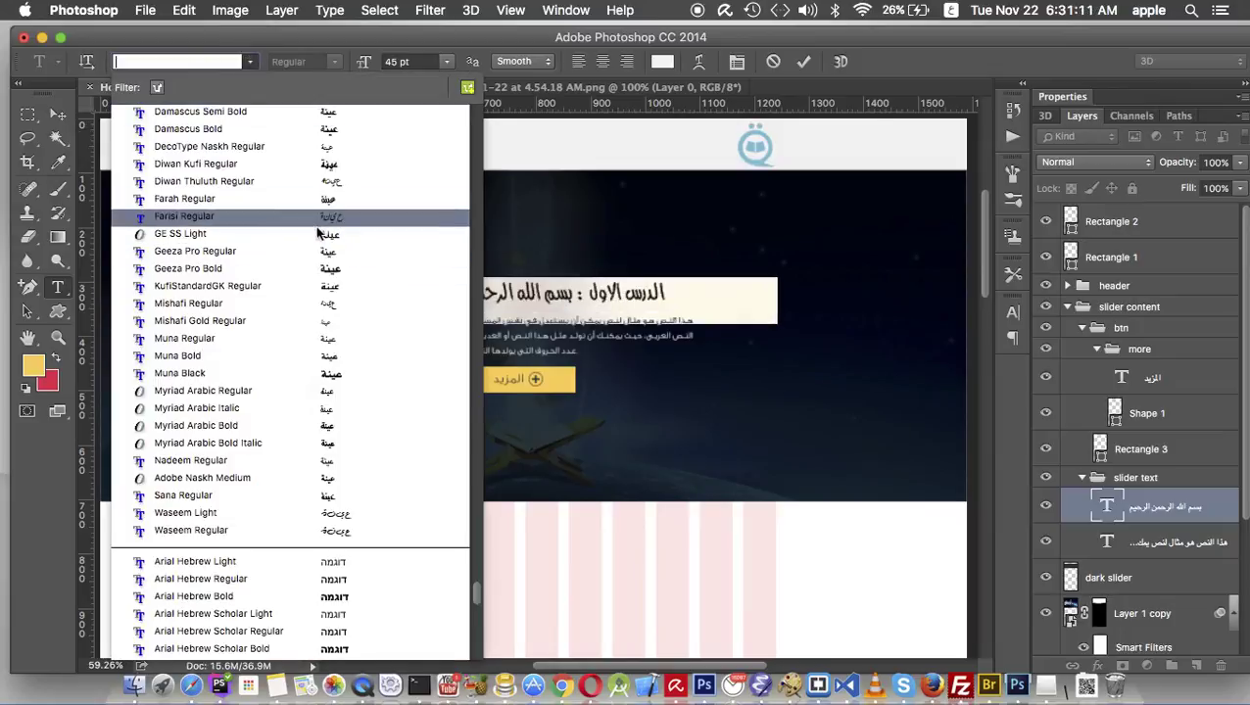
pyautogui.click(326, 239)
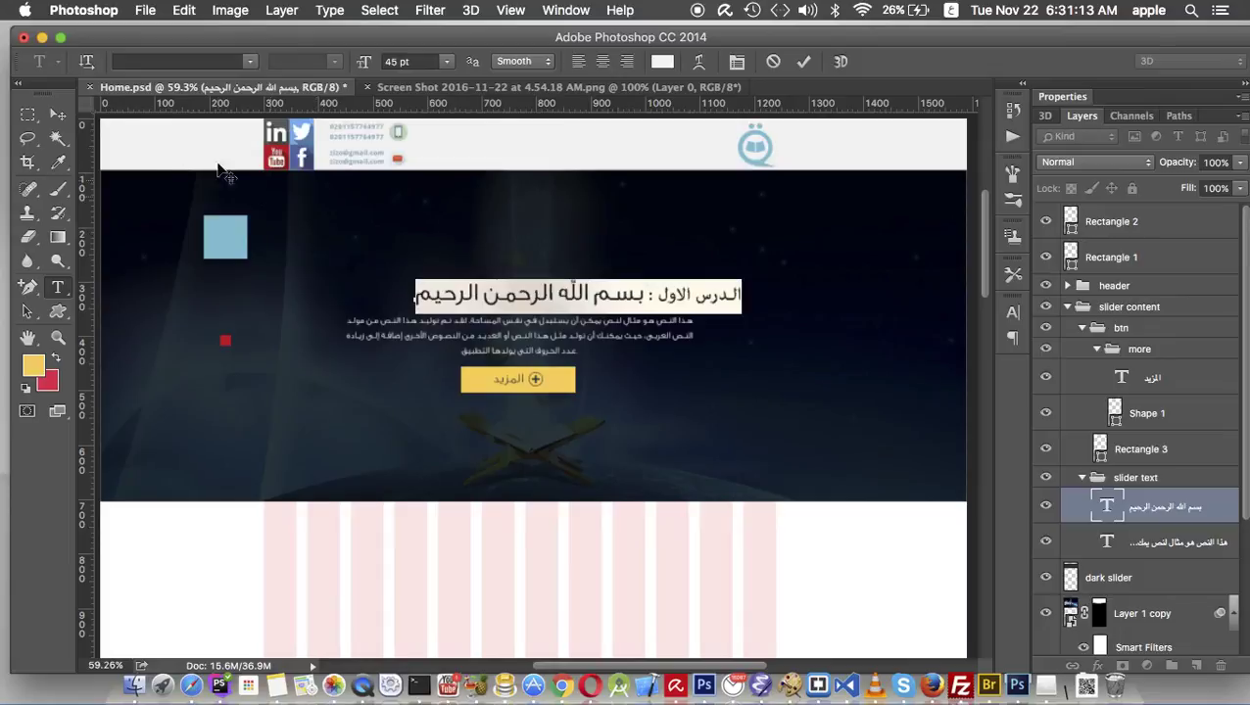
pyautogui.click(57, 114)
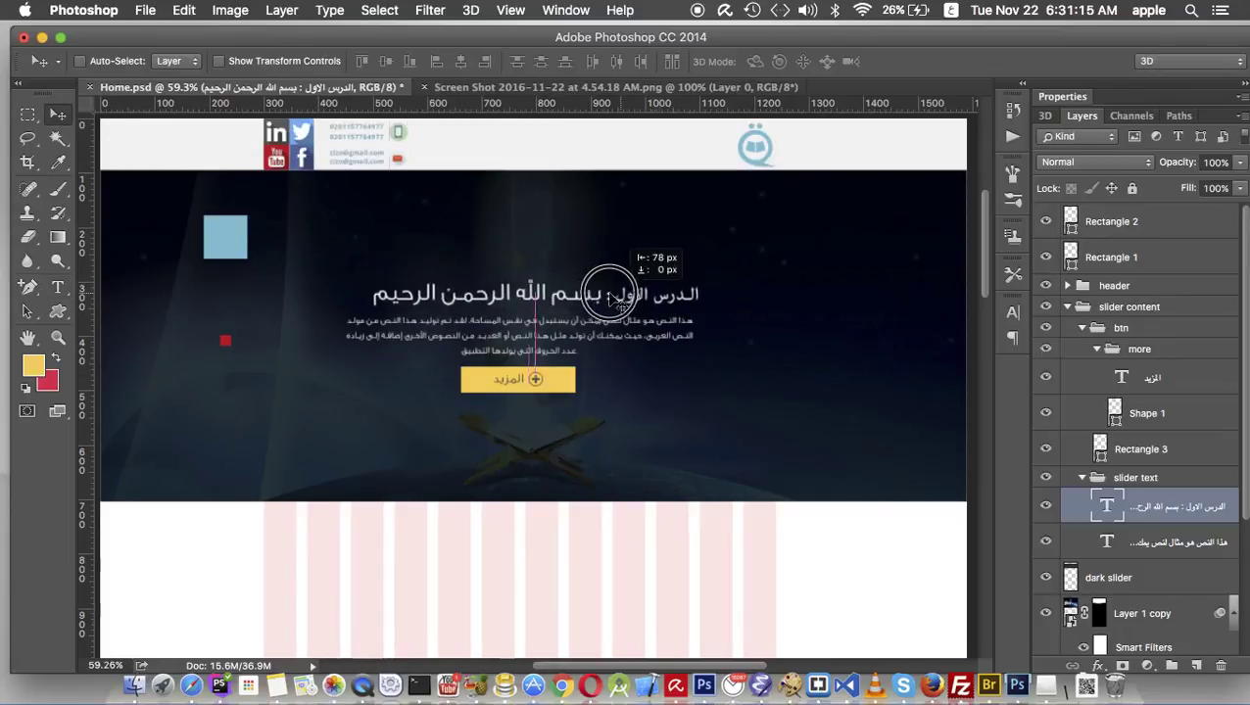
pyautogui.moveTo(659, 290); pyautogui.dragTo(610, 291)
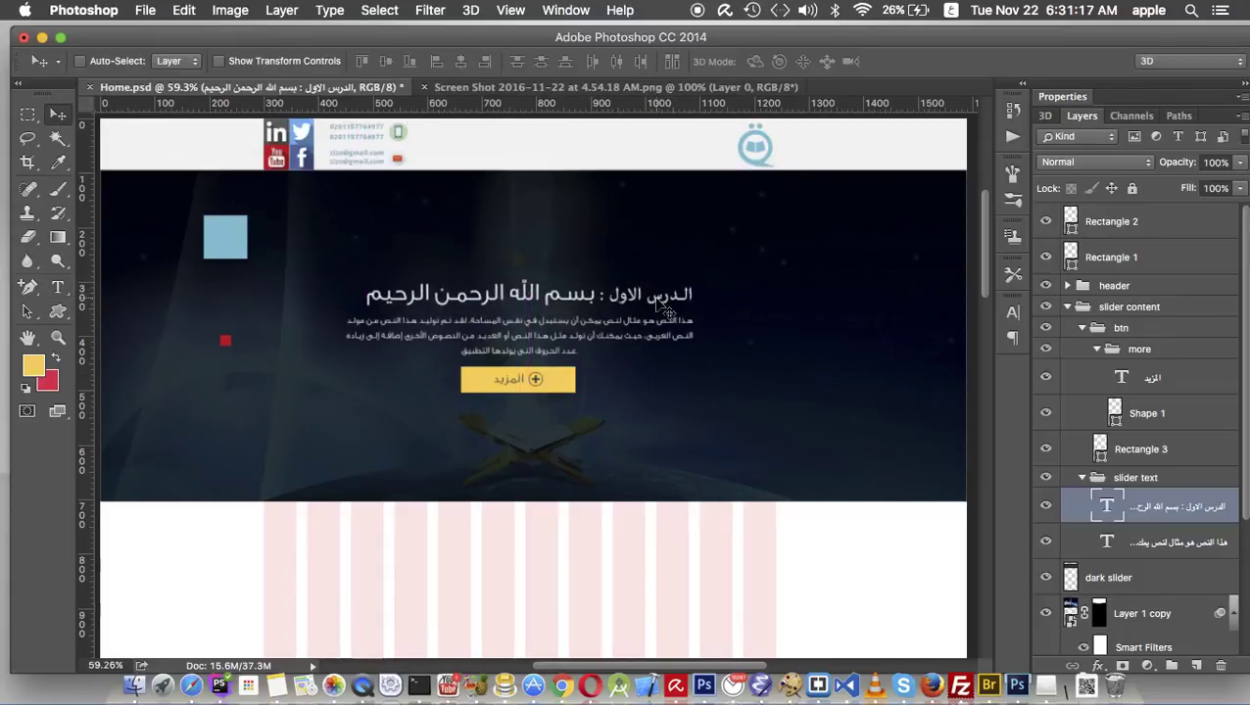
# Reopen the headline and select the words الدرس الاول
pyautogui.doubleClick(654, 298)
pyautogui.hotkey('ctrl', 'a')
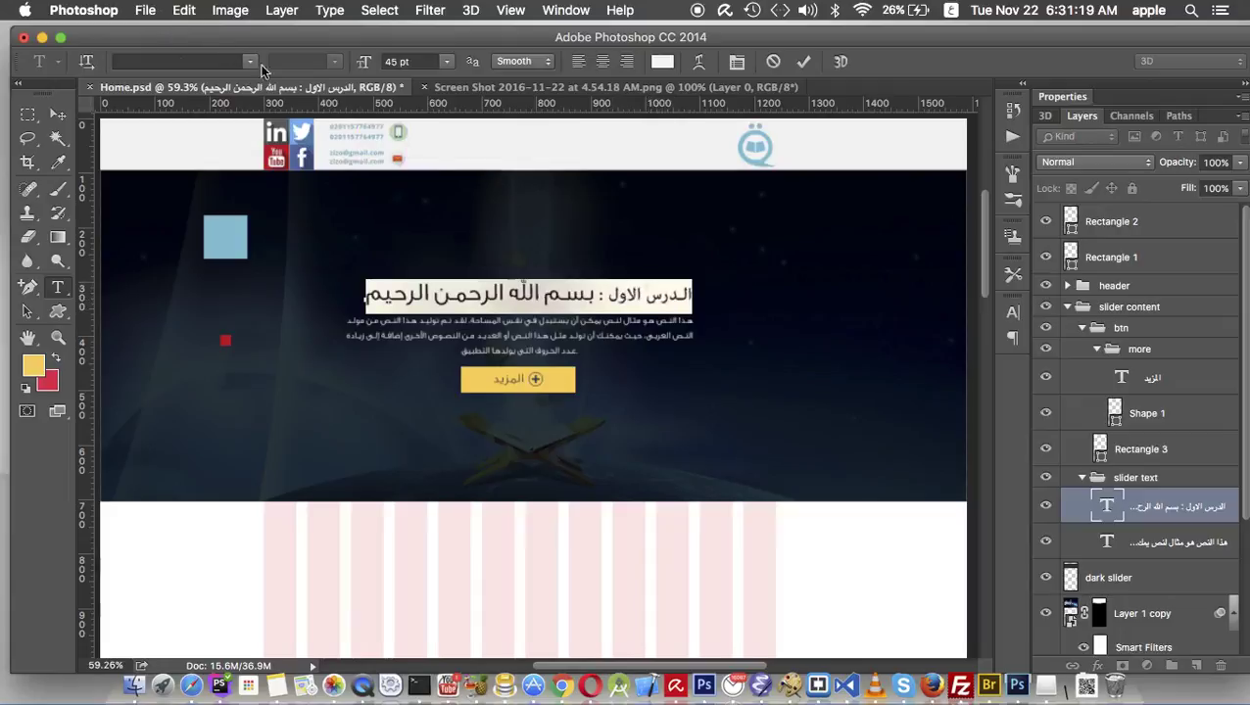
pyautogui.click(623, 281)
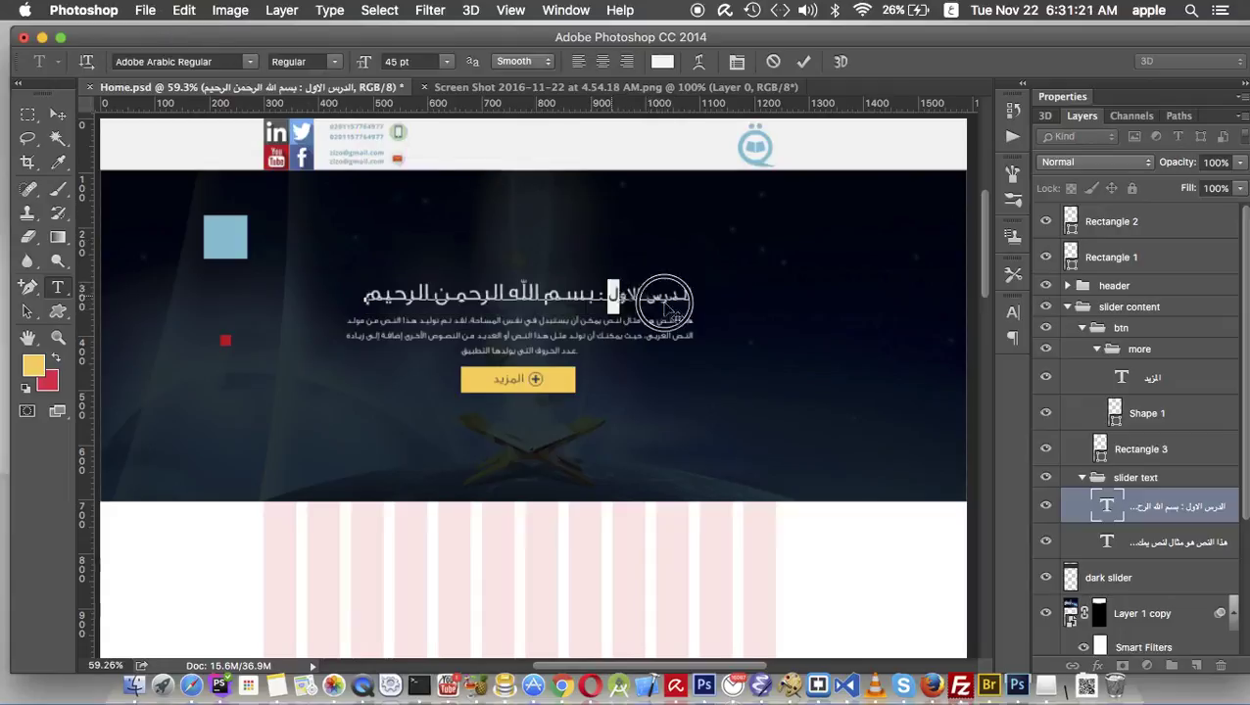
pyautogui.moveTo(364, 293); pyautogui.dragTo(695, 304)
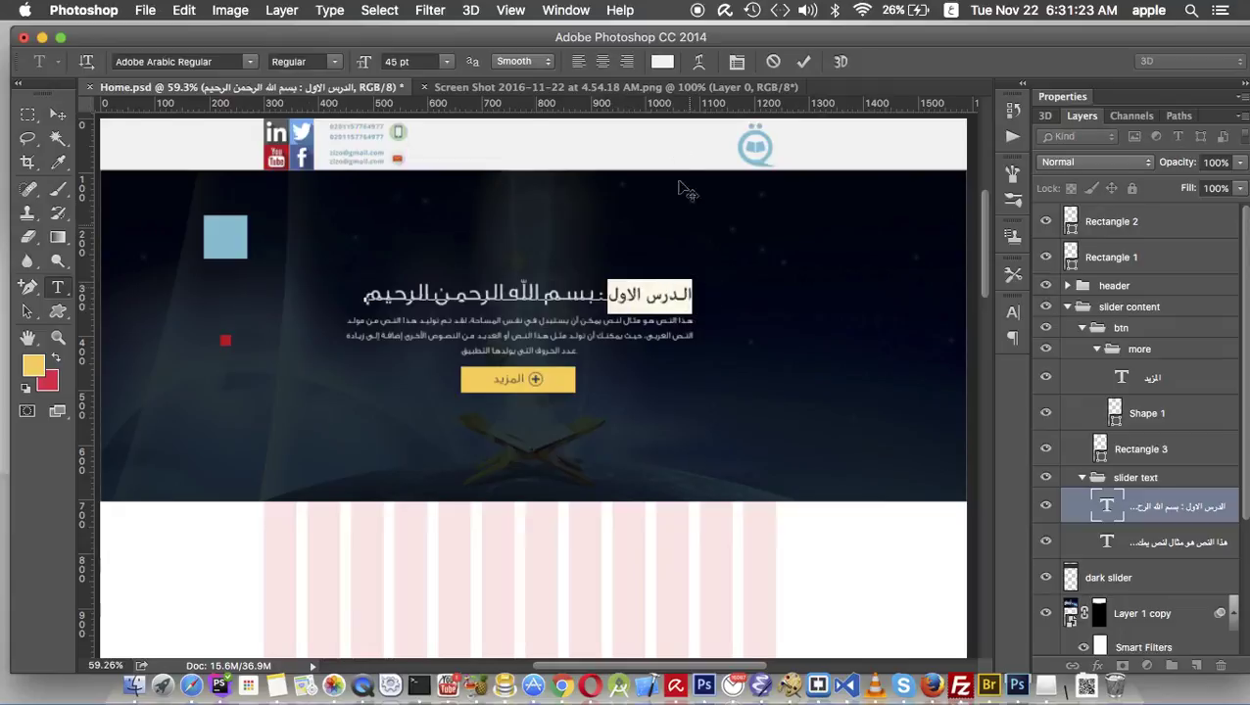
# Recolour the heading's الدرس الاول, trying yellow and then settling on red
pyautogui.click(662, 61)
pyautogui.click(34, 362)
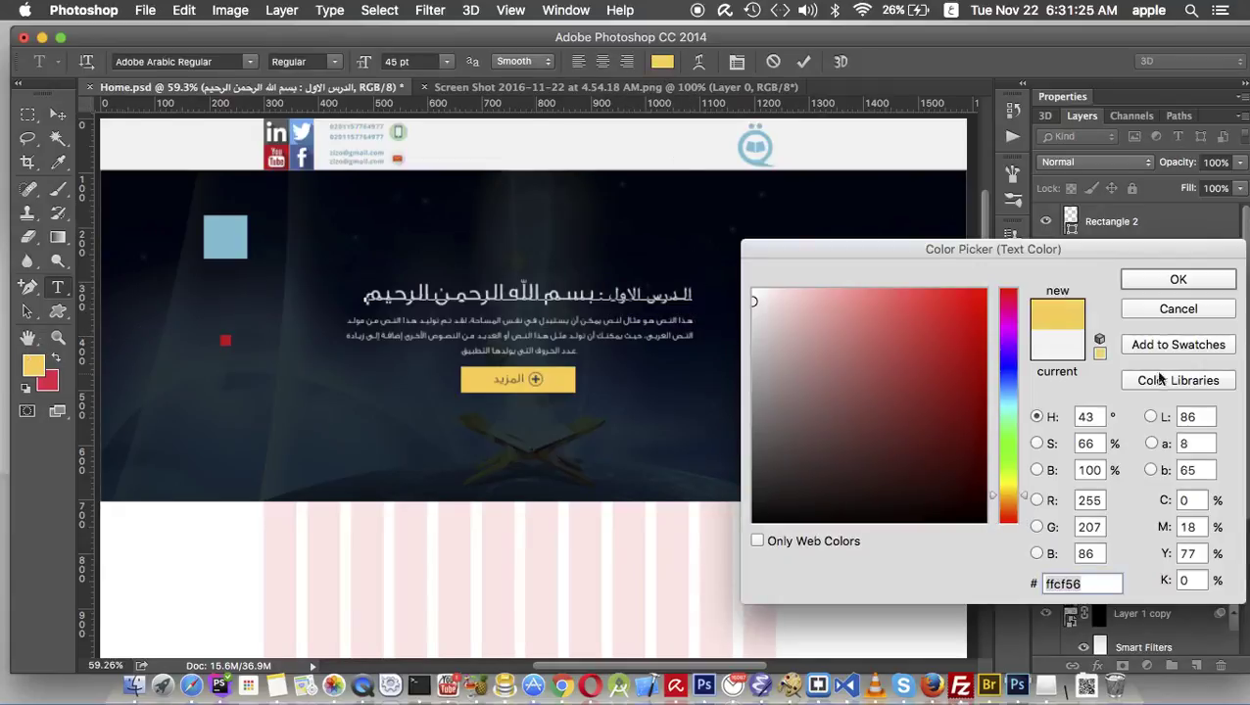
pyautogui.click(1178, 281)
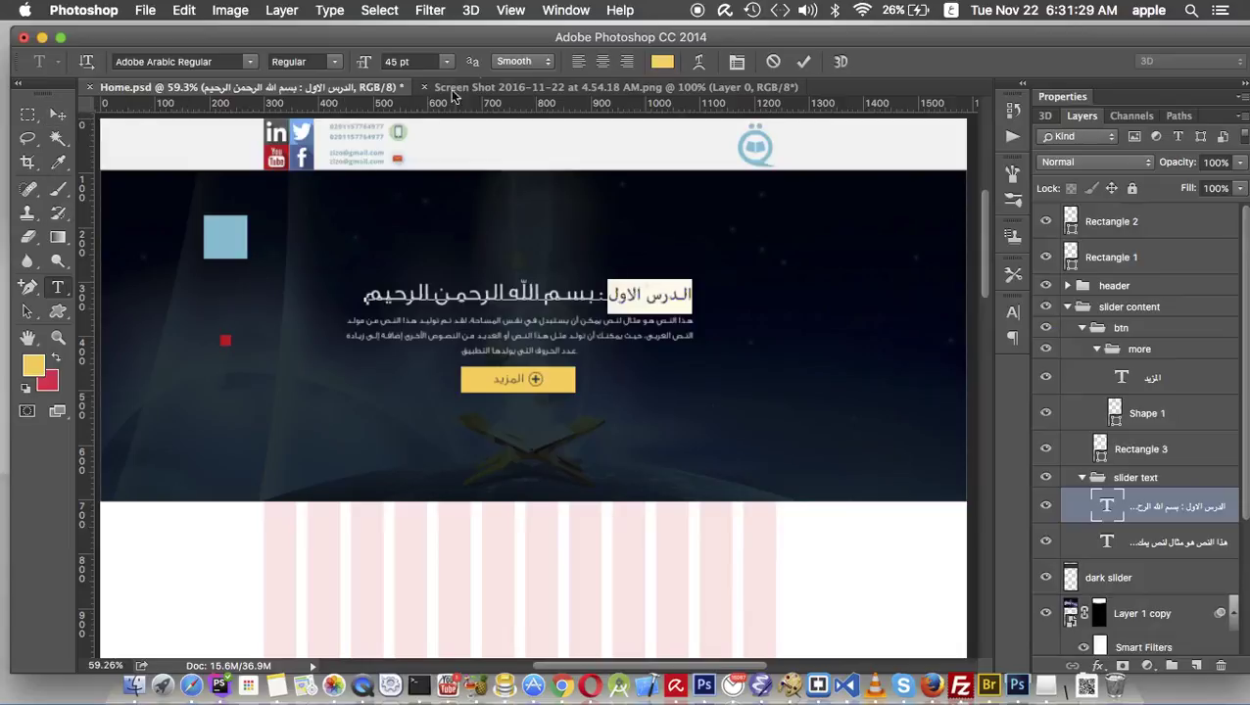
pyautogui.click(662, 62)
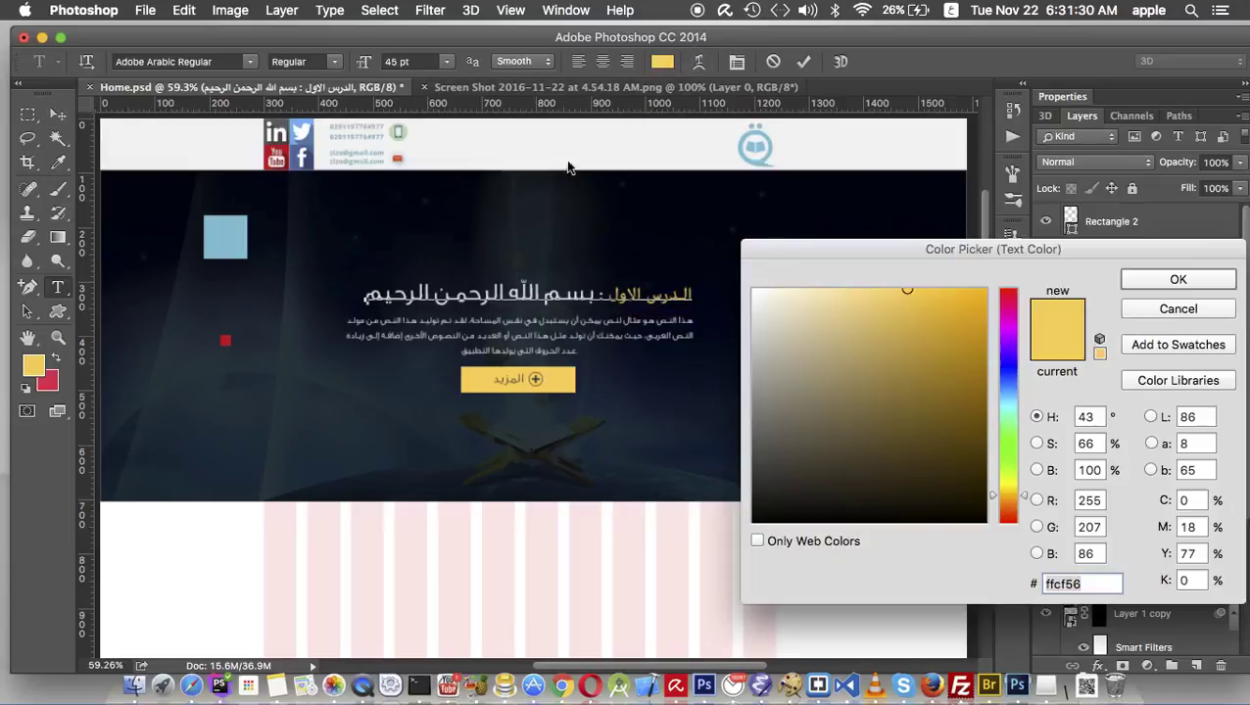
pyautogui.click(49, 378)
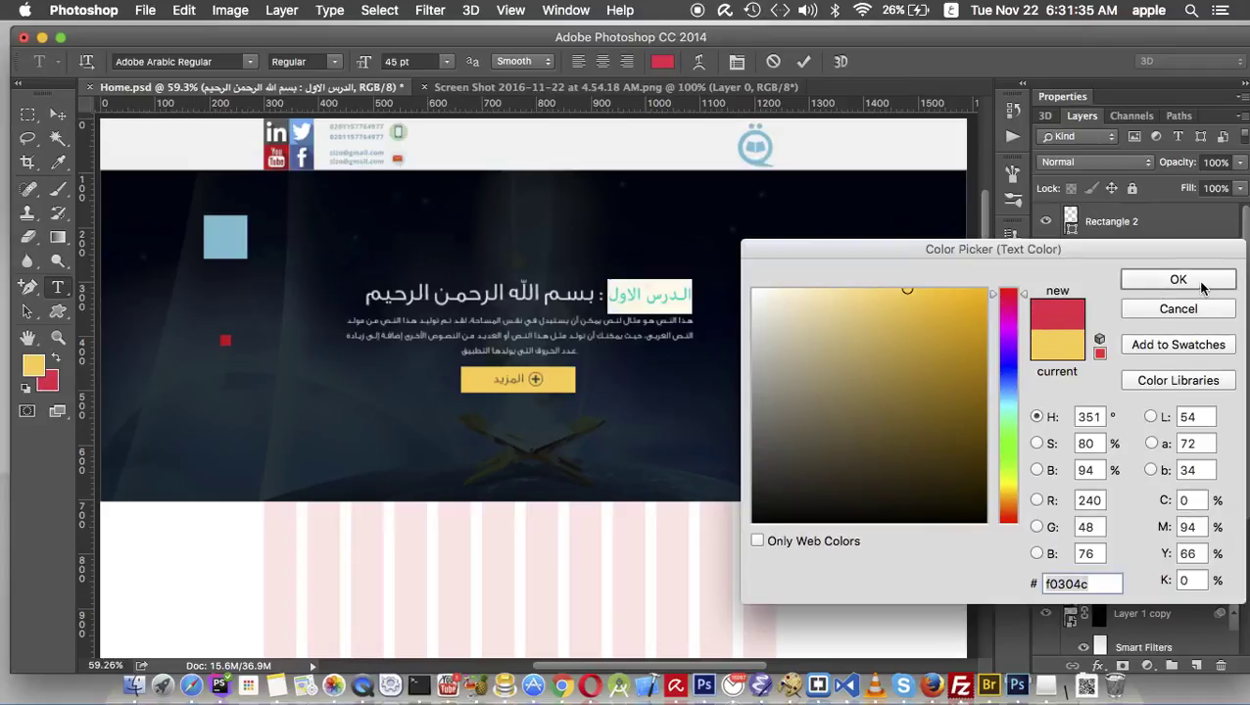
pyautogui.click(1173, 280)
# Set the background colour to a light pink
pyautogui.click(44, 384)
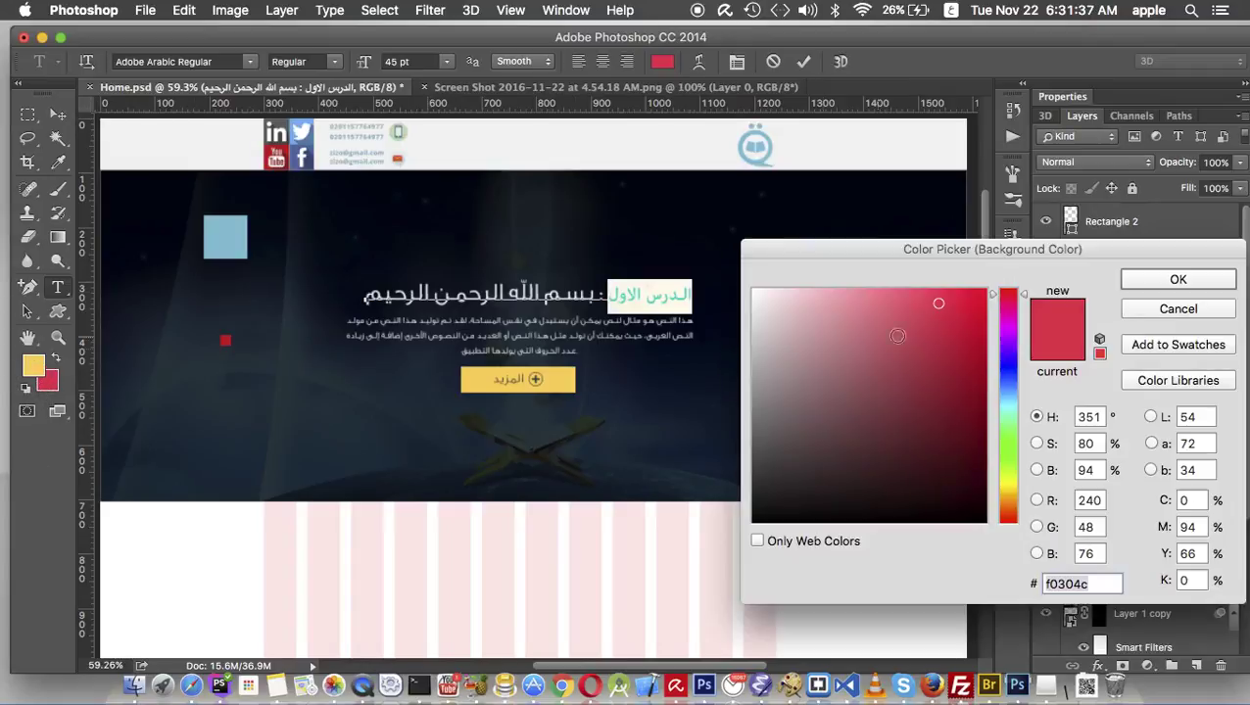
pyautogui.moveTo(960, 292); pyautogui.dragTo(874, 277)
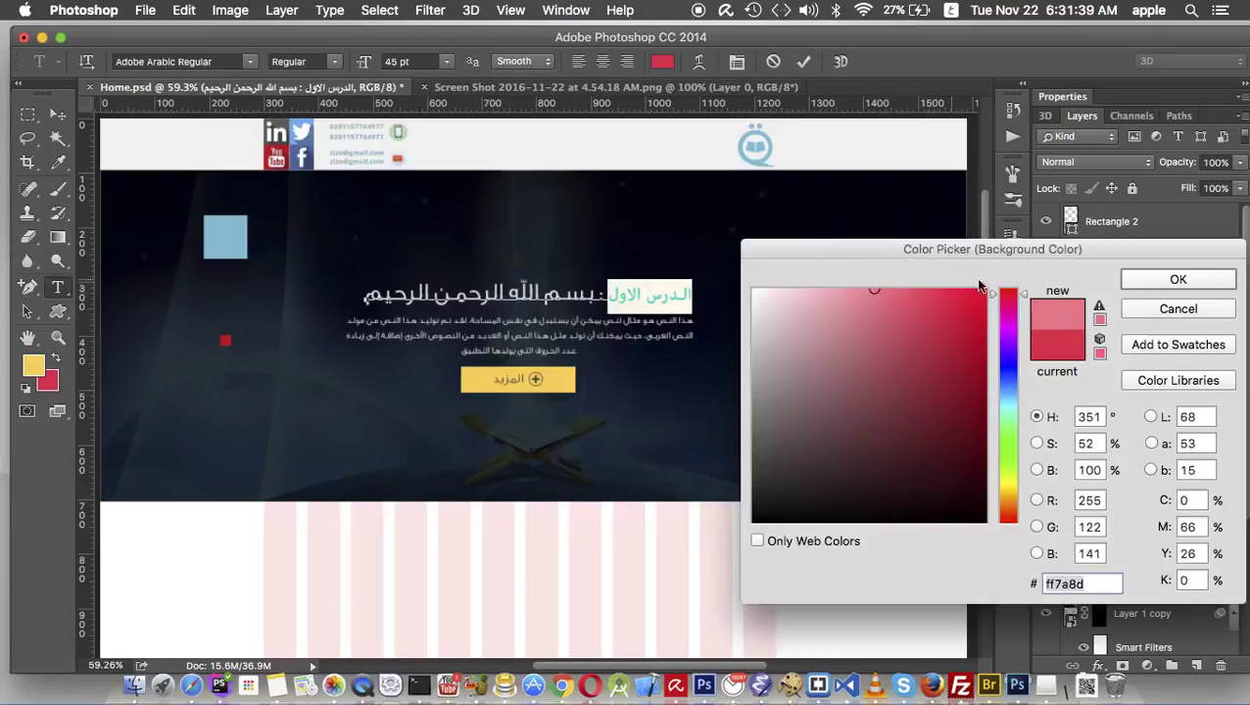
pyautogui.click(956, 290)
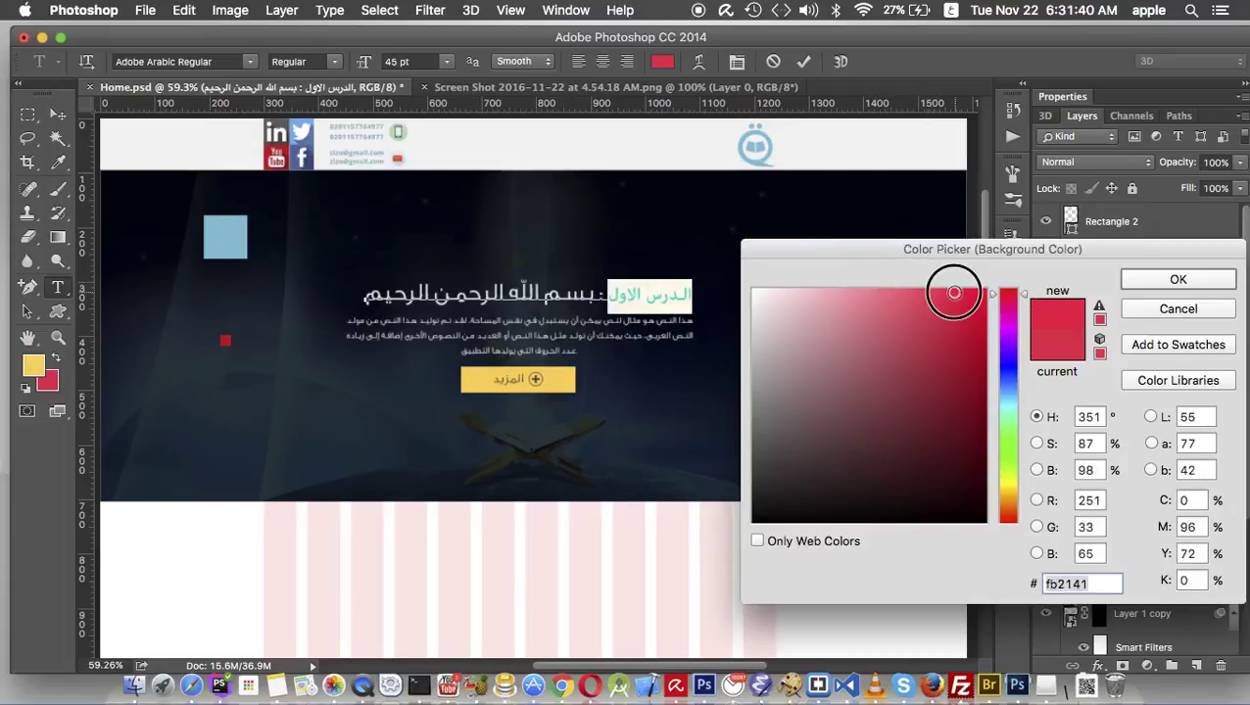
pyautogui.click(874, 284)
pyautogui.click(1177, 279)
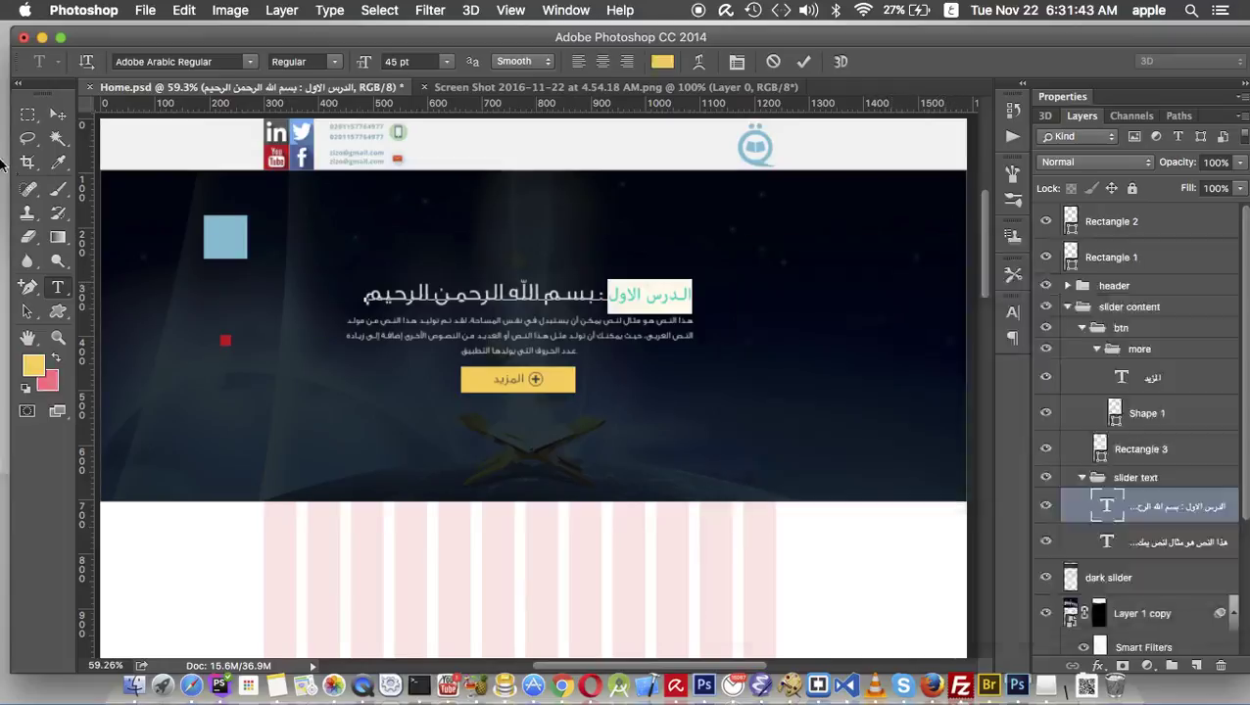
# Commit the heading, nudge it into position on the slider, and save
pyautogui.click(58, 115)
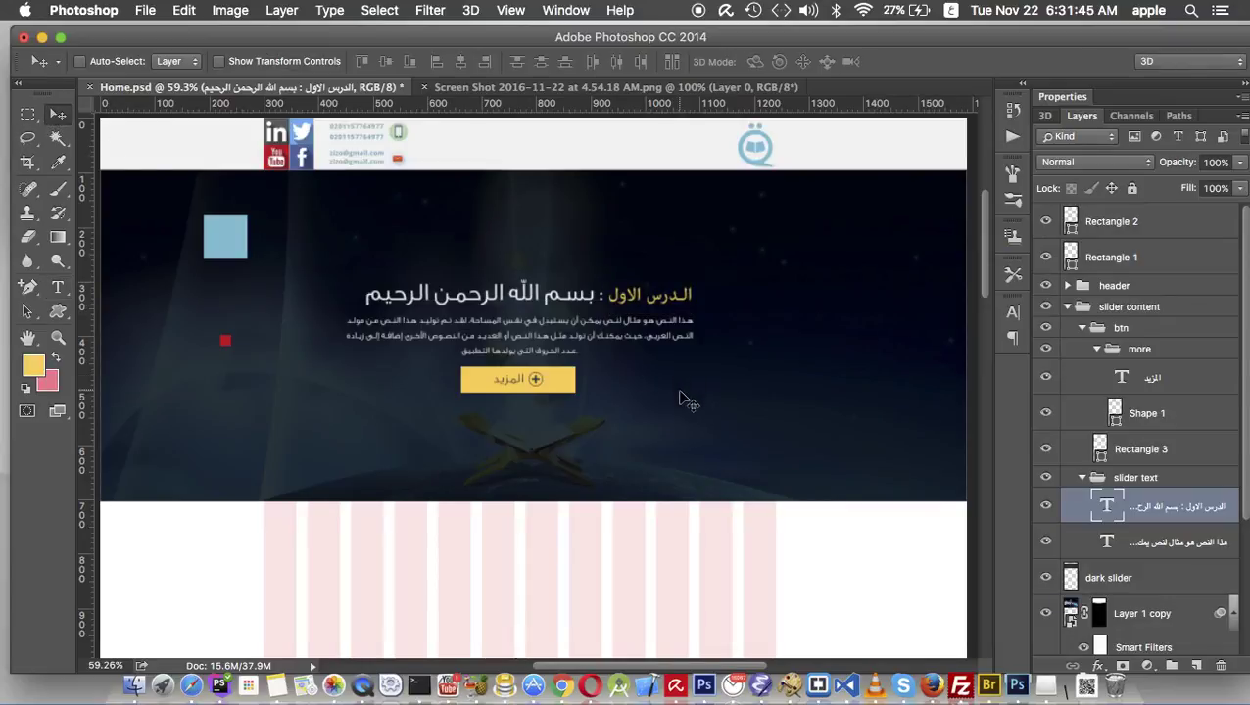
pyautogui.moveTo(735, 329); pyautogui.dragTo(742, 313)
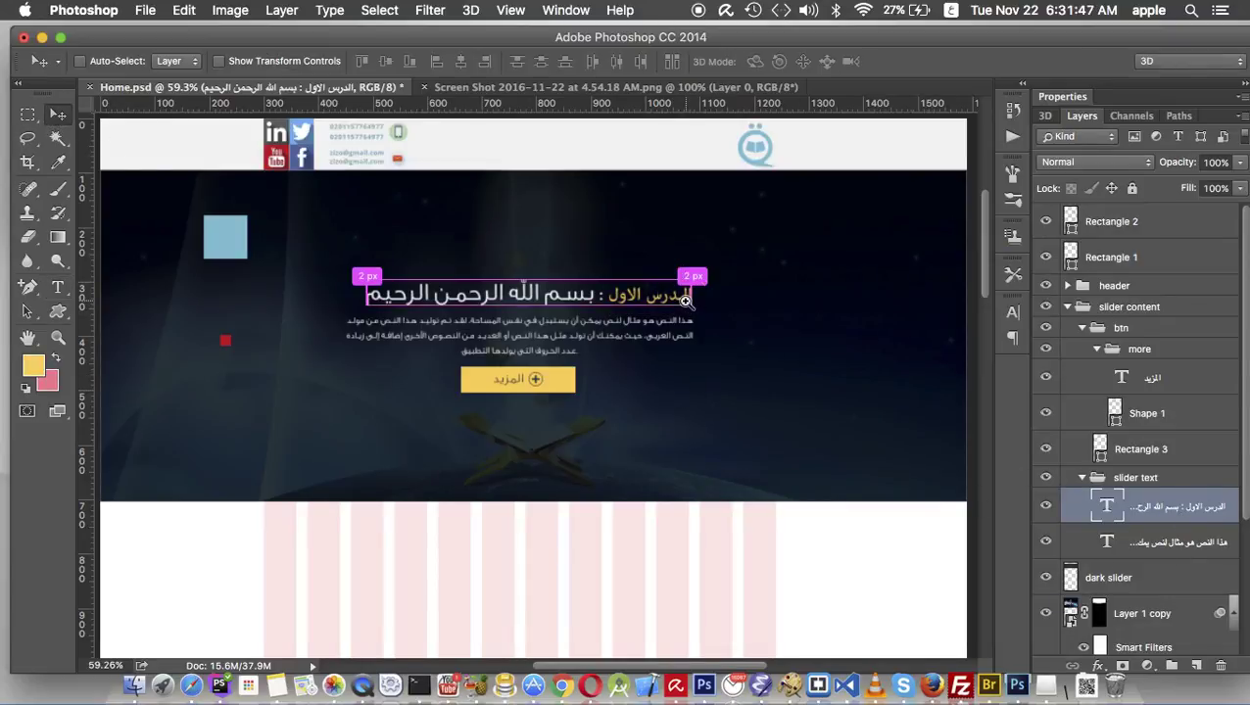
pyautogui.scroll(1, 735, 329)
pyautogui.press('super+s')
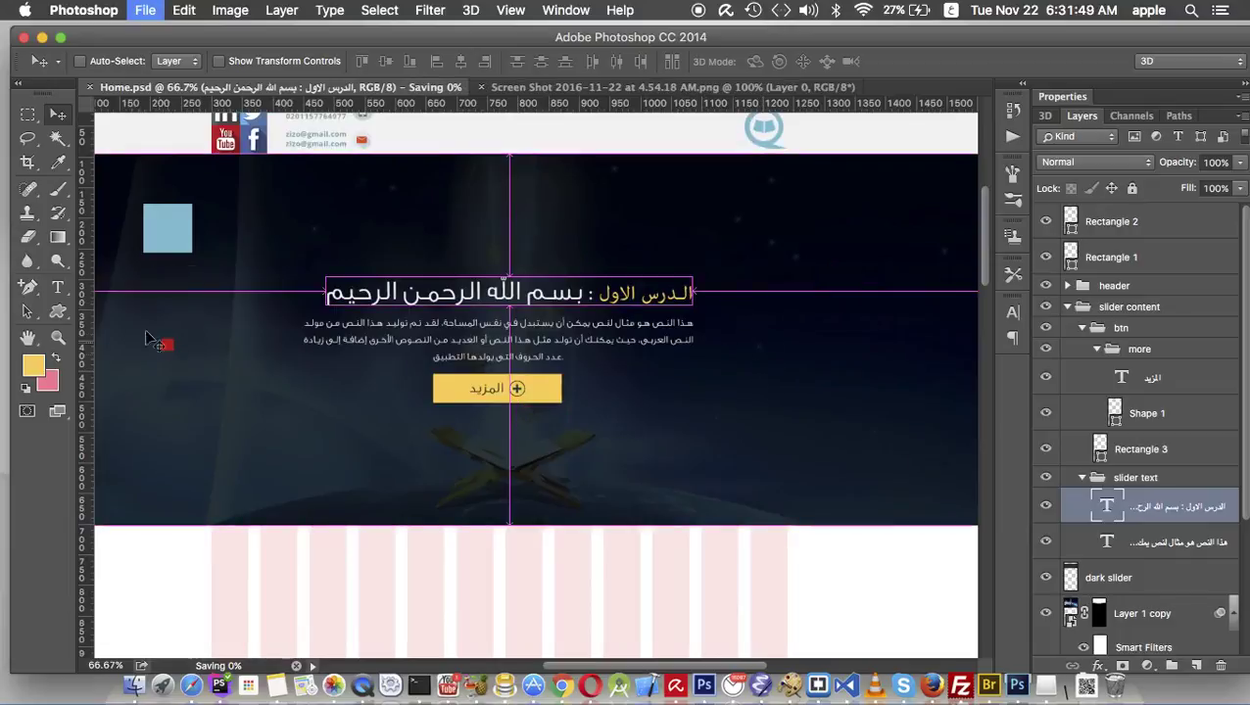
# Select الدرس الاول, recolour it pinkish red (ff6670), and remove it from the heading
pyautogui.doubleClick(662, 294)
pyautogui.moveTo(662, 292); pyautogui.dragTo(705, 303)
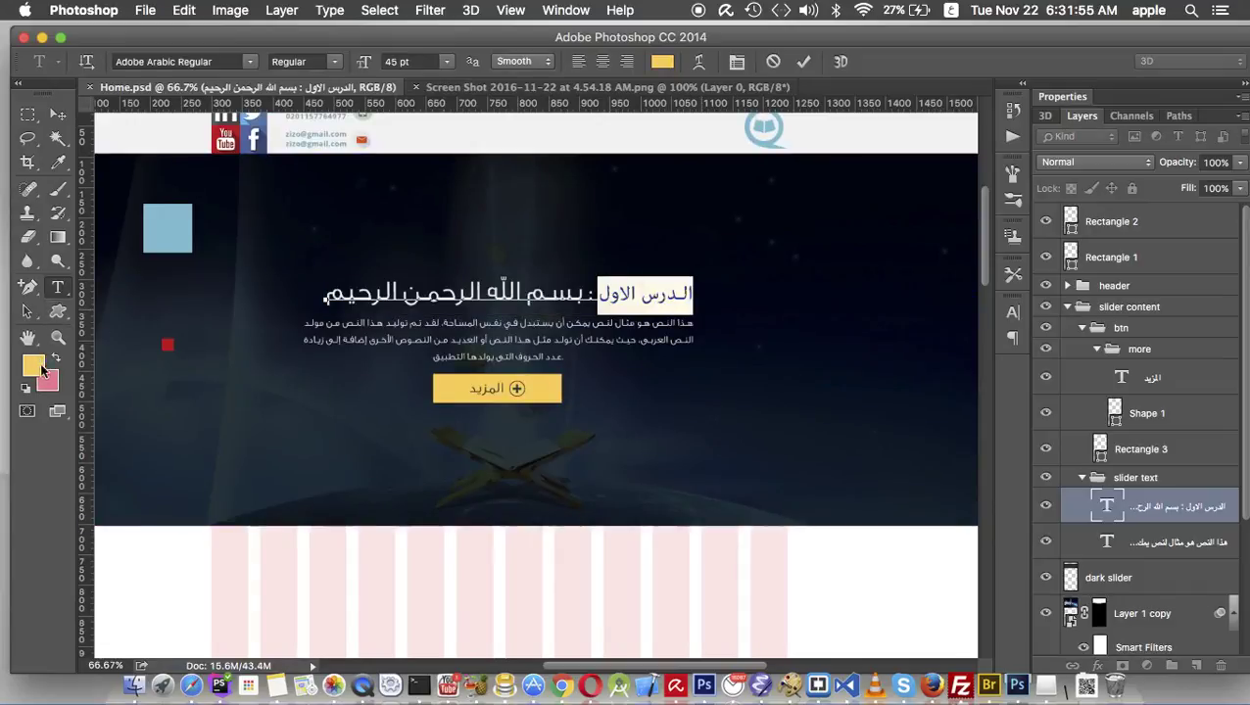
pyautogui.click(662, 61)
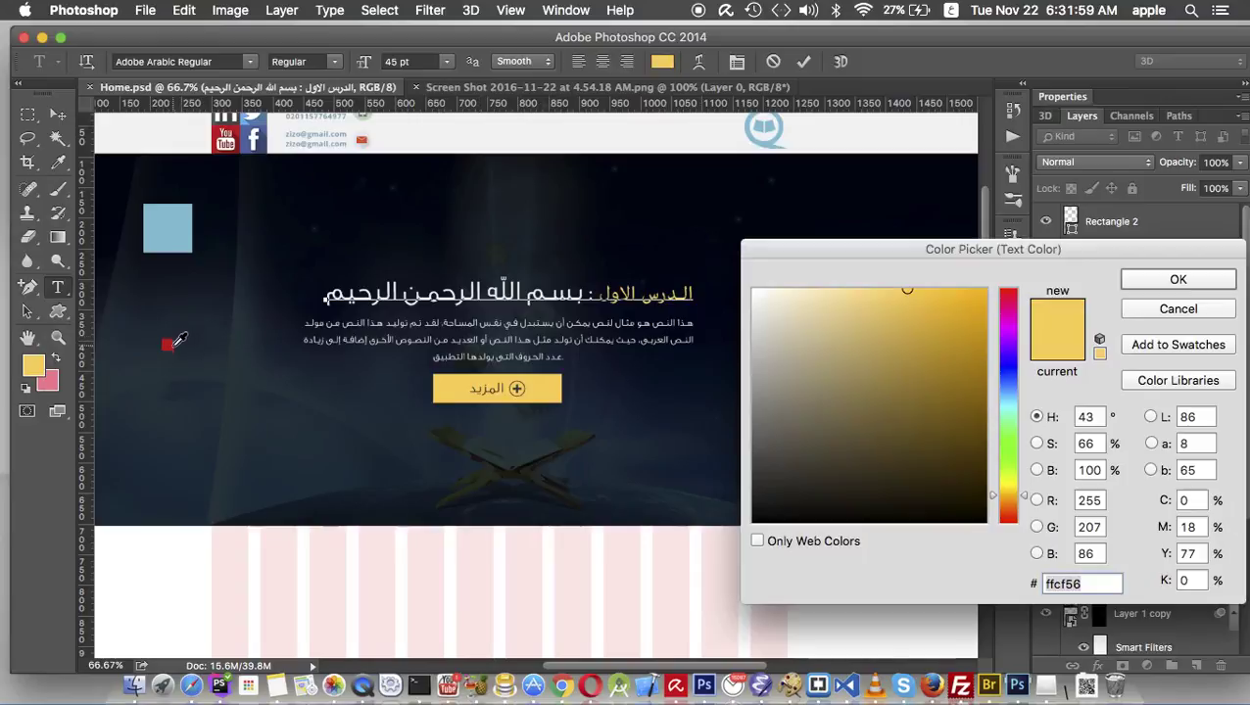
pyautogui.click(169, 345)
pyautogui.click(923, 282)
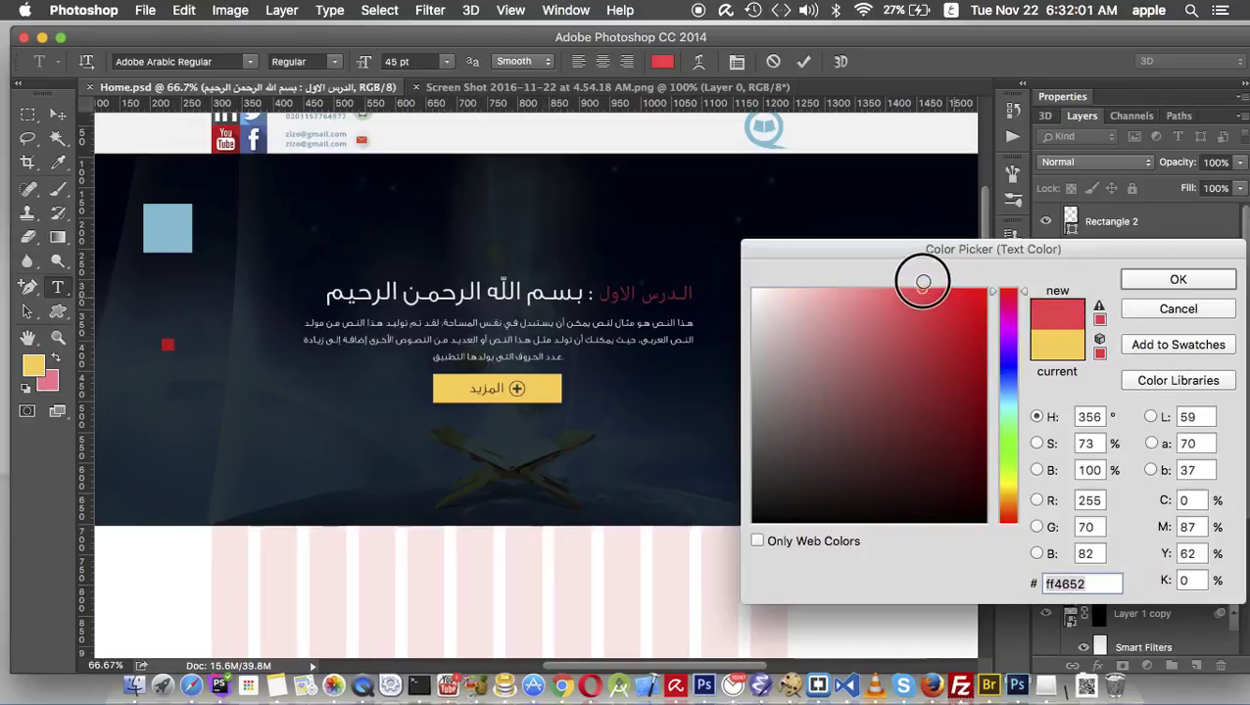
pyautogui.moveTo(923, 282); pyautogui.dragTo(888, 286)
pyautogui.click(1177, 279)
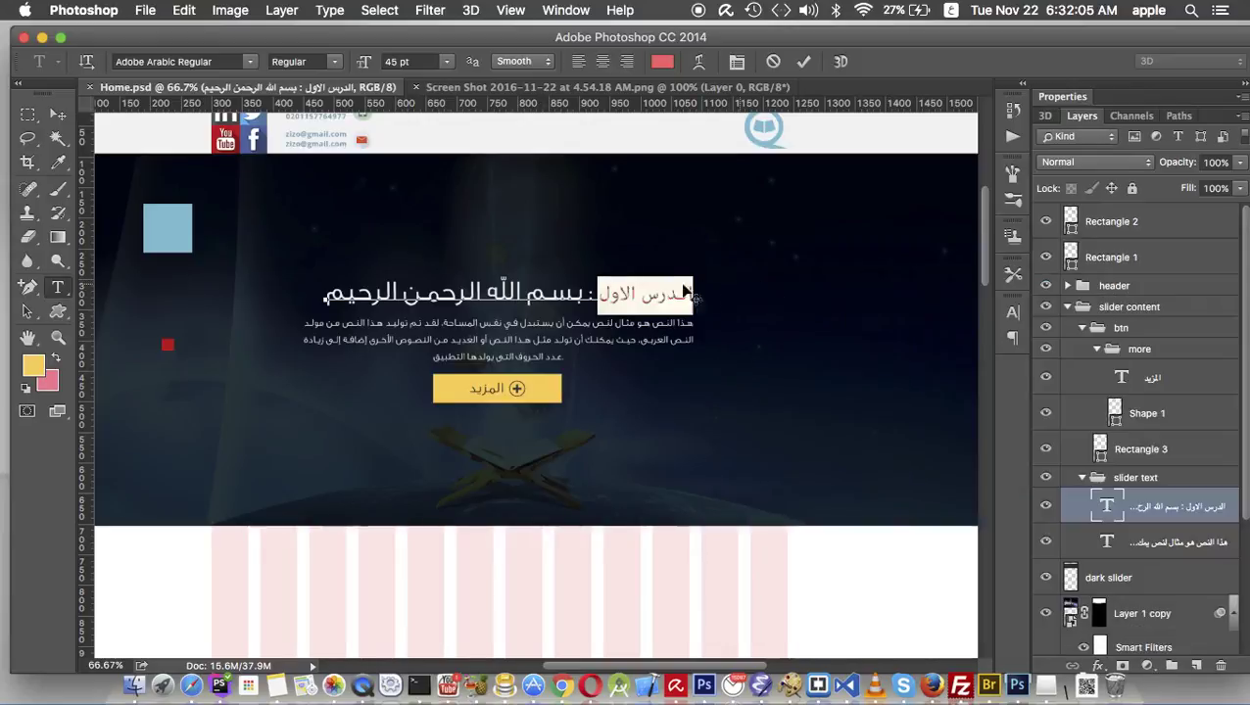
pyautogui.press('BackSpace')
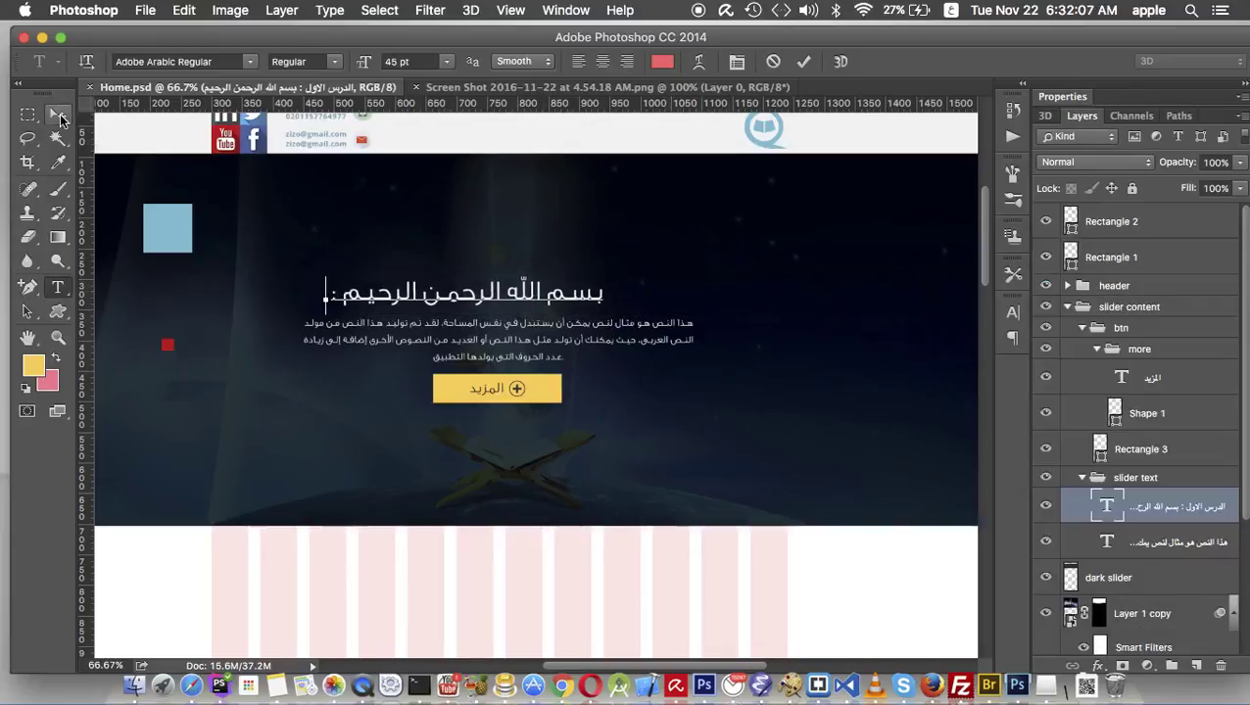
# Remove the colon from the heading and commit the text
pyautogui.click(57, 115)
pyautogui.press('t')
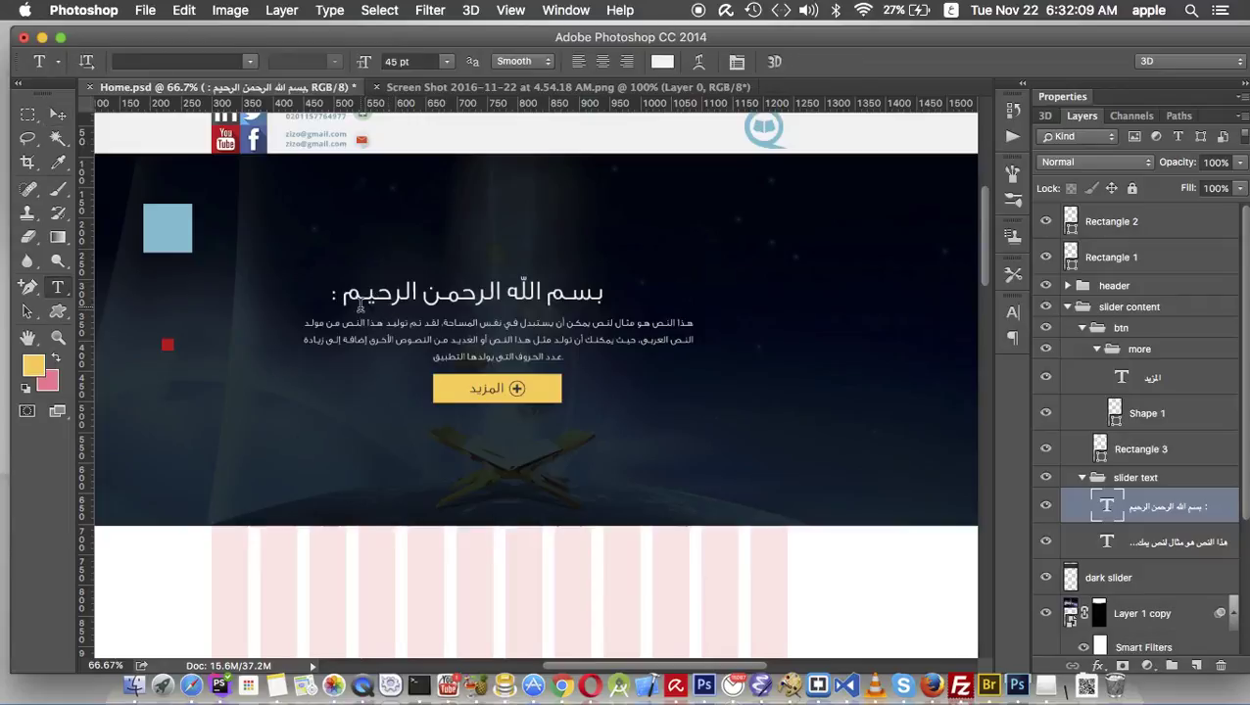
pyautogui.click(336, 293)
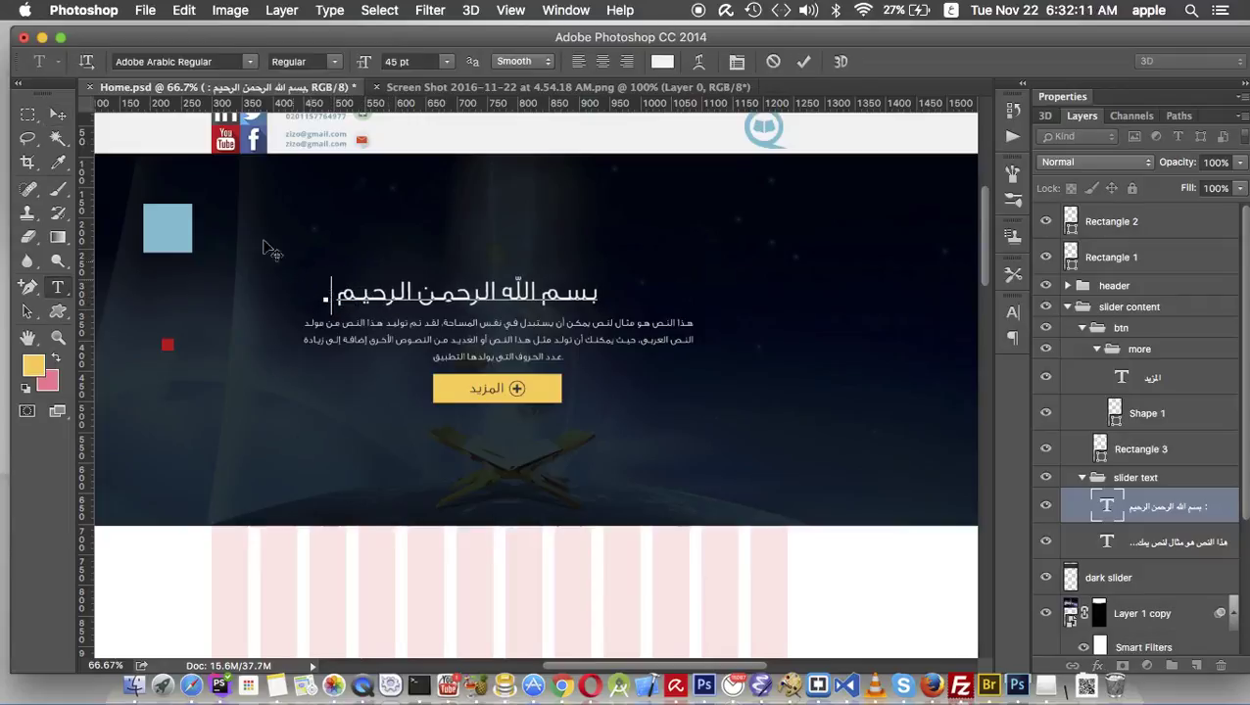
pyautogui.click(58, 115)
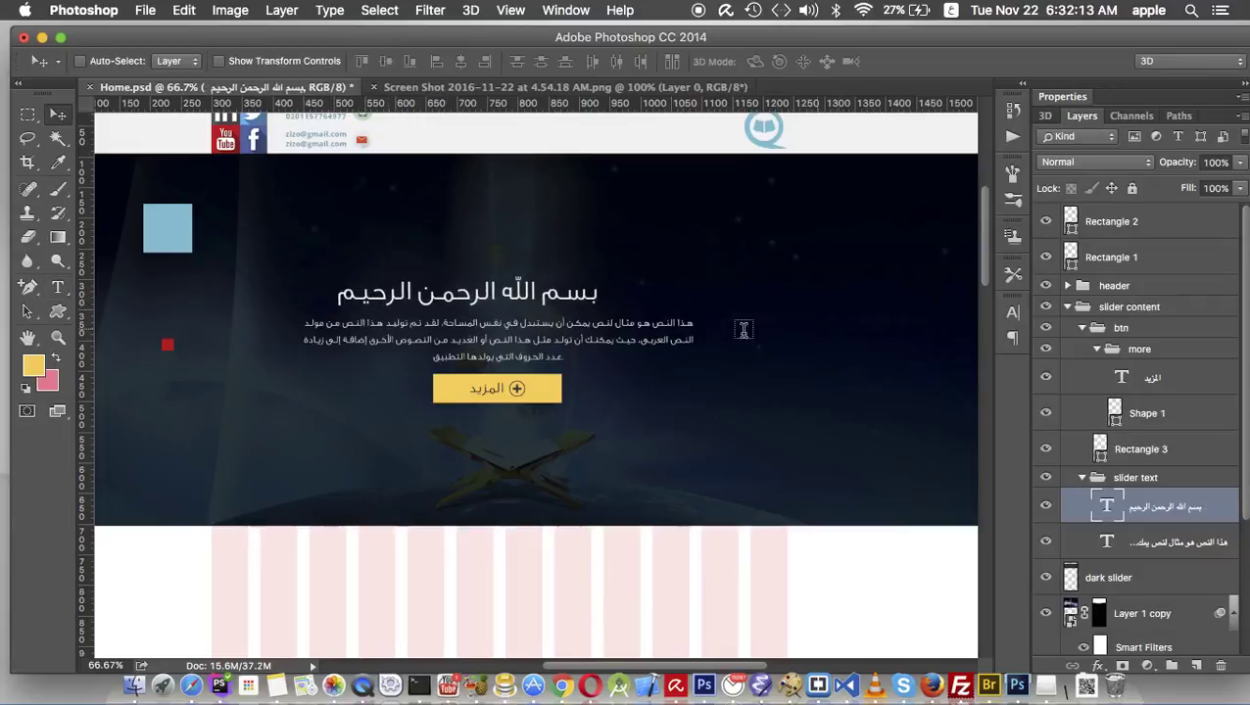
# Add الدرس الاول as a new GE SS Light text layer beside the heading
pyautogui.press('t')
pyautogui.click(649, 294)
pyautogui.write('الدرس الاول')
pyautogui.press('super+a')
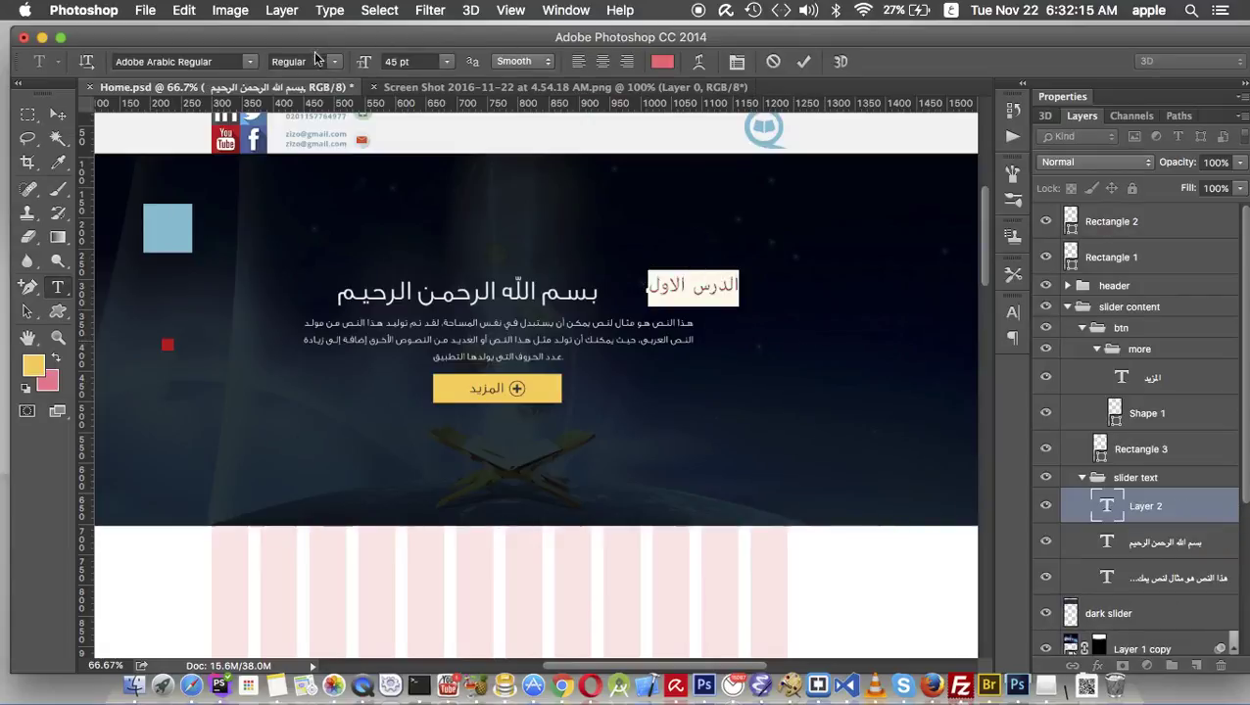
pyautogui.click(250, 62)
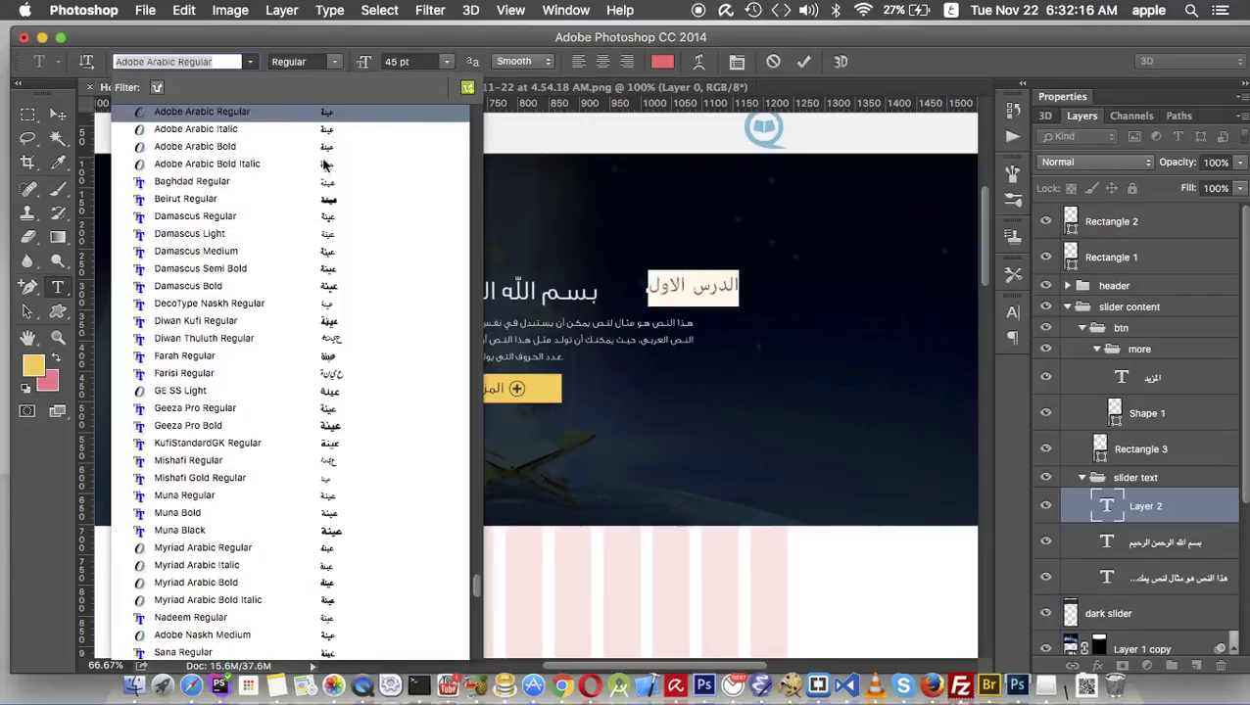
pyautogui.click(346, 391)
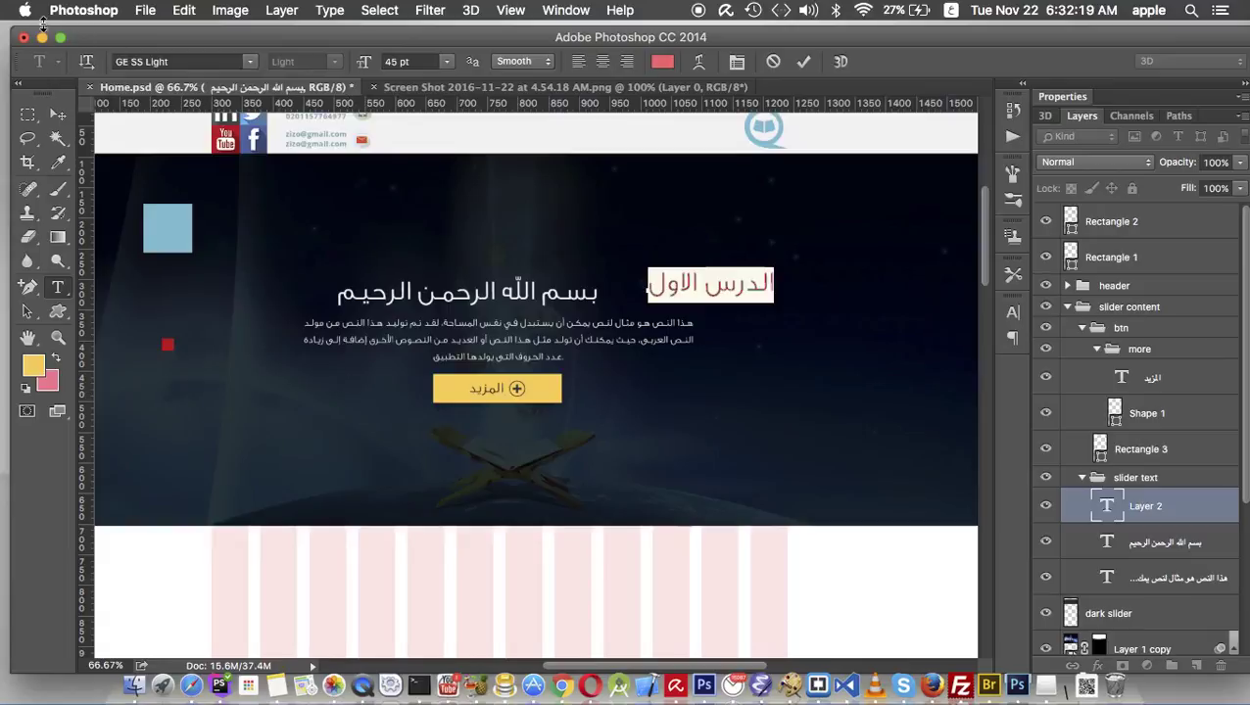
pyautogui.click(59, 115)
pyautogui.moveTo(720, 293); pyautogui.dragTo(687, 303)
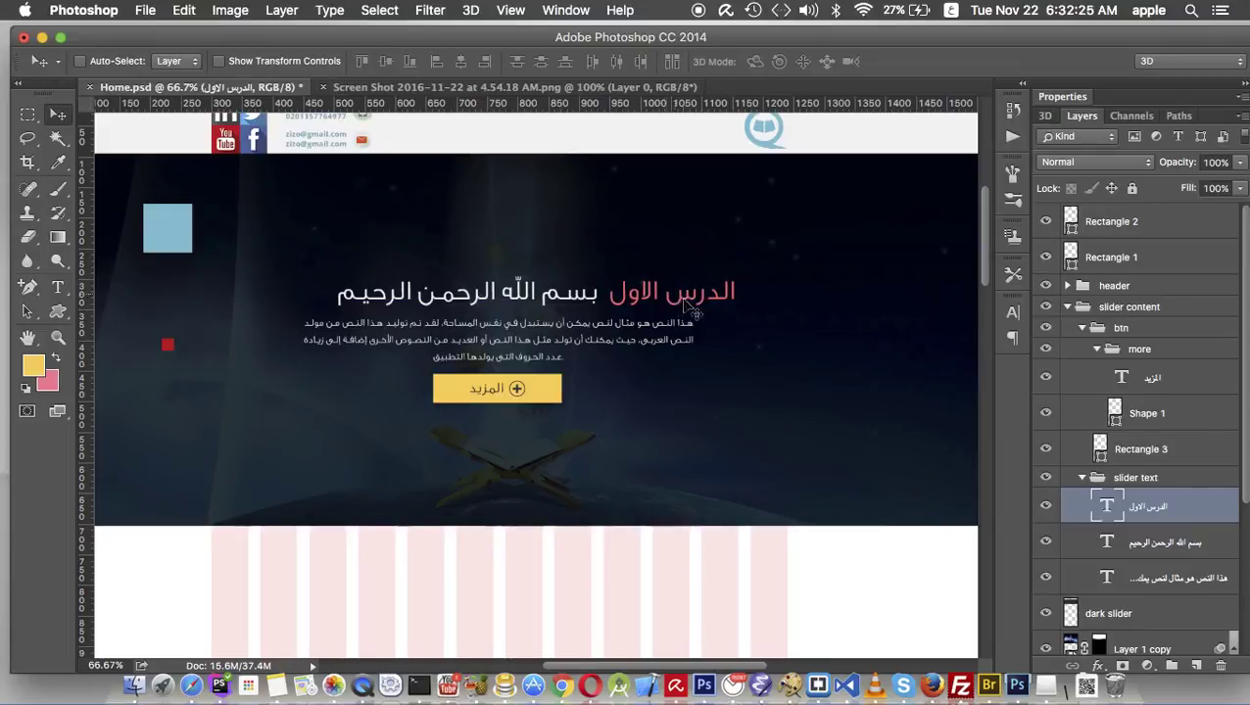
# Change الدرس الاول to Myriad Arabic Bold and nudge it slightly down and right
pyautogui.doubleClick(658, 305)
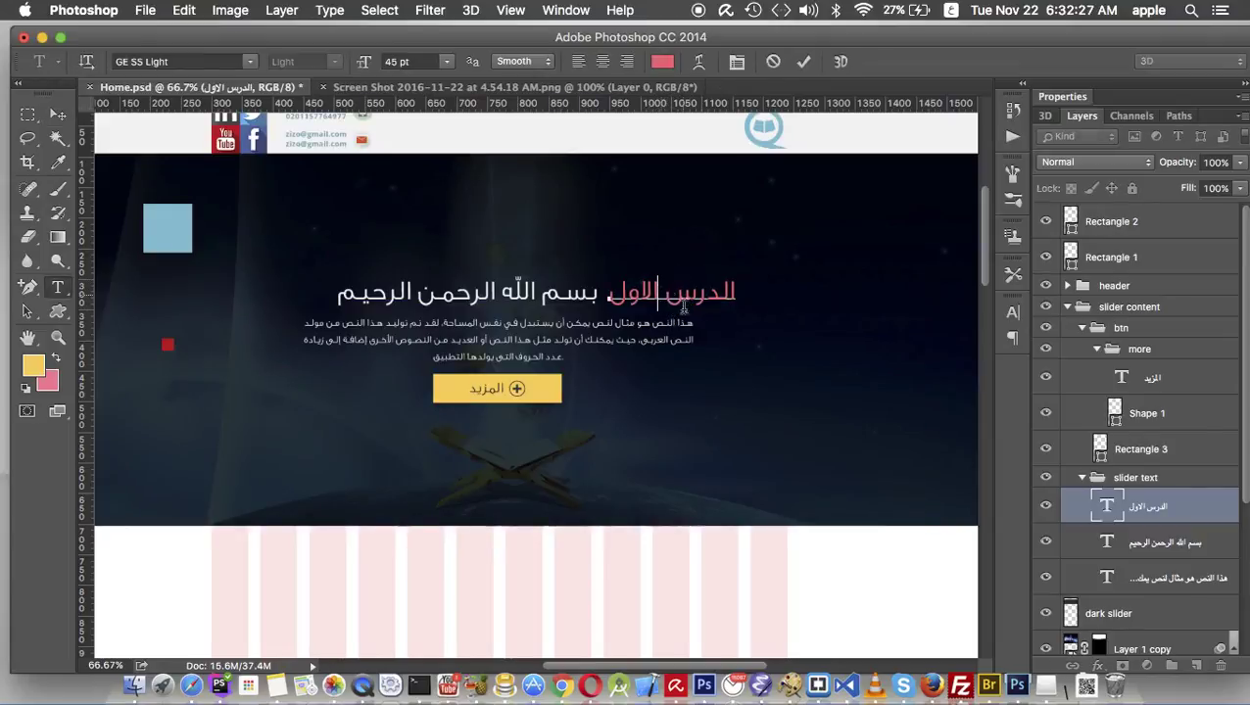
pyautogui.hotkey('ctrl', 'a')
pyautogui.click(245, 61)
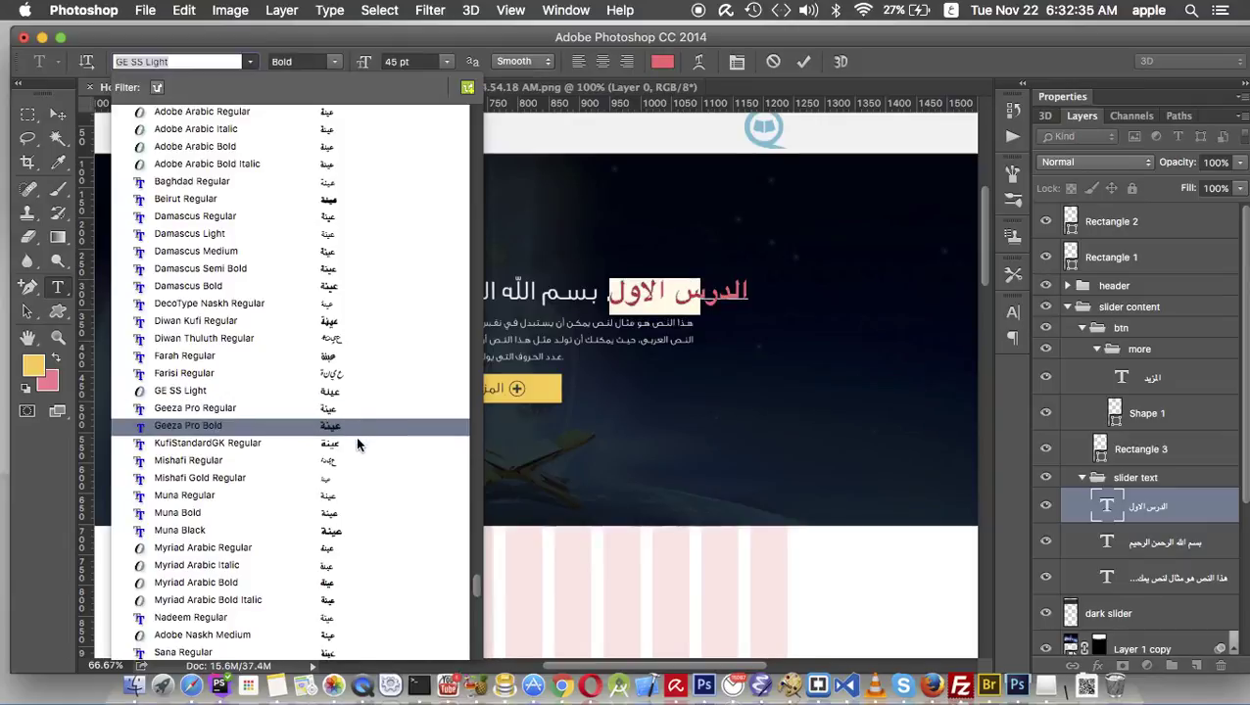
pyautogui.scroll(-2, 355, 439)
pyautogui.scroll(-3, 353, 446)
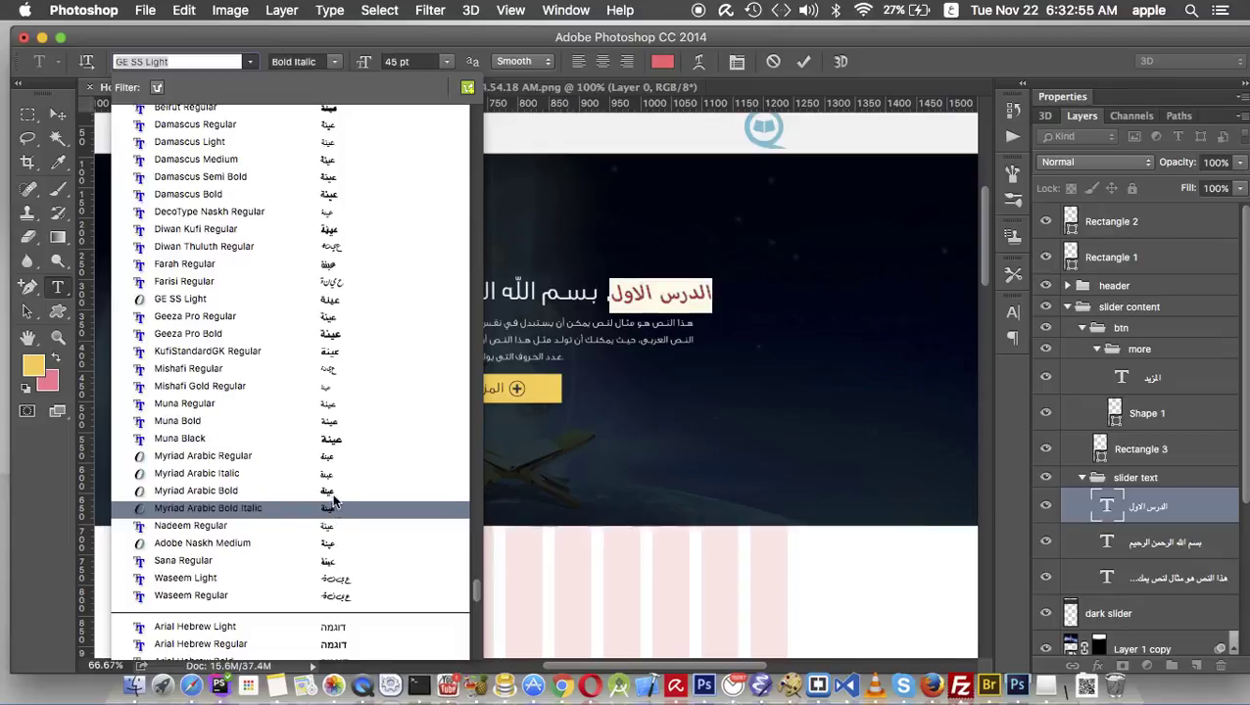
pyautogui.click(333, 493)
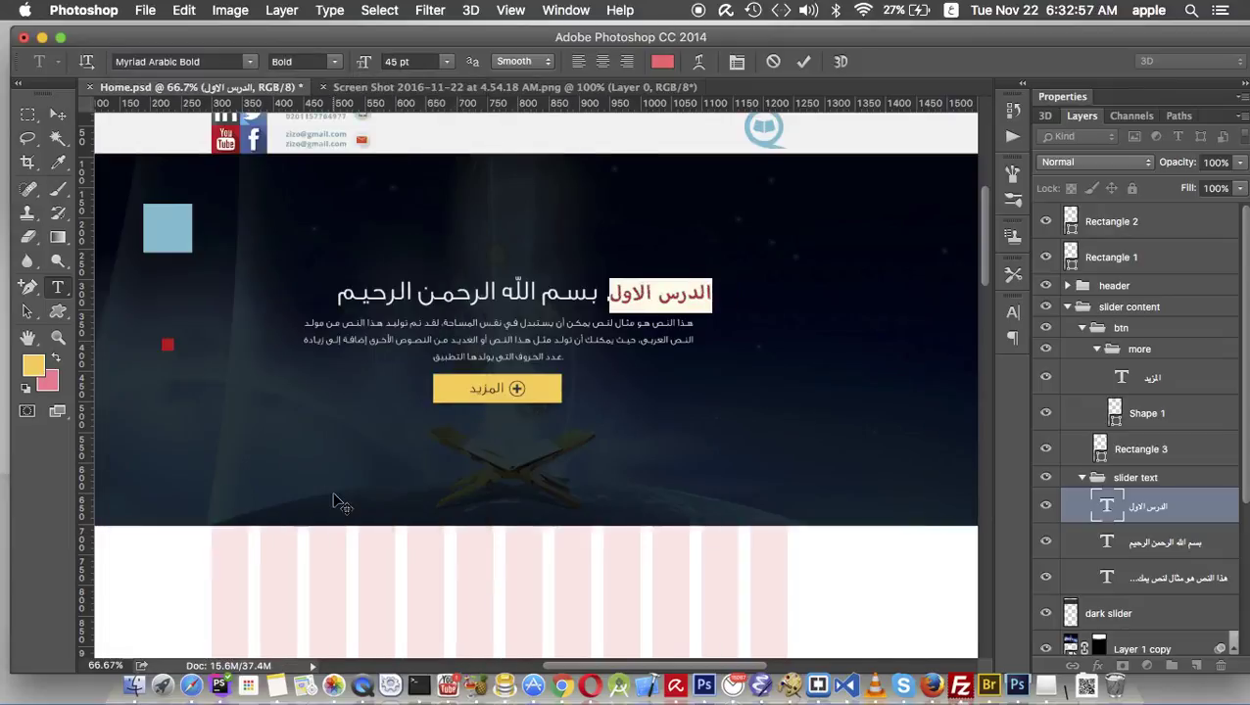
pyautogui.click(58, 115)
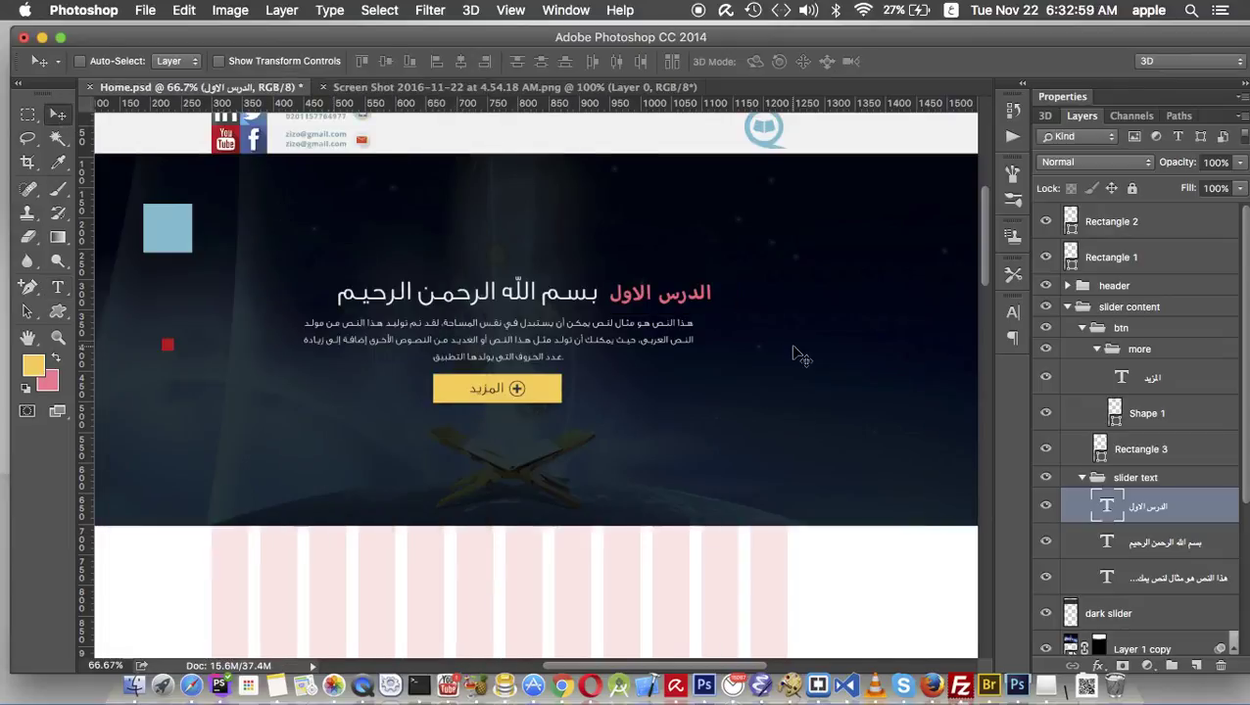
pyautogui.click(646, 293)
pyautogui.moveTo(650, 300); pyautogui.dragTo(656, 301)
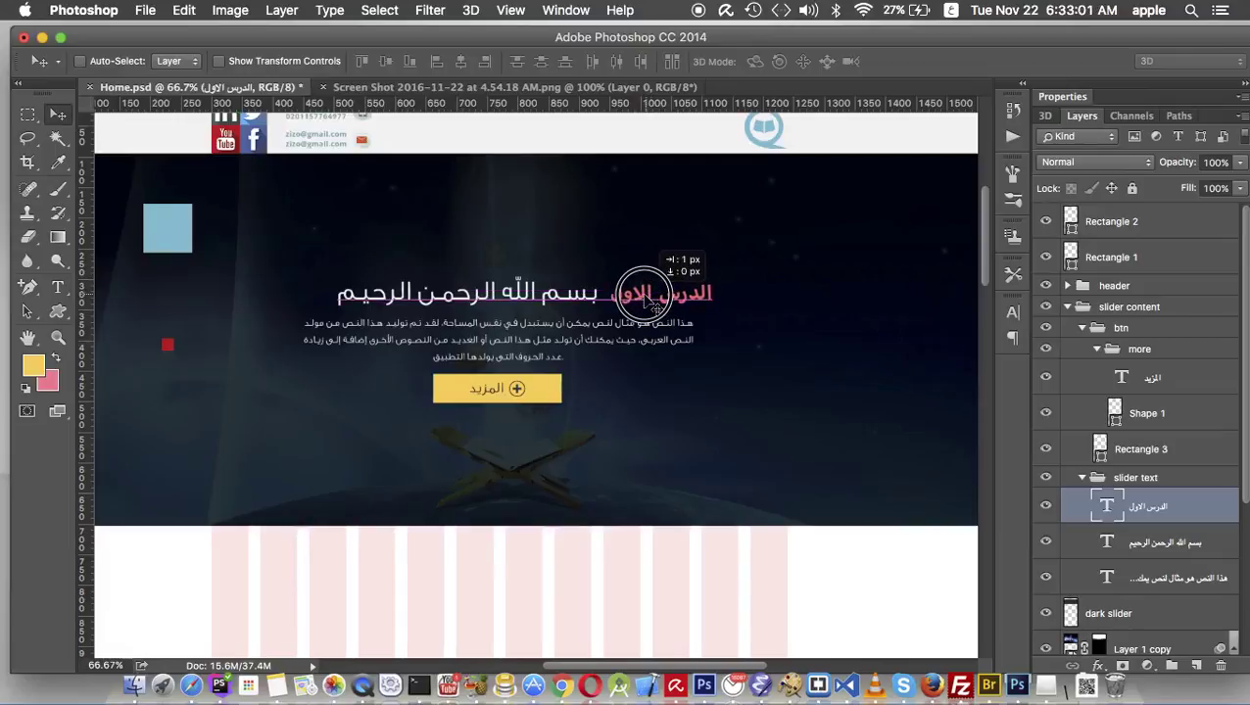
pyautogui.doubleClick(662, 302)
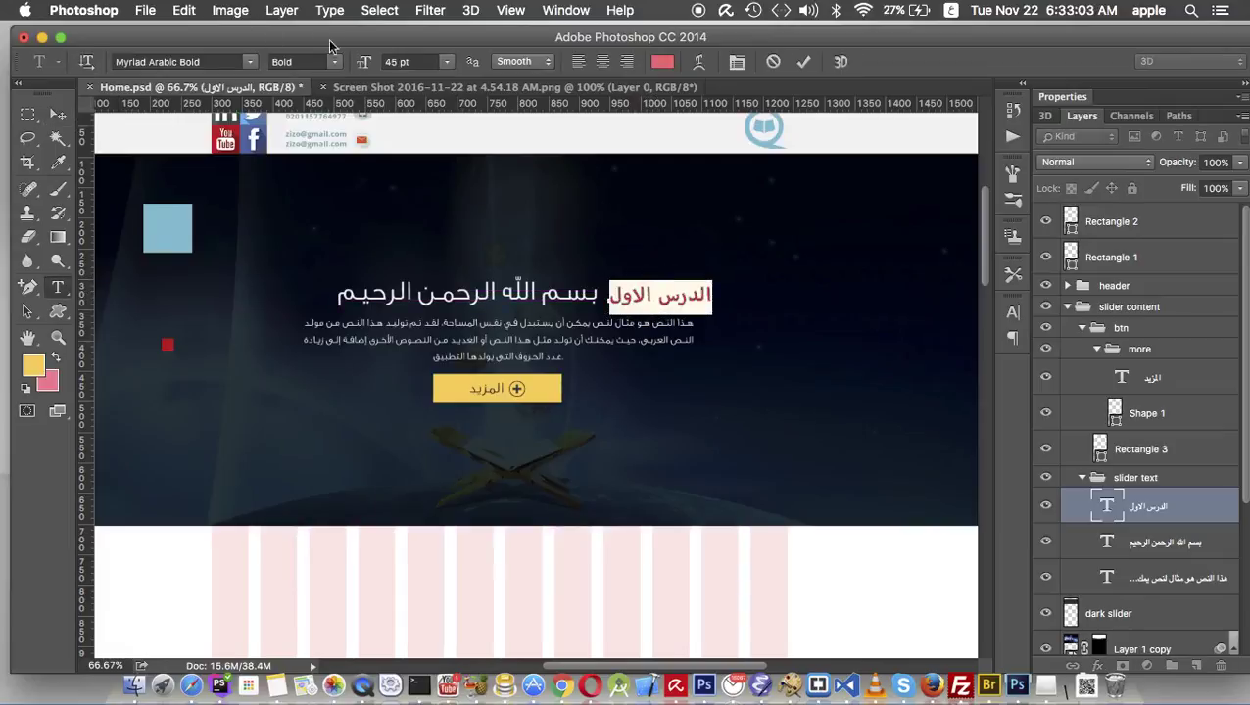
# Set the الدرس الاول text size to 50 pt
pyautogui.click(447, 63)
pyautogui.click(393, 61)
pyautogui.write('1')
pyautogui.press('Return')
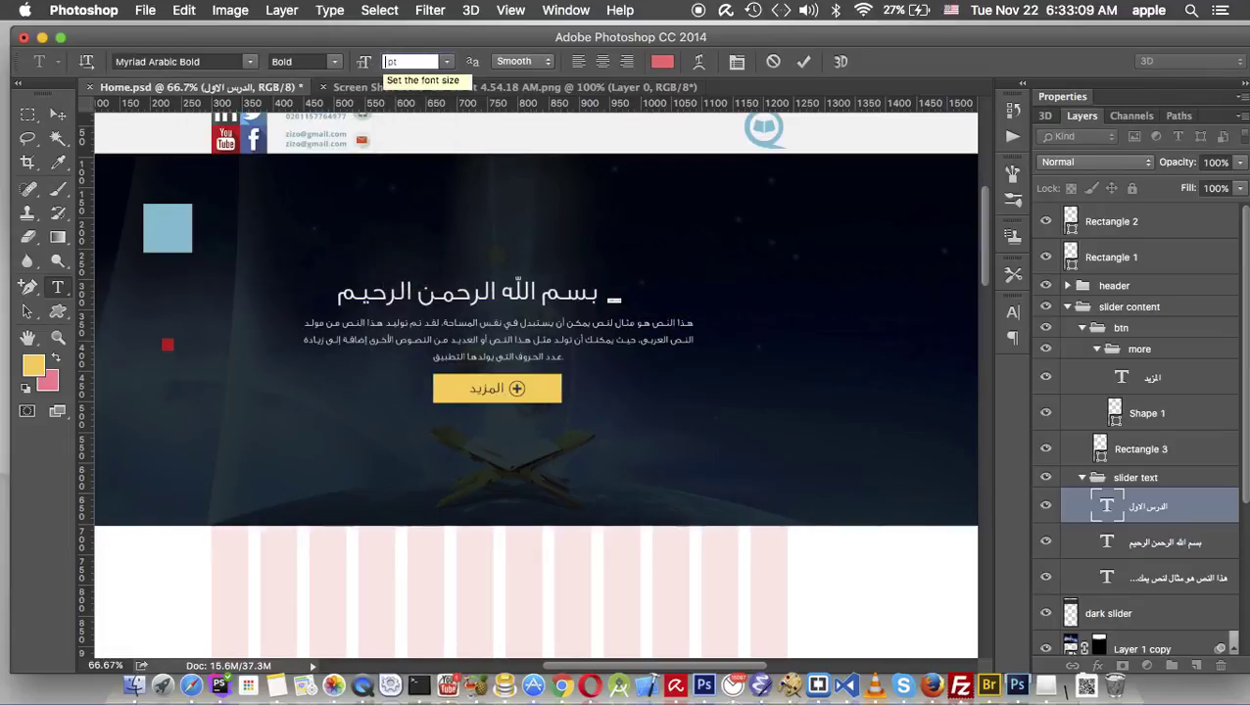
pyautogui.write('50')
pyautogui.press('Return')
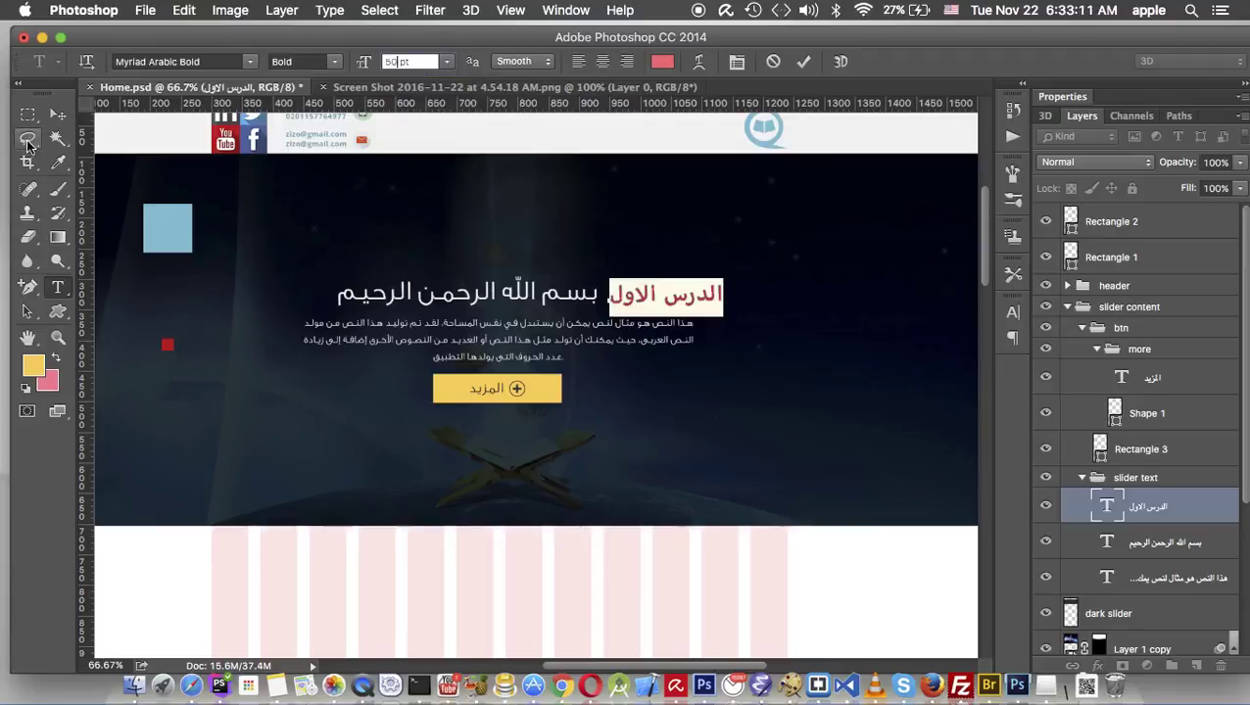
# Group both heading layers as 'title' and centre it with the paragraph text
pyautogui.click(60, 116)
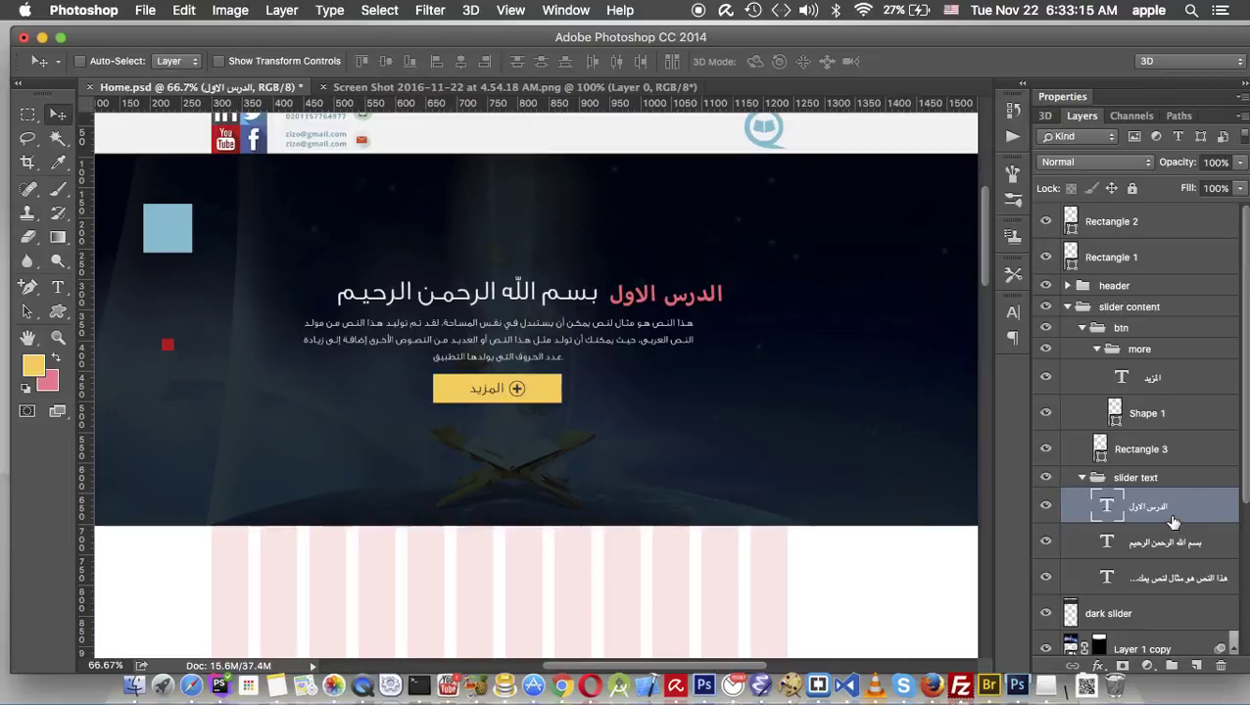
pyautogui.keyDown('shift'); pyautogui.click(1174, 547); pyautogui.keyUp('shift')
pyautogui.hotkey('ctrl', 'g')
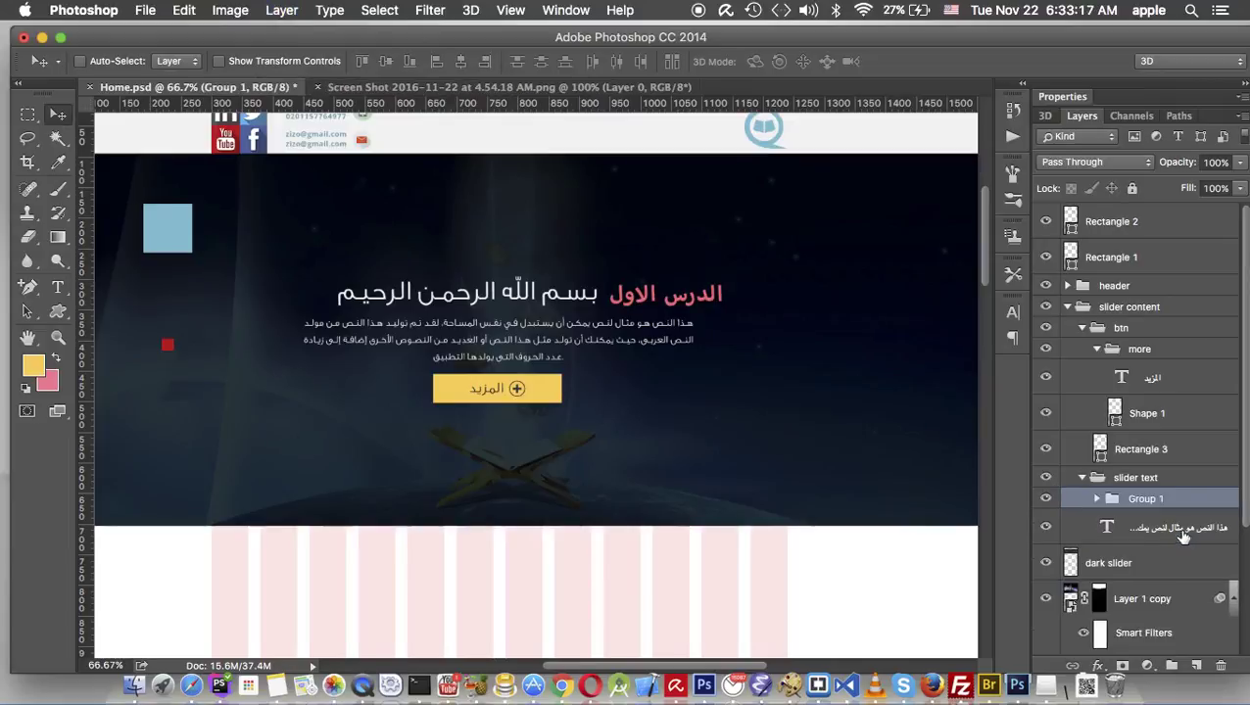
pyautogui.doubleClick(1140, 500)
pyautogui.write('title')
pyautogui.press('Return')
pyautogui.keyDown('shift'); pyautogui.click(1192, 529); pyautogui.keyUp('shift')
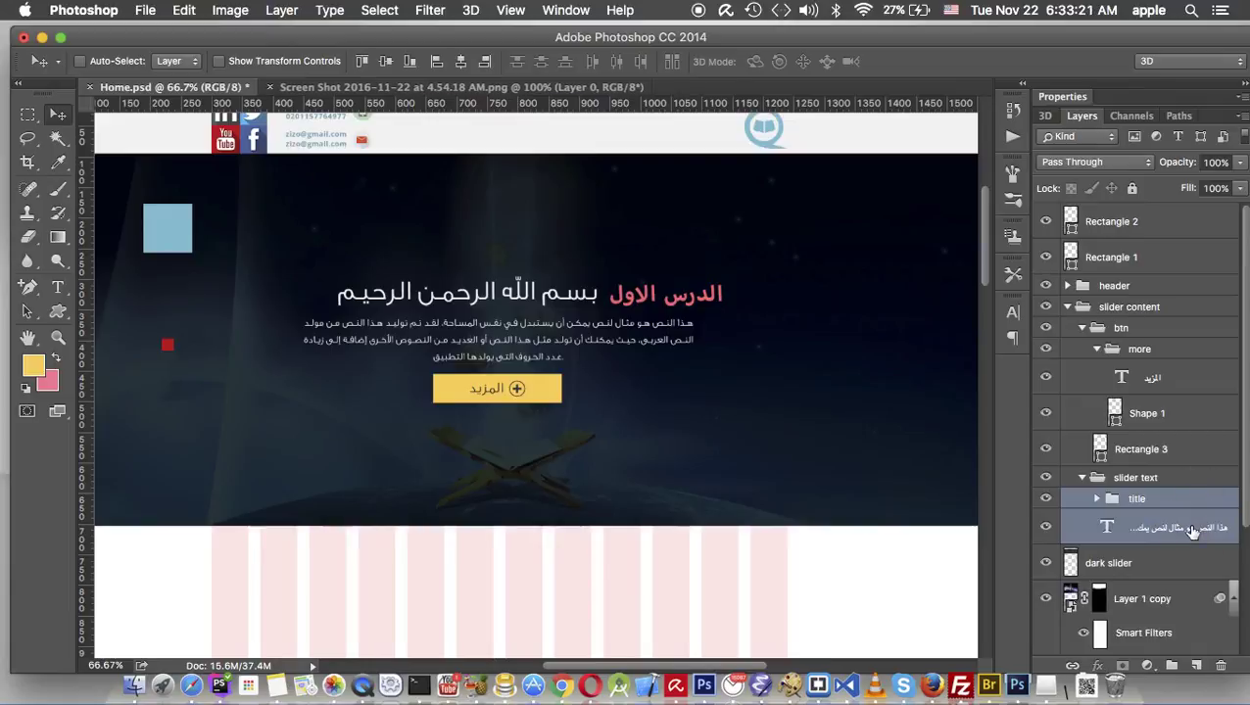
pyautogui.click(461, 60)
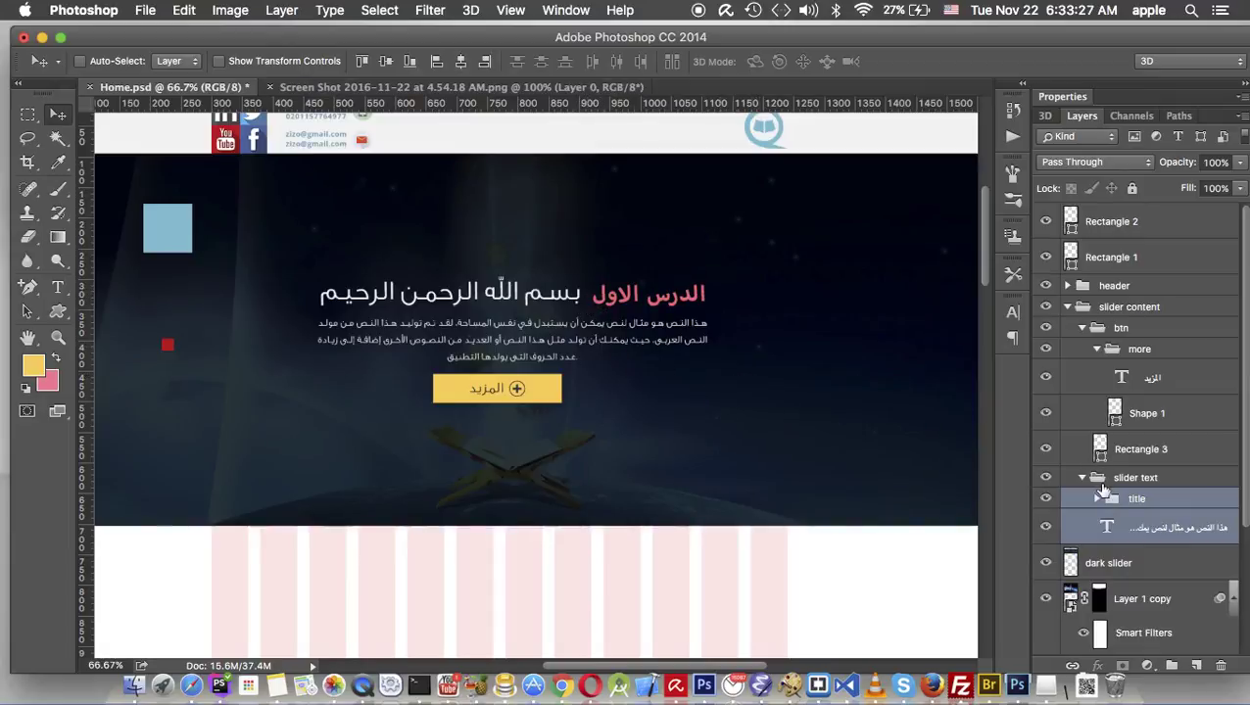
# Centre the btn group horizontally with the slider text group
pyautogui.click(1082, 479)
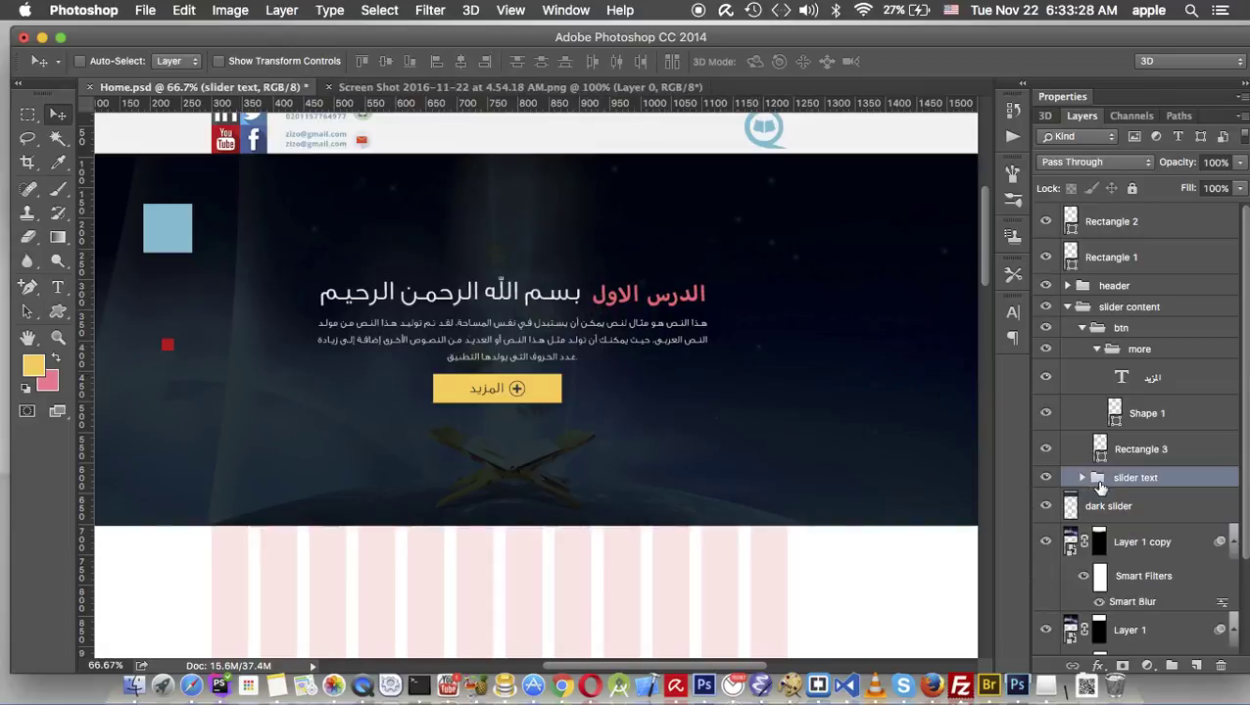
pyautogui.click(1082, 329)
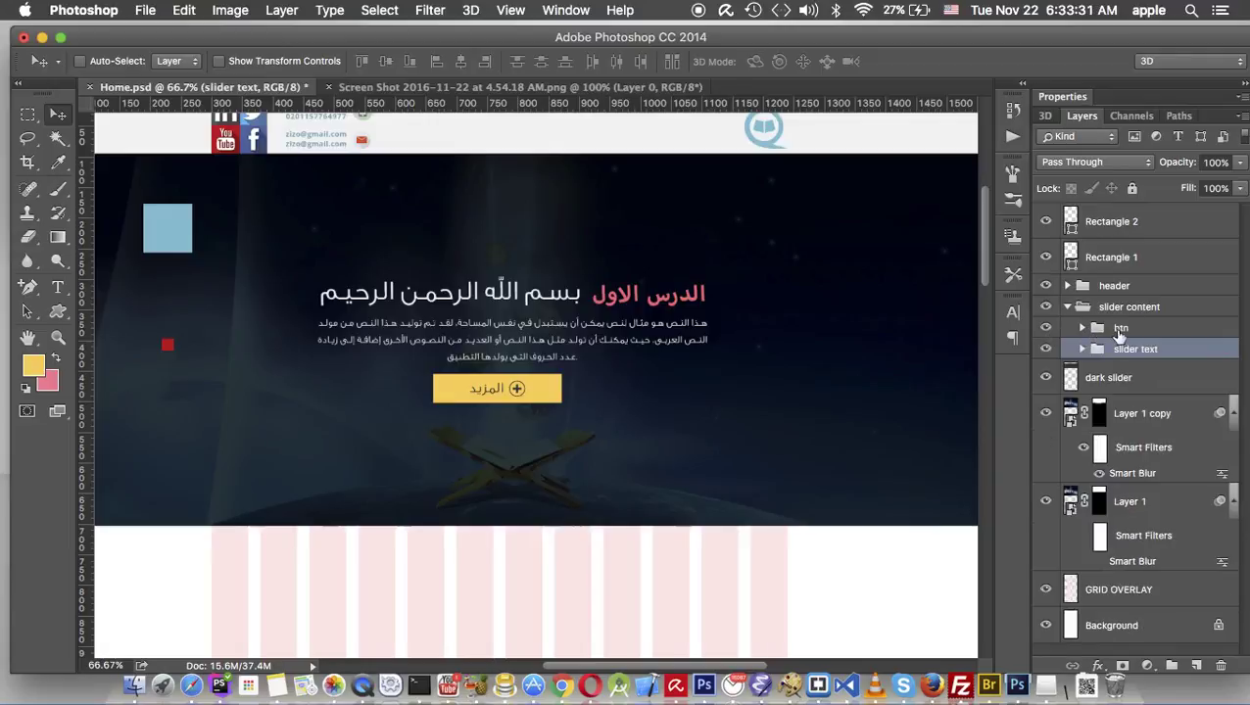
pyautogui.keyDown('shift'); pyautogui.click(1119, 333); pyautogui.keyUp('shift')
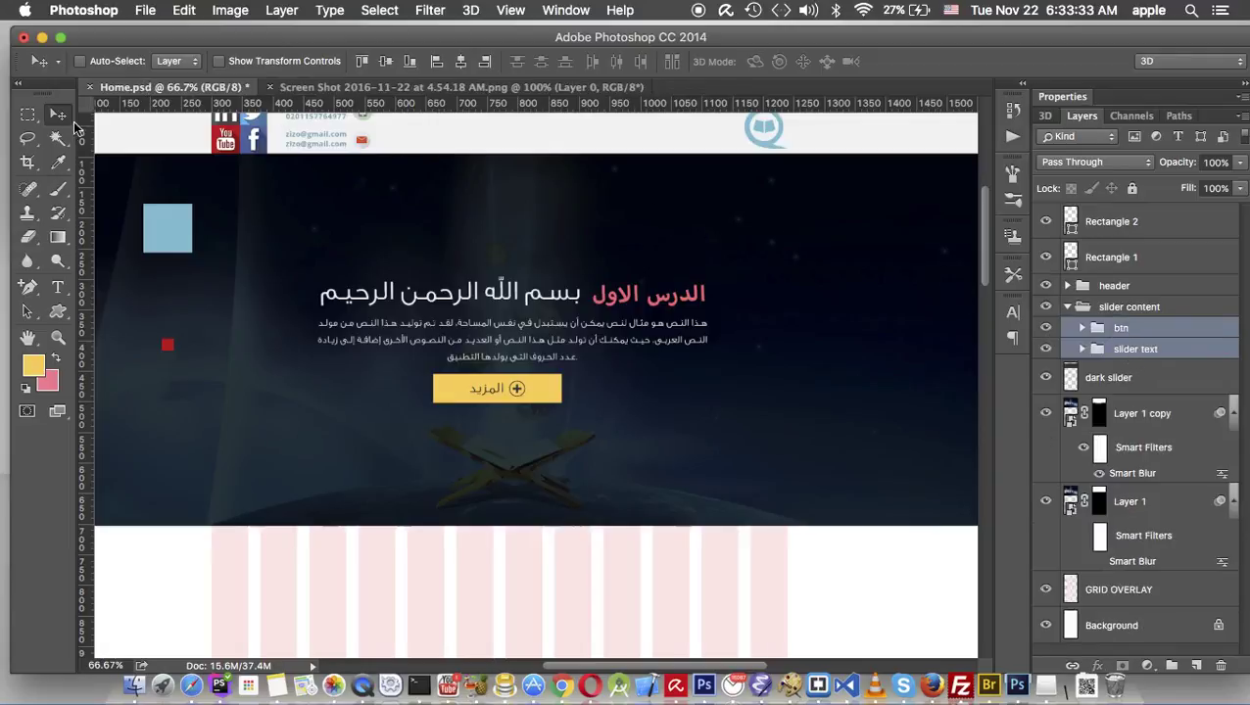
pyautogui.click(459, 61)
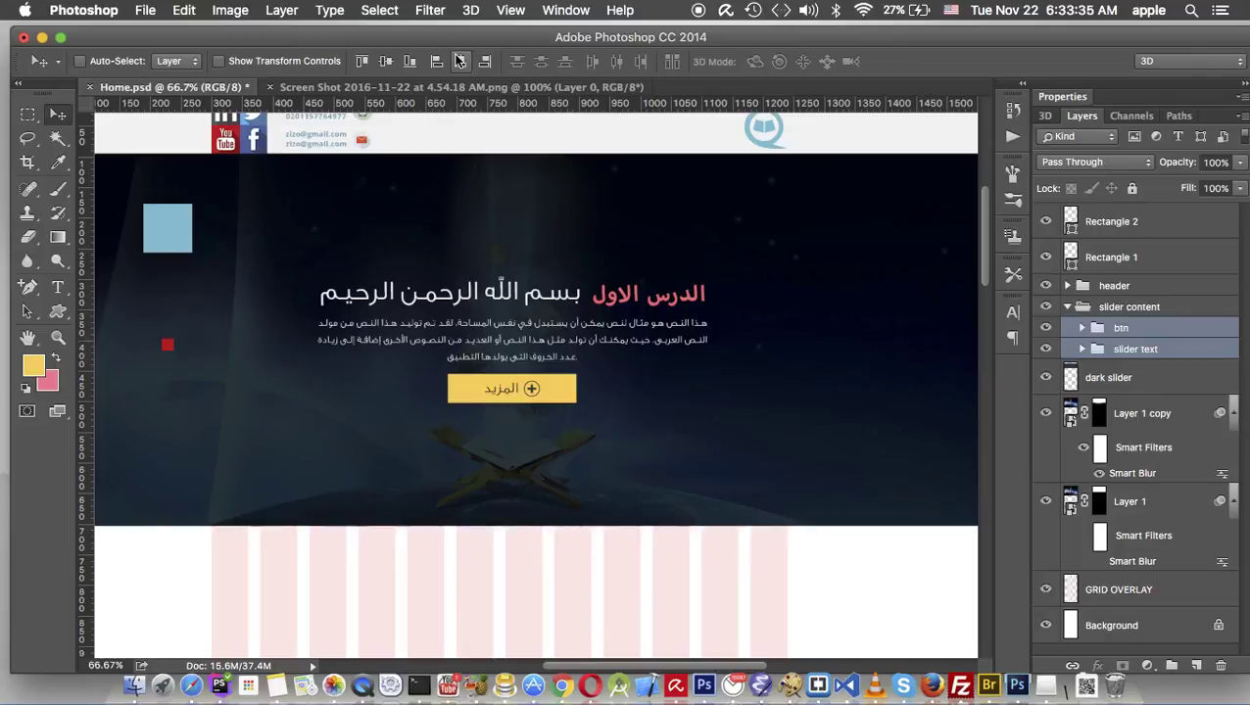
pyautogui.scroll(-1, 709, 286)
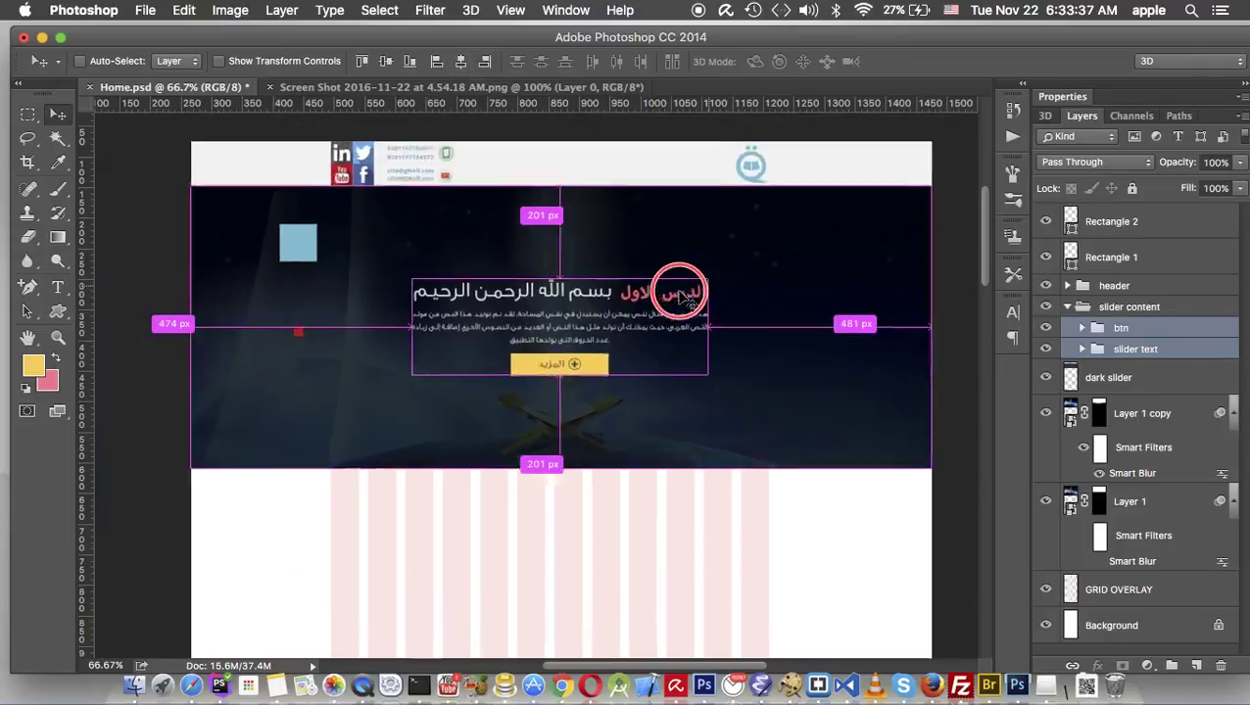
pyautogui.scroll(-1, 724, 293)
# Shift the slider content group slightly left against the guides, then zoom to 50%
pyautogui.hotkey('ctrl', ';')
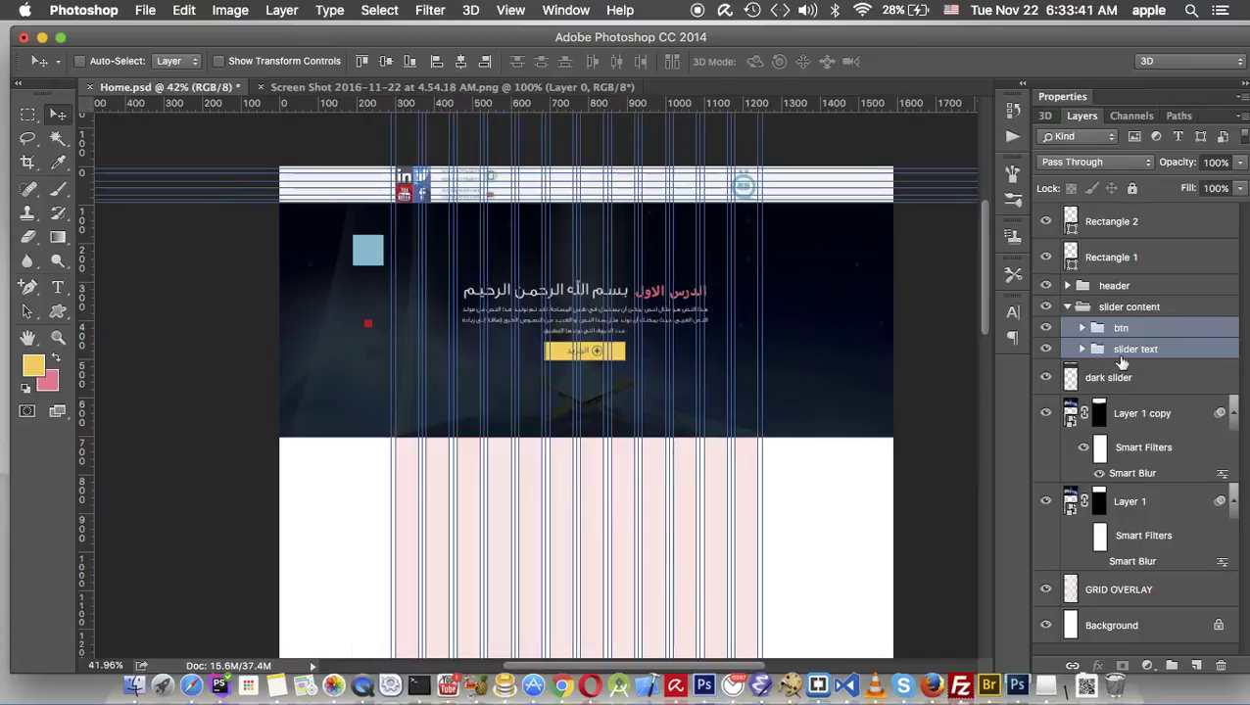
pyautogui.click(1068, 308)
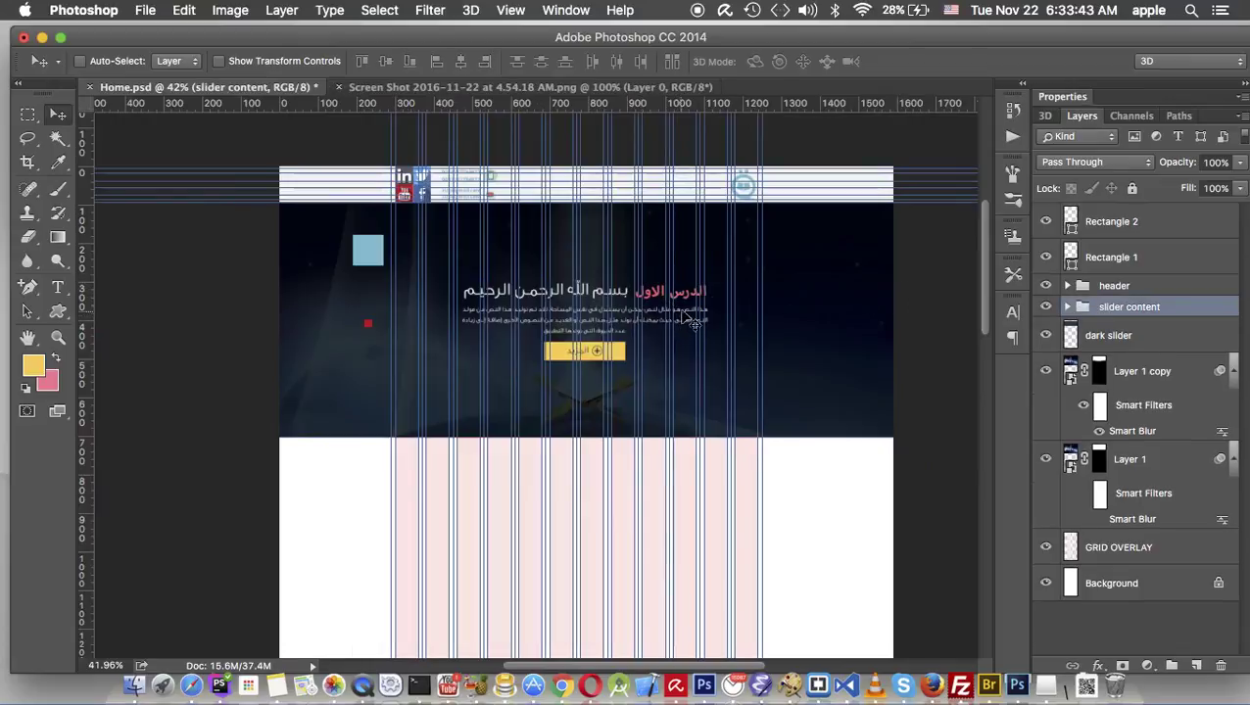
pyautogui.moveTo(685, 316); pyautogui.dragTo(678, 316)
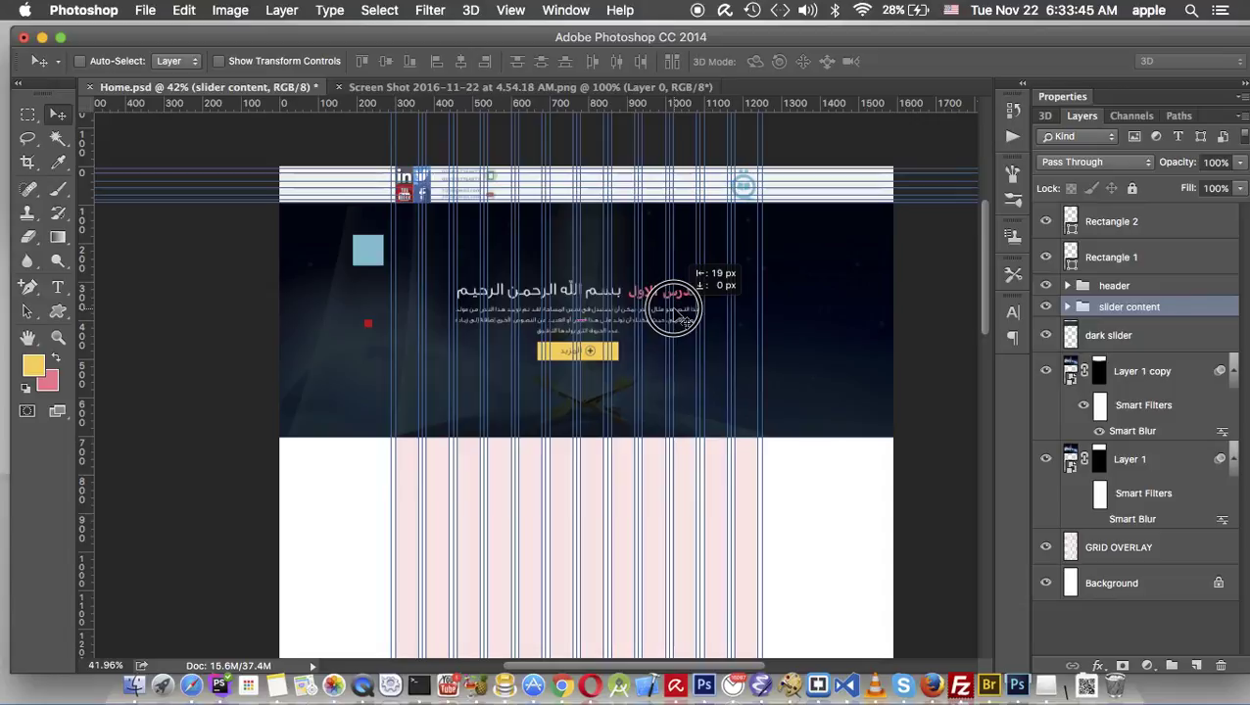
pyautogui.moveTo(674, 309); pyautogui.dragTo(670, 294)
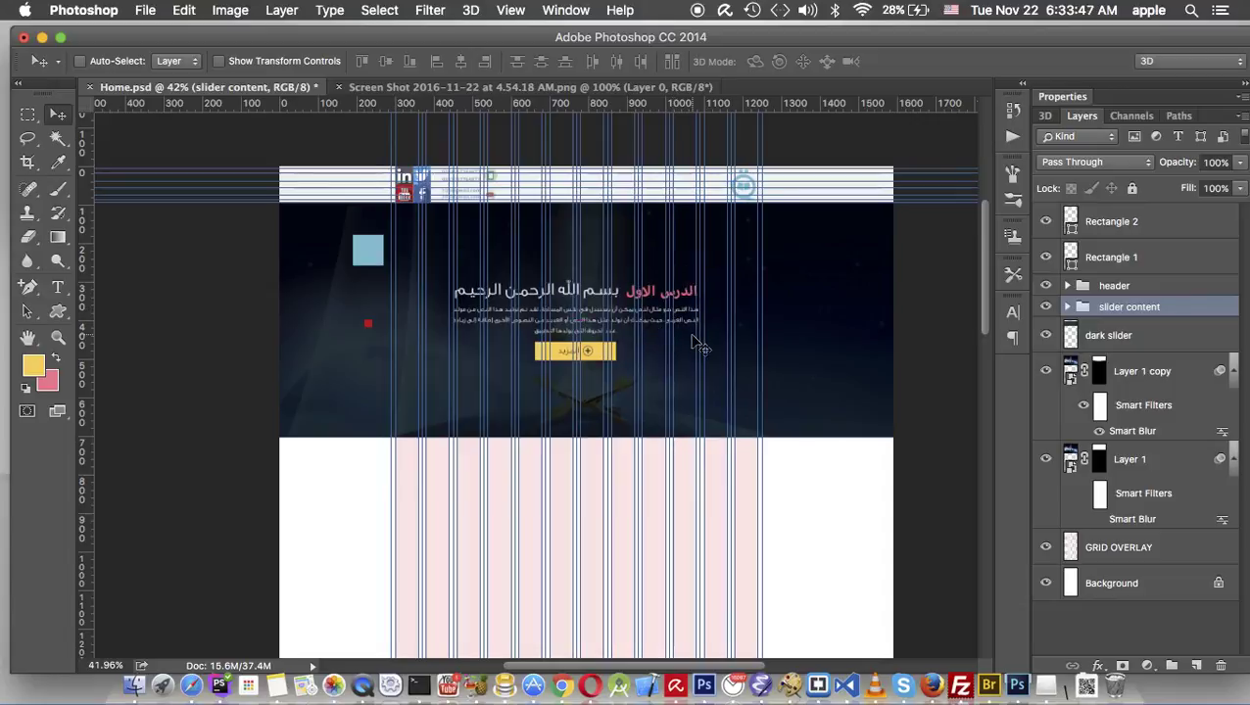
pyautogui.press('super+semicolon')
pyautogui.press('super+plus')
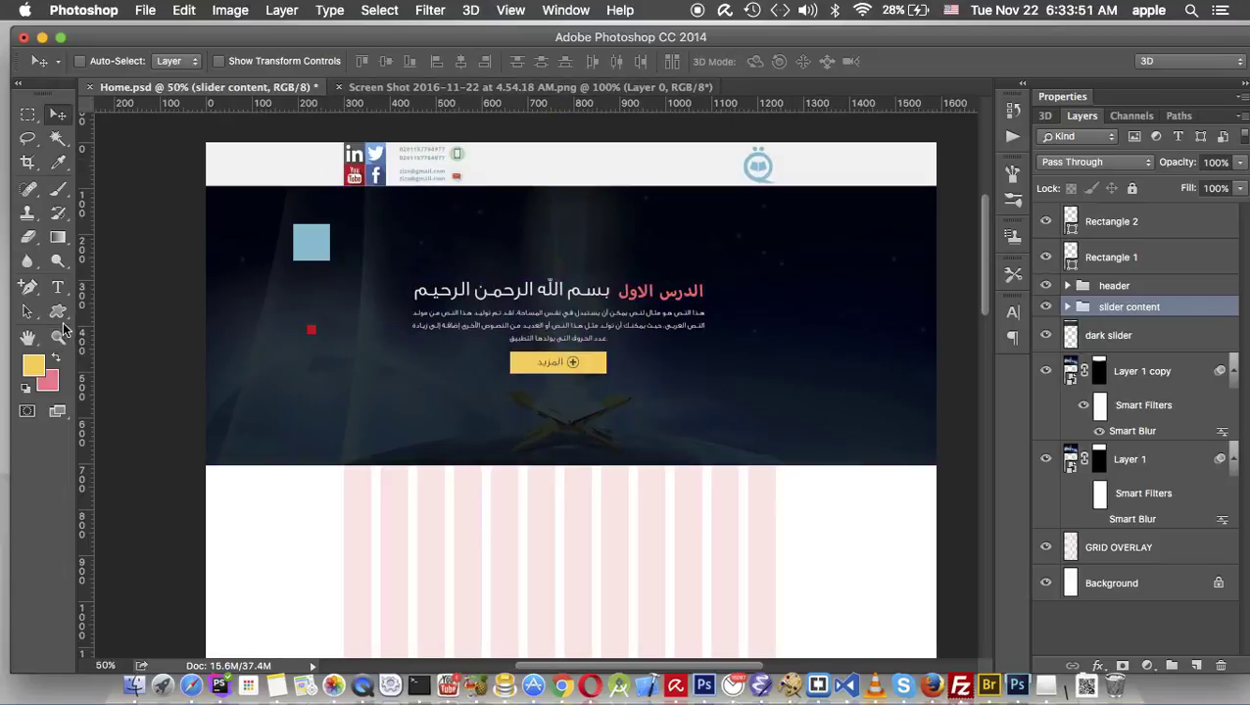
pyautogui.moveTo(63, 325); pyautogui.dragTo(136, 395)
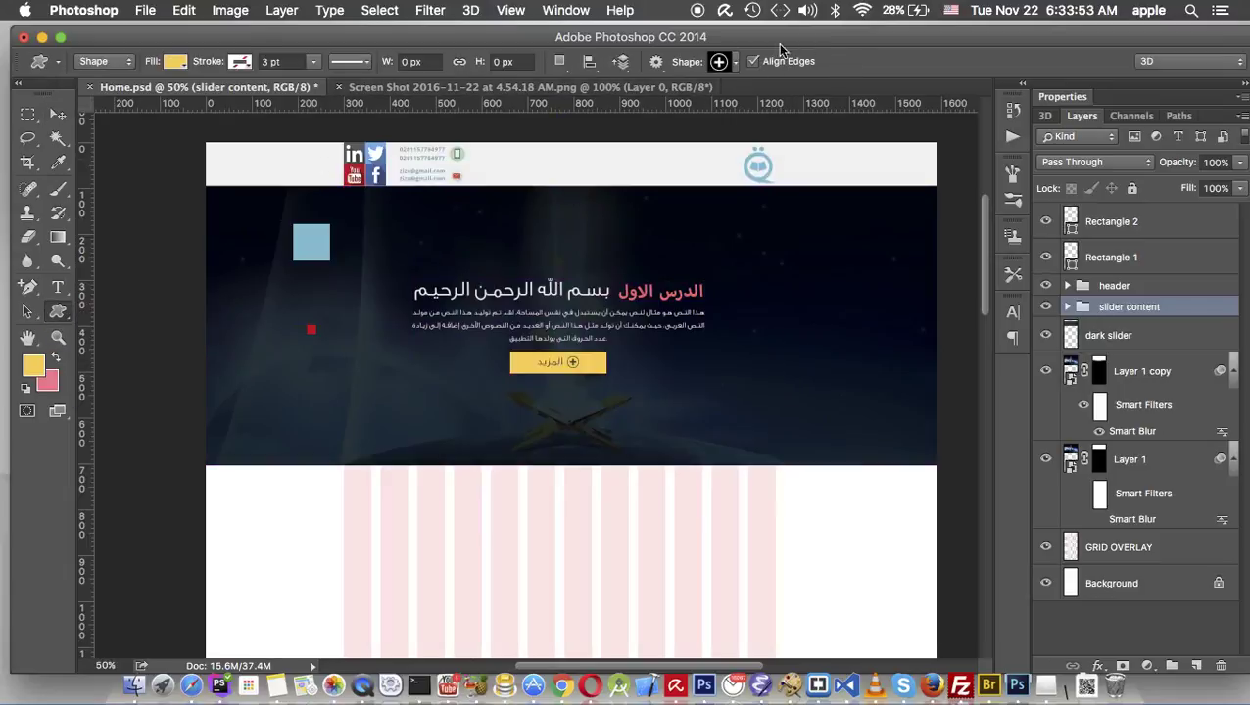
# Draw a yellow arrow custom shape right of the slider text and zoom in on it
pyautogui.click(735, 61)
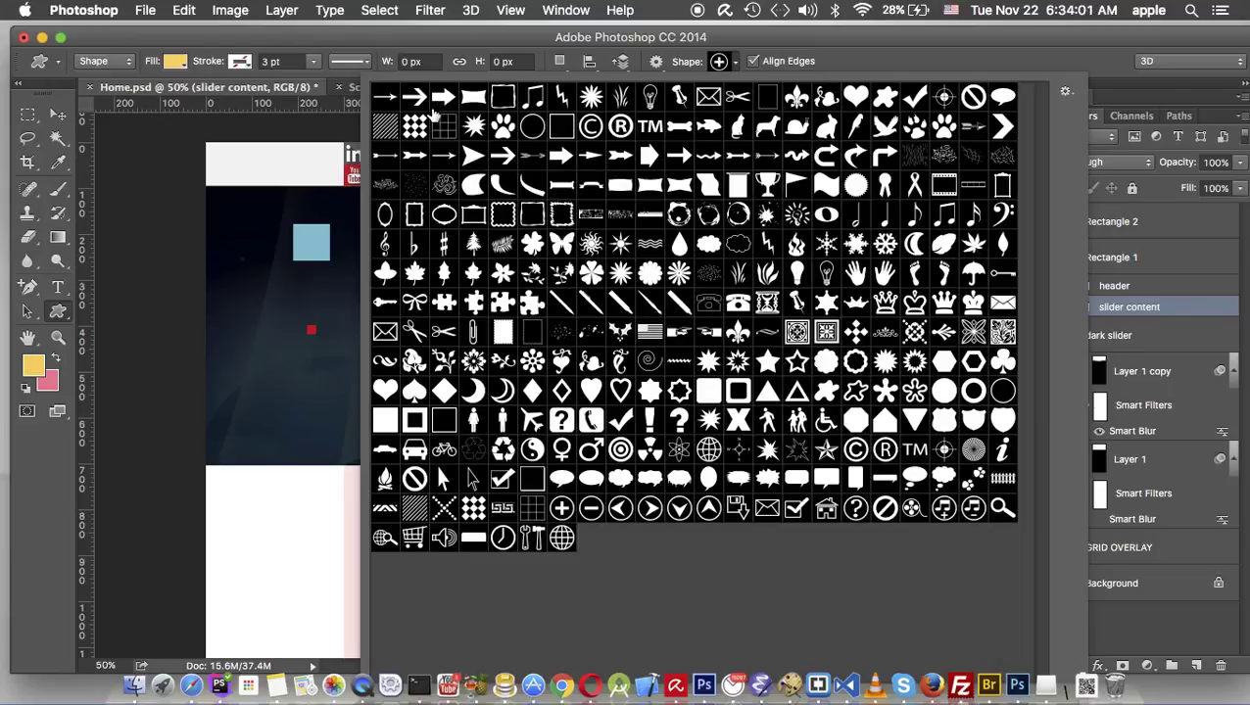
pyautogui.click(471, 156)
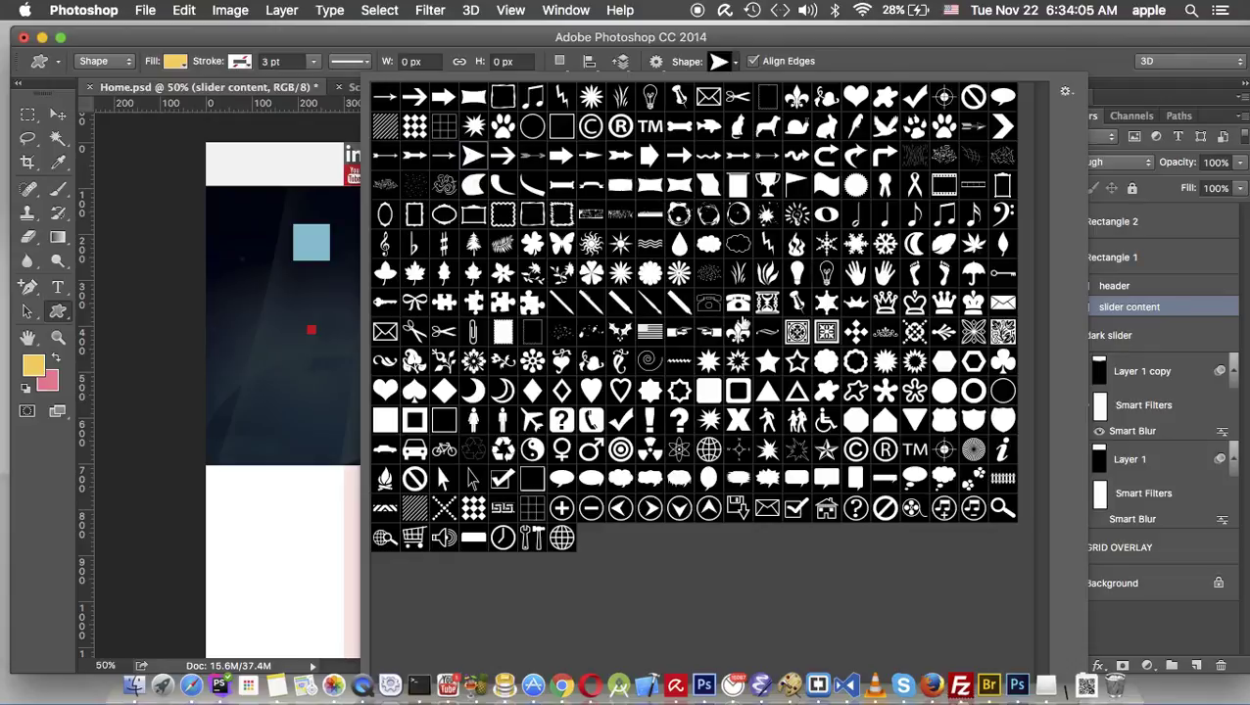
pyautogui.click(311, 131)
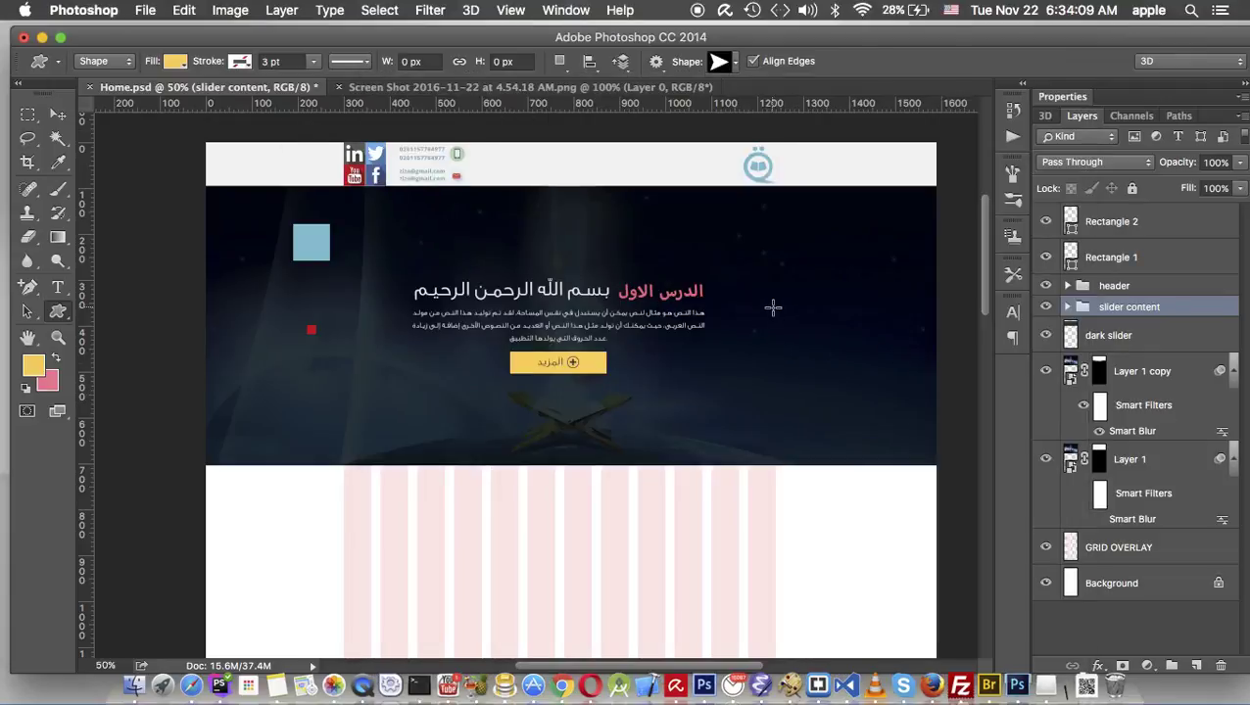
pyautogui.moveTo(772, 308); pyautogui.dragTo(747, 329)
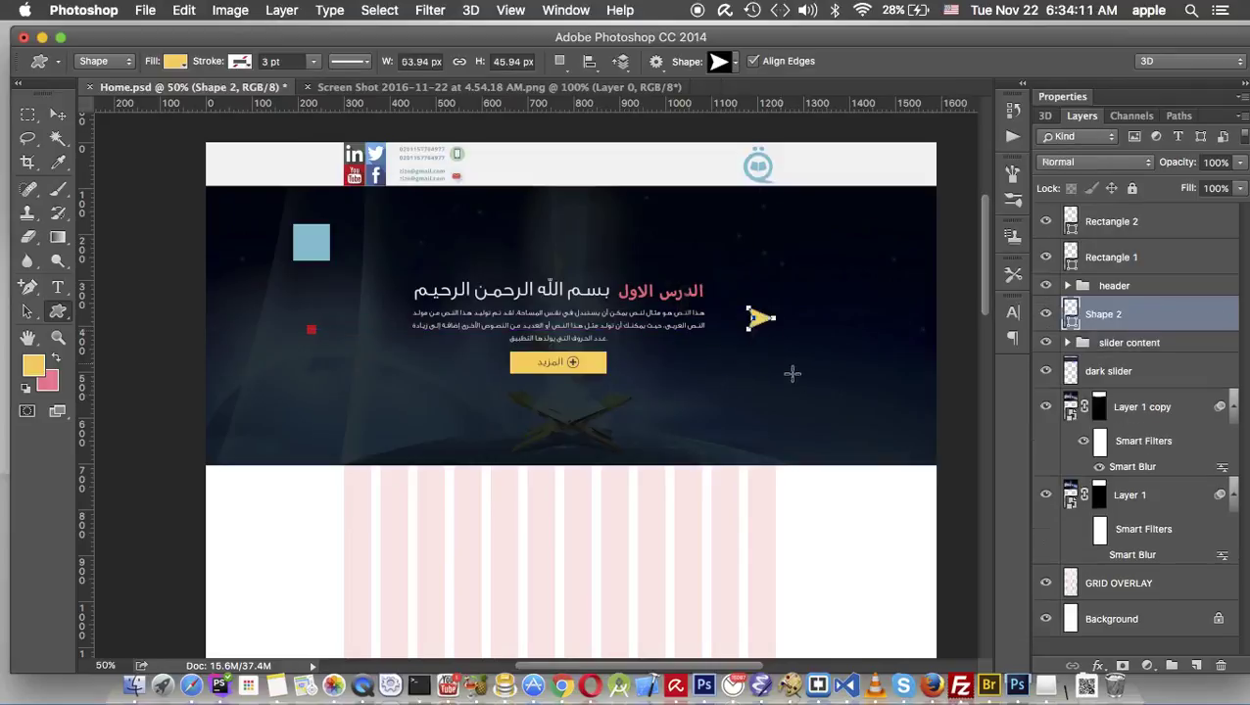
pyautogui.click(785, 330)
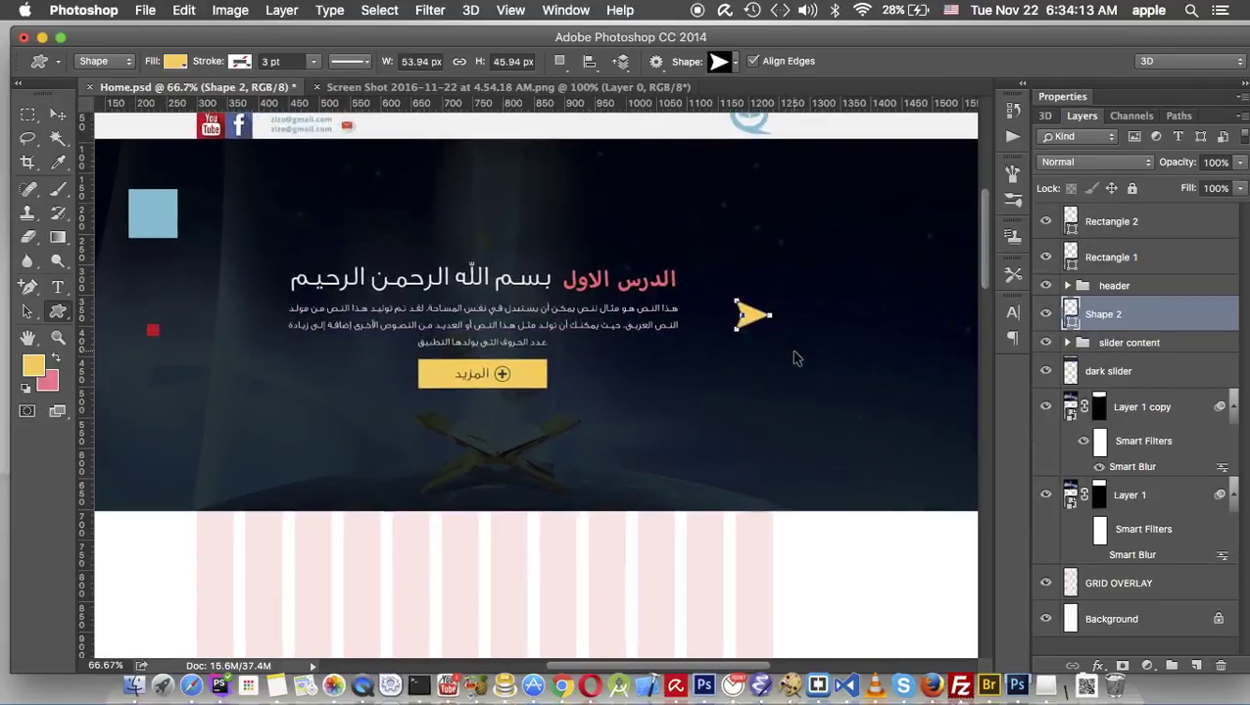
pyautogui.hotkey('ctrl', "'")
pyautogui.hotkey('ctrl', "'")
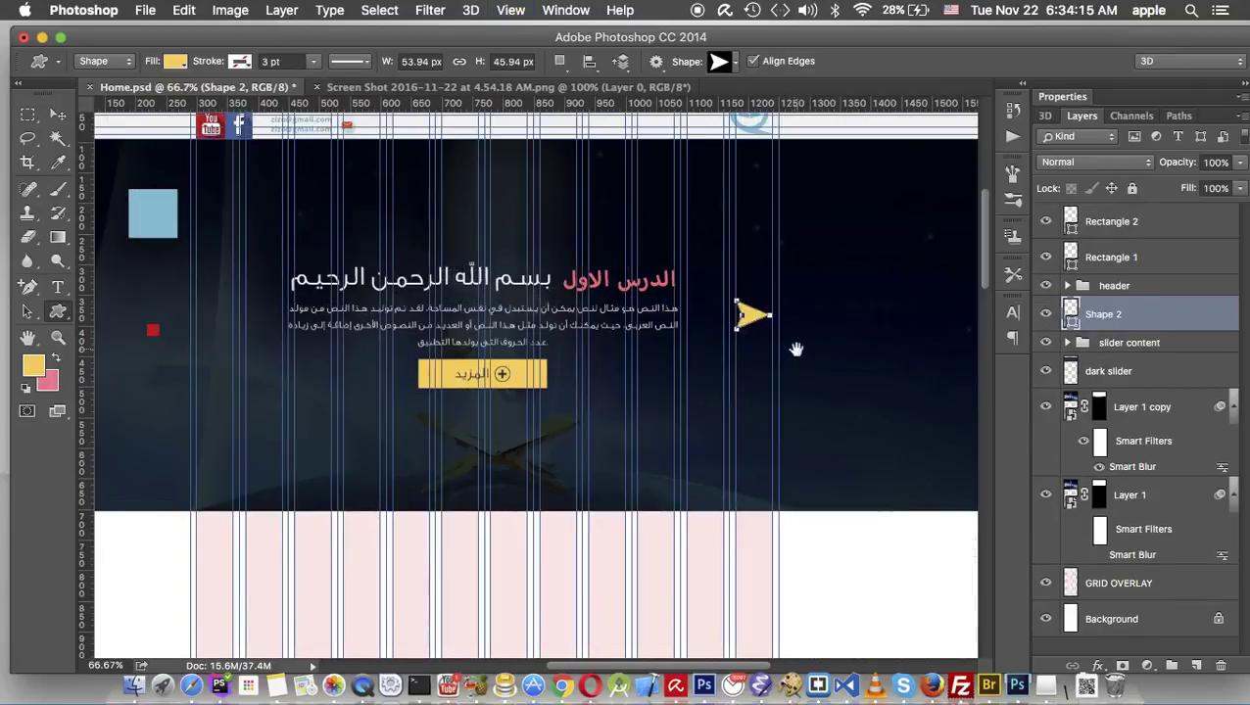
pyautogui.click(781, 313)
pyautogui.click(730, 327)
pyautogui.click(729, 327)
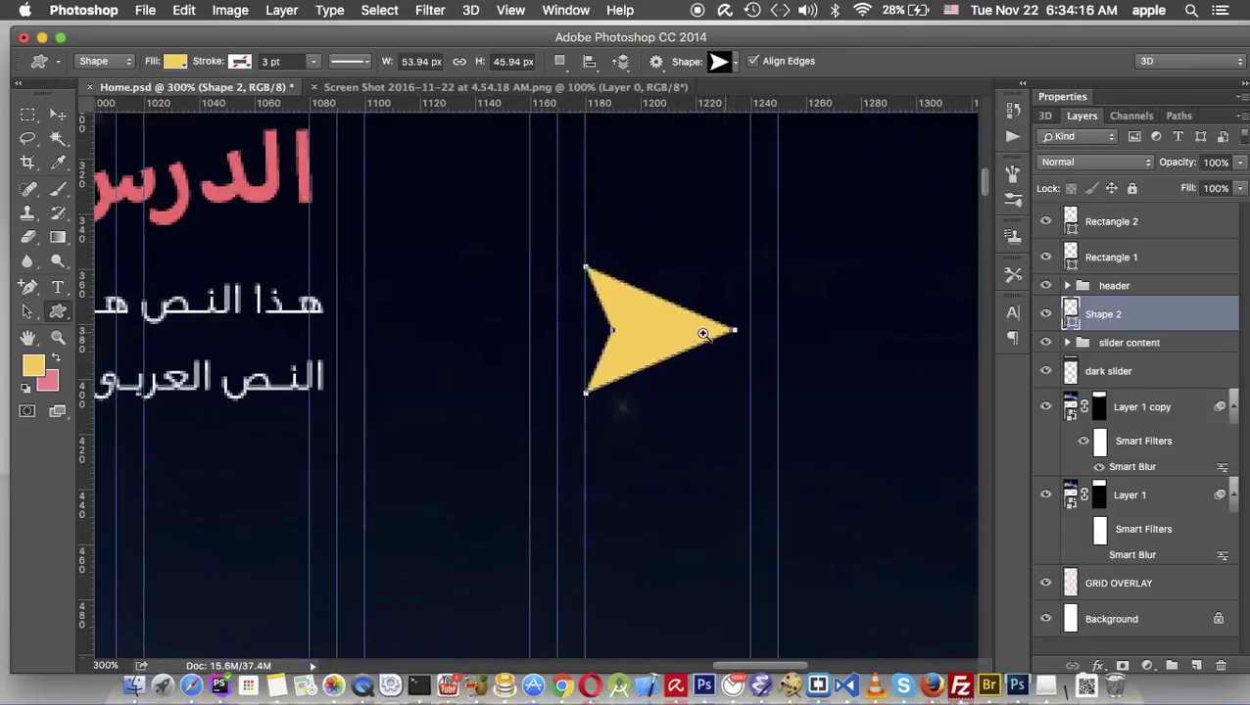
# Move the arrow about 42 px right and drag its anchor points into a slim chevron
pyautogui.press('a')
pyautogui.click(625, 331)
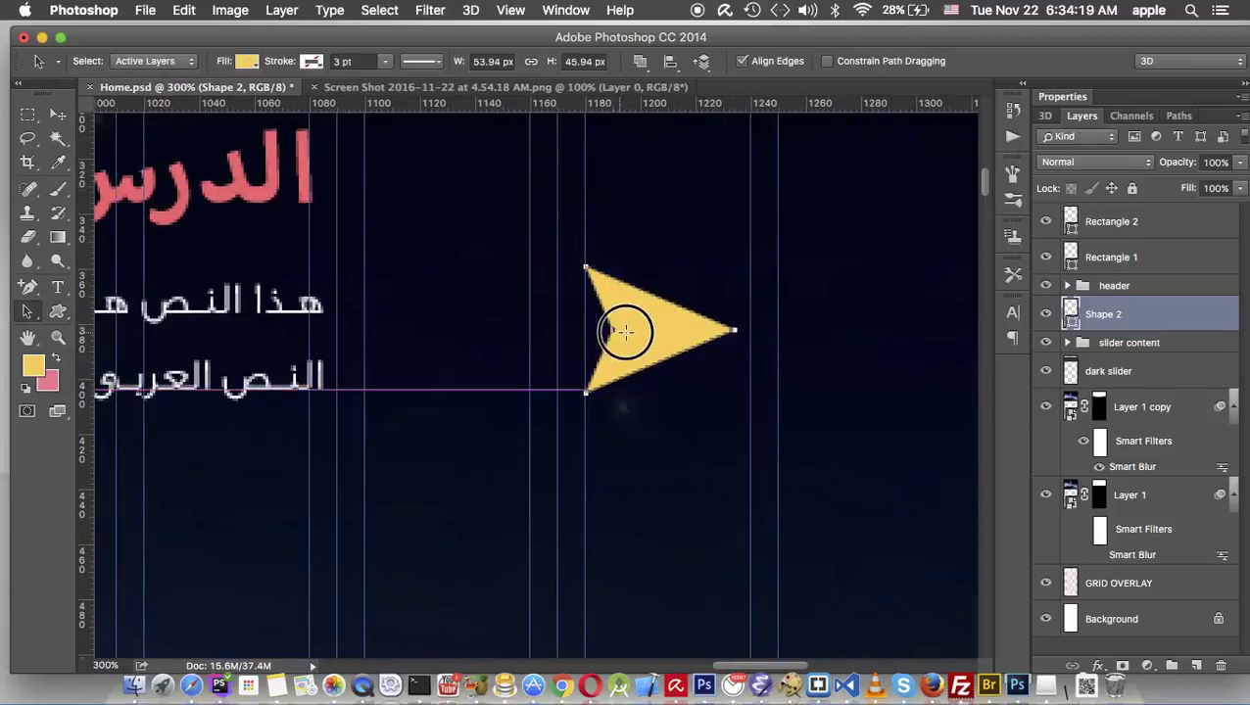
pyautogui.moveTo(625, 331); pyautogui.dragTo(656, 329)
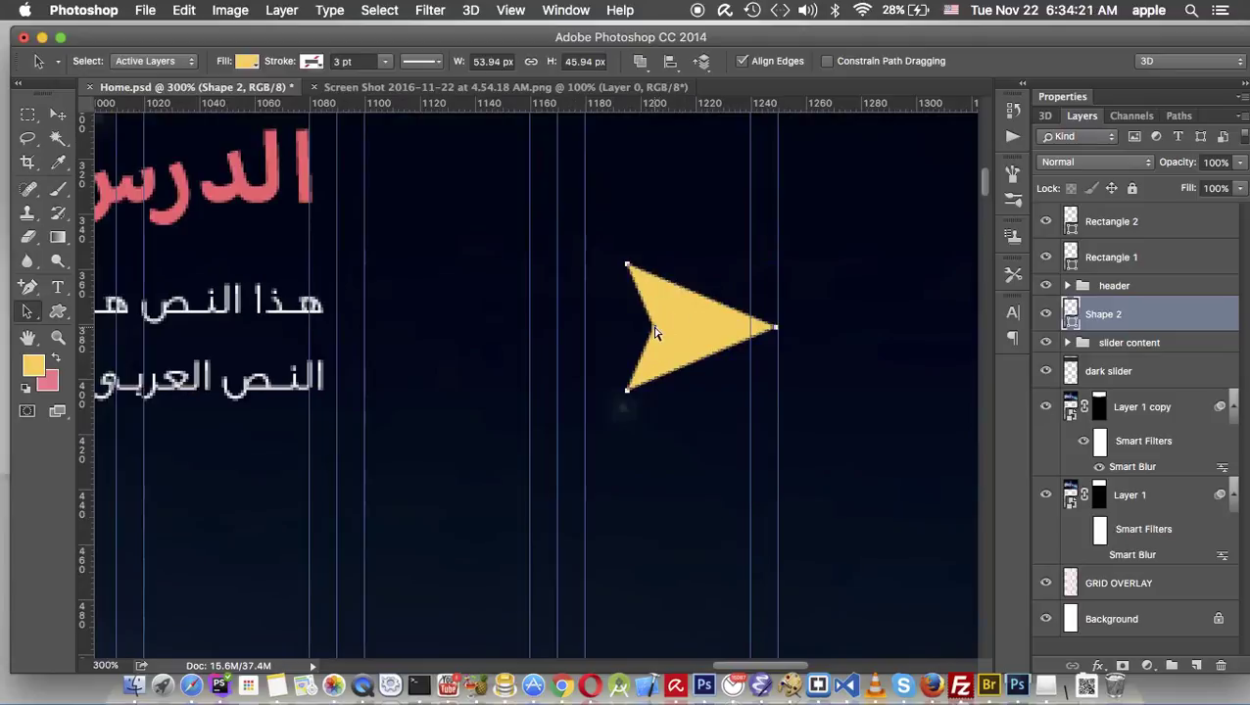
pyautogui.click(654, 328)
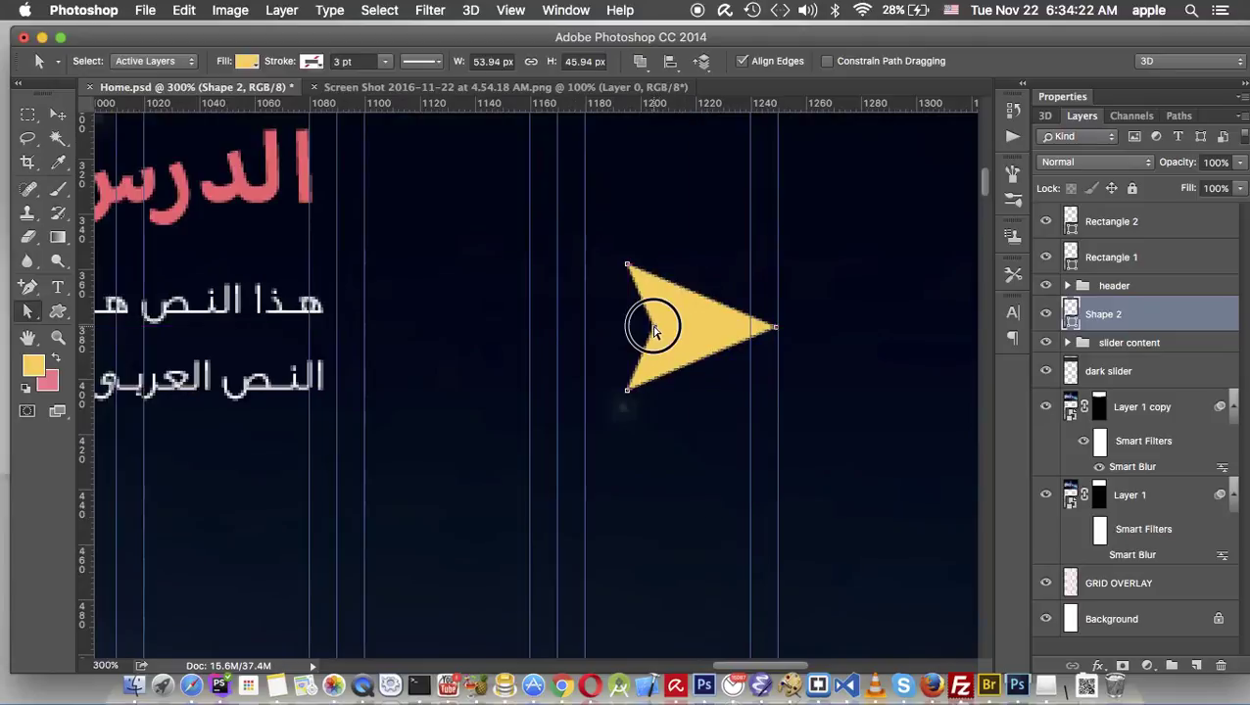
pyautogui.click(749, 333)
pyautogui.moveTo(748, 331); pyautogui.dragTo(750, 329)
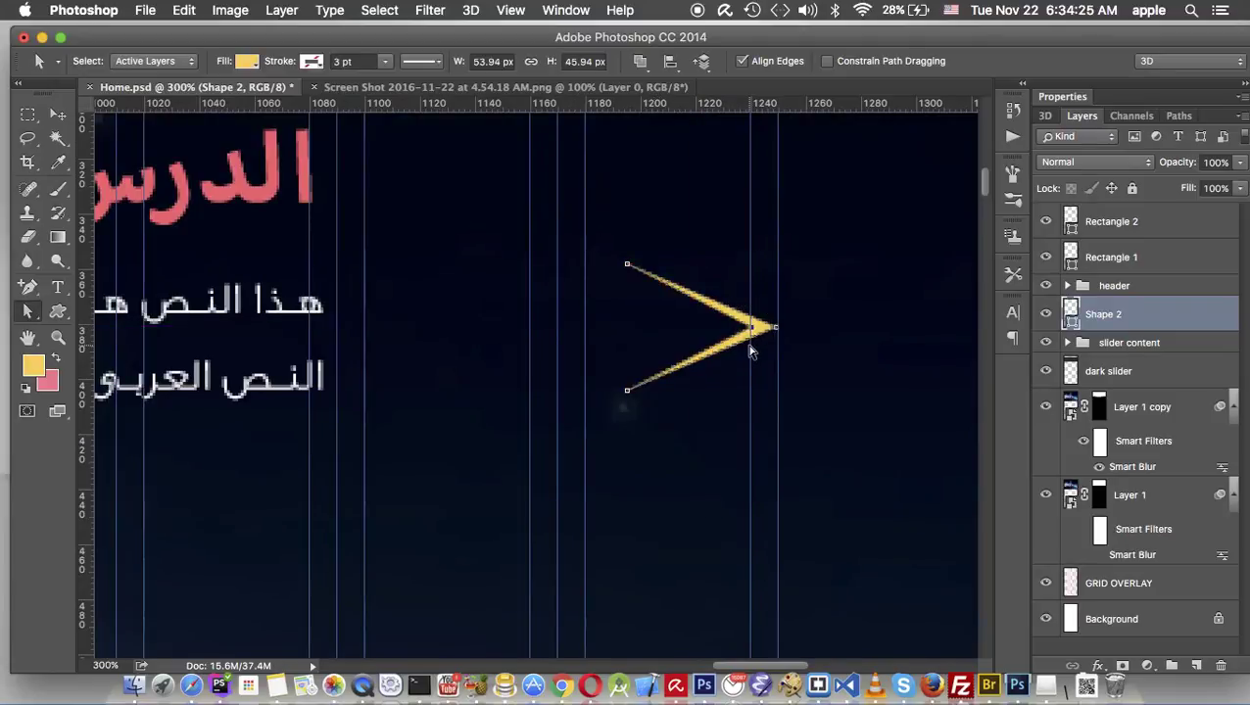
pyautogui.moveTo(628, 391); pyautogui.dragTo(709, 396)
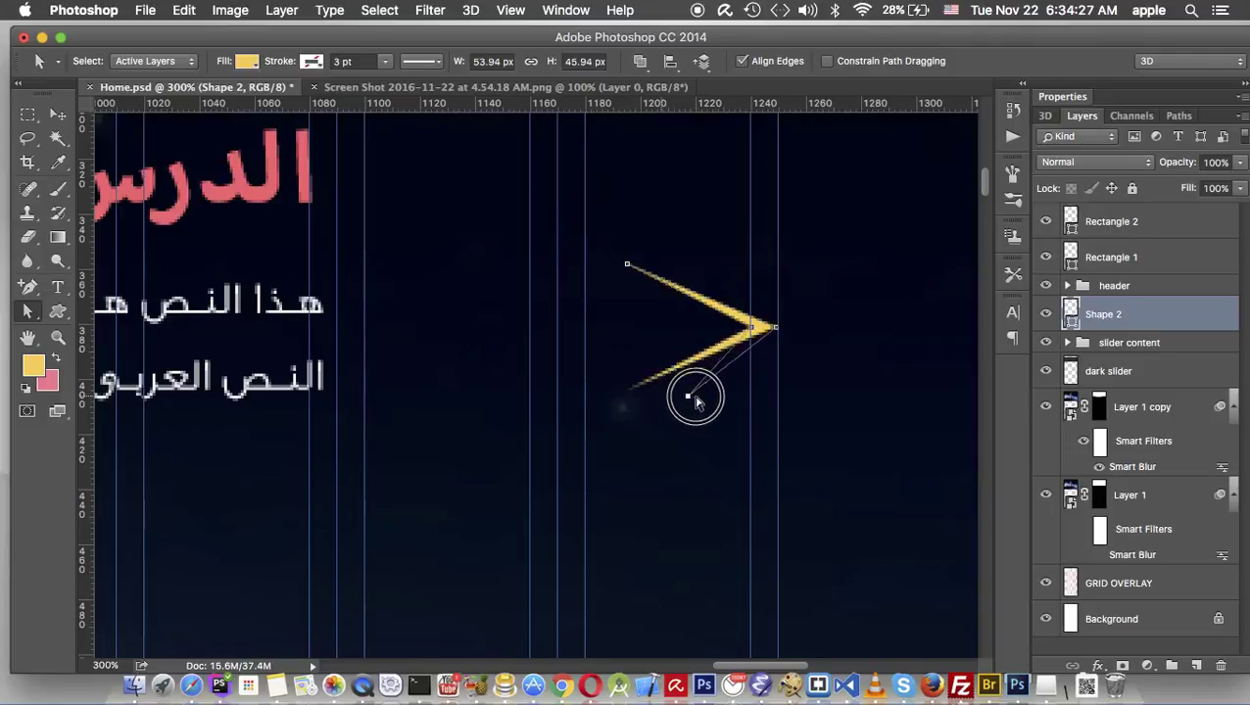
pyautogui.moveTo(627, 265); pyautogui.dragTo(709, 278)
pyautogui.moveTo(750, 329)
pyautogui.mouseDown()
pyautogui.moveTo(707, 347)
pyautogui.moveTo(750, 329)
pyautogui.mouseUp()
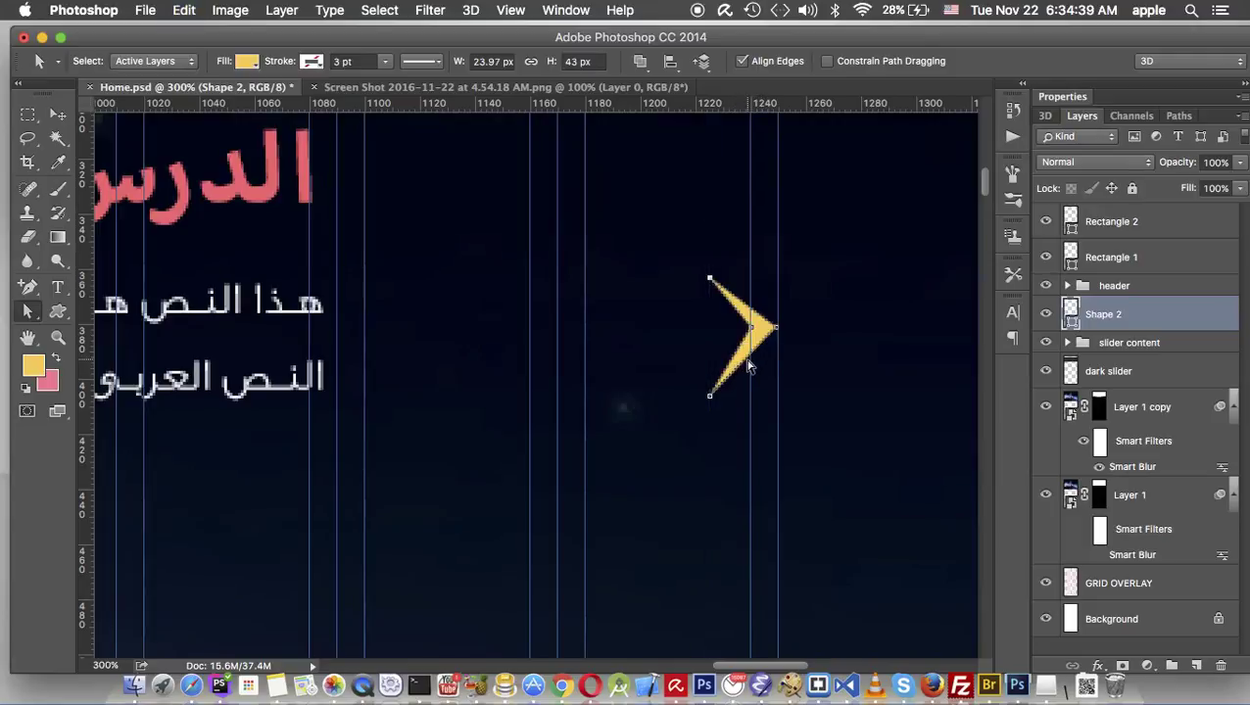
# Set the chevron's fill to the button's yellow
pyautogui.doubleClick(1070, 314)
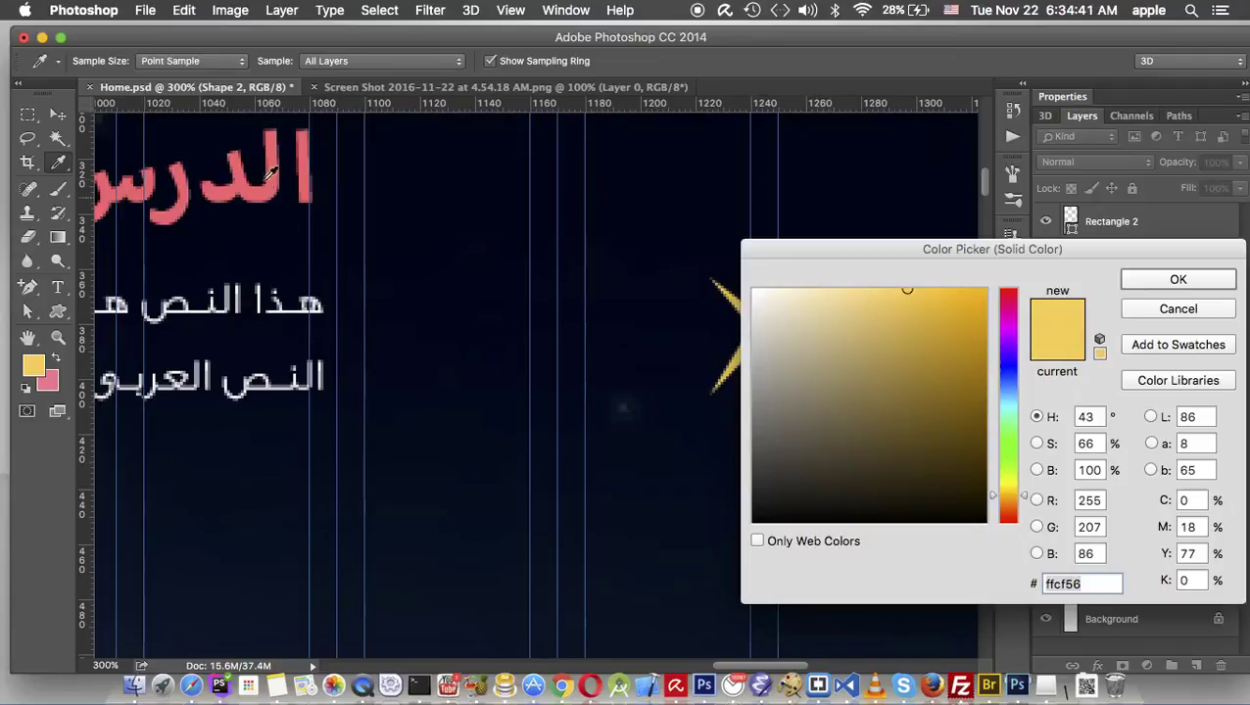
pyautogui.click(276, 149)
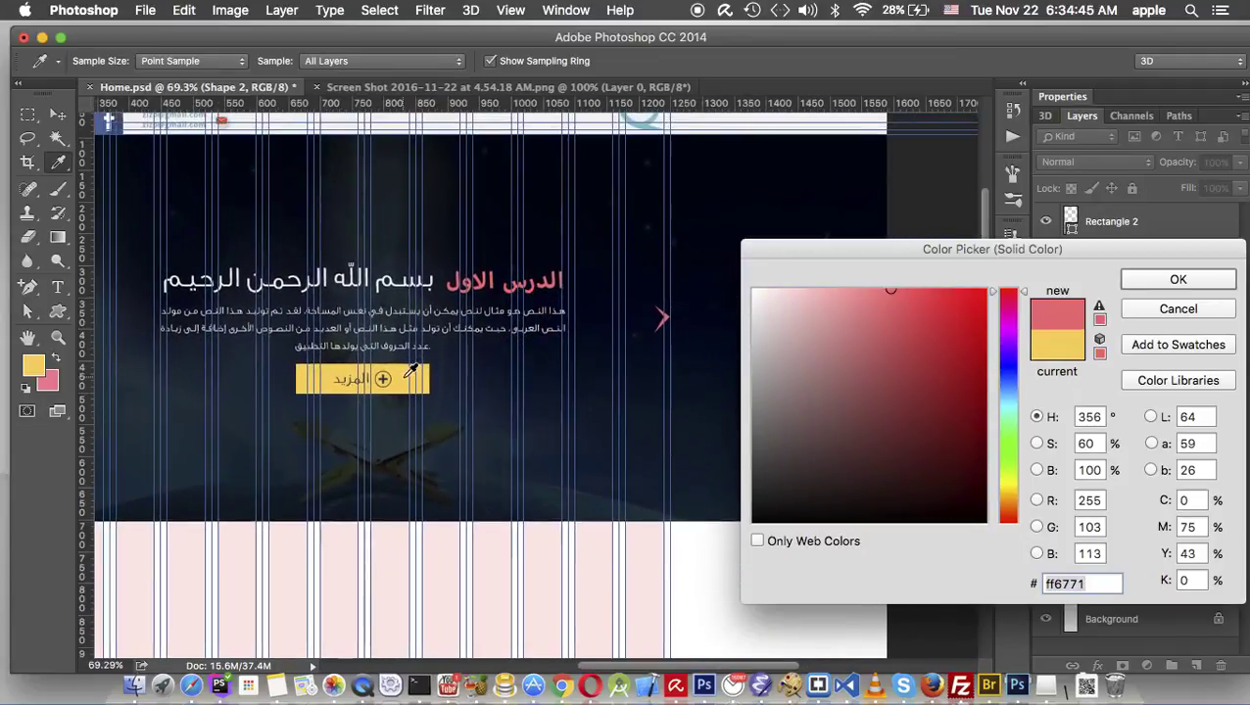
pyautogui.click(416, 374)
pyautogui.click(1163, 284)
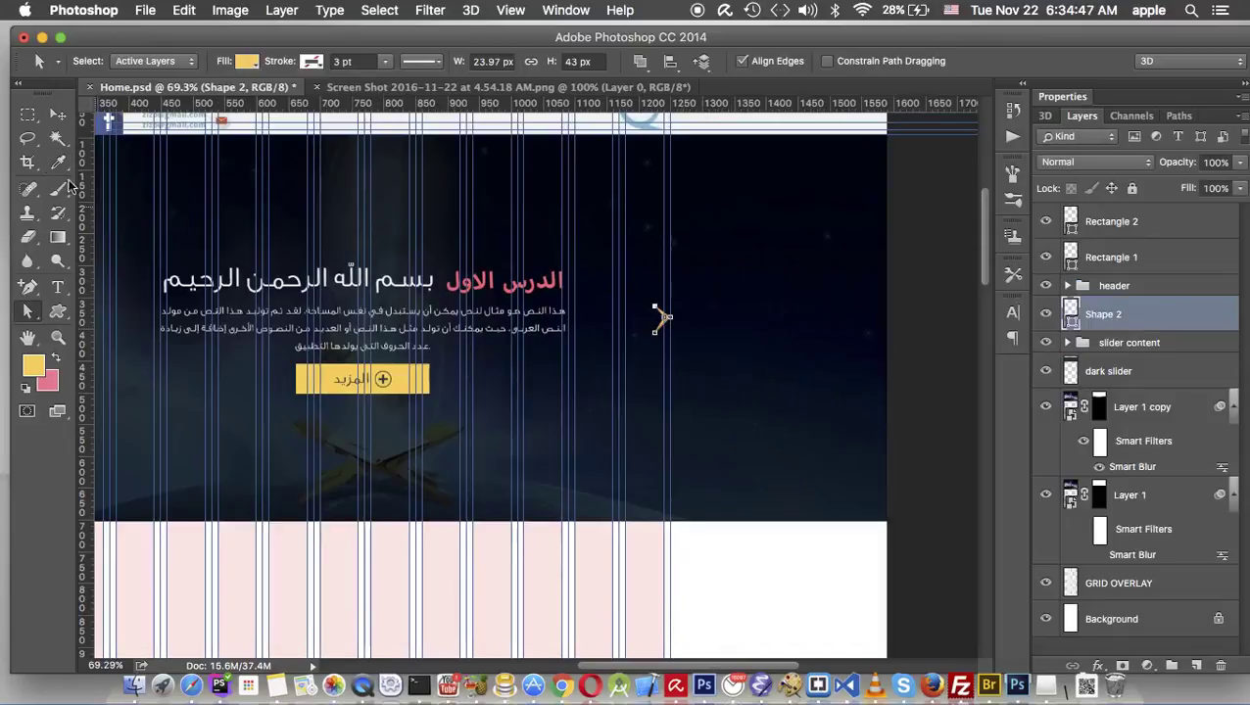
# Duplicate the chevron as Shape 2 copy, flip it horizontally, and view the slider's left side
pyautogui.click(57, 113)
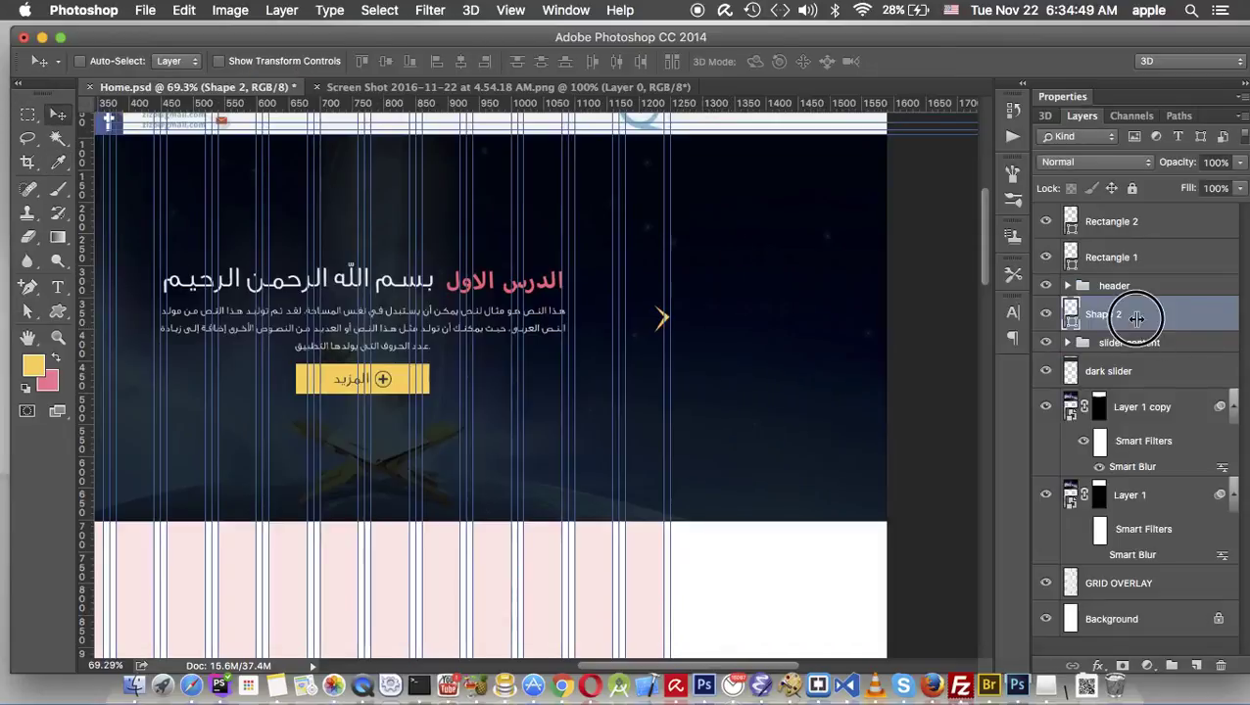
pyautogui.moveTo(1162, 318)
pyautogui.mouseDown()
pyautogui.moveTo(1181, 627)
pyautogui.moveTo(1196, 665)
pyautogui.mouseUp()
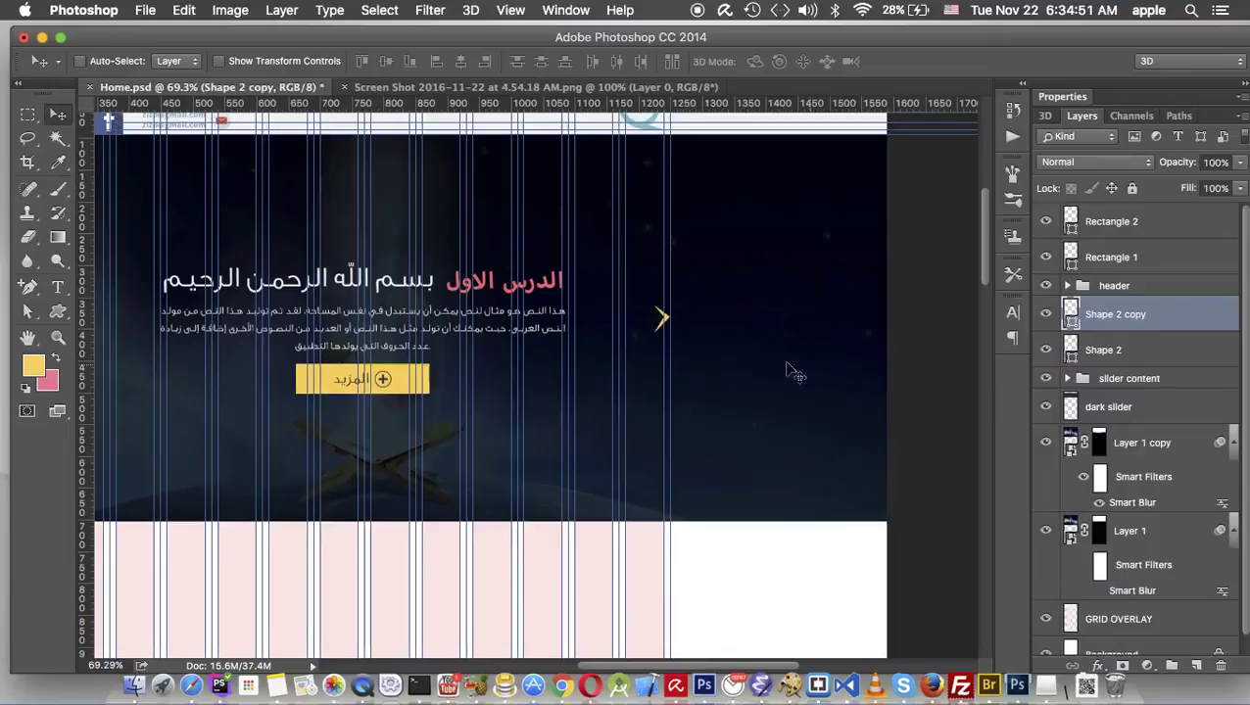
pyautogui.hotkey('ctrl', 't')
pyautogui.rightClick(662, 319)
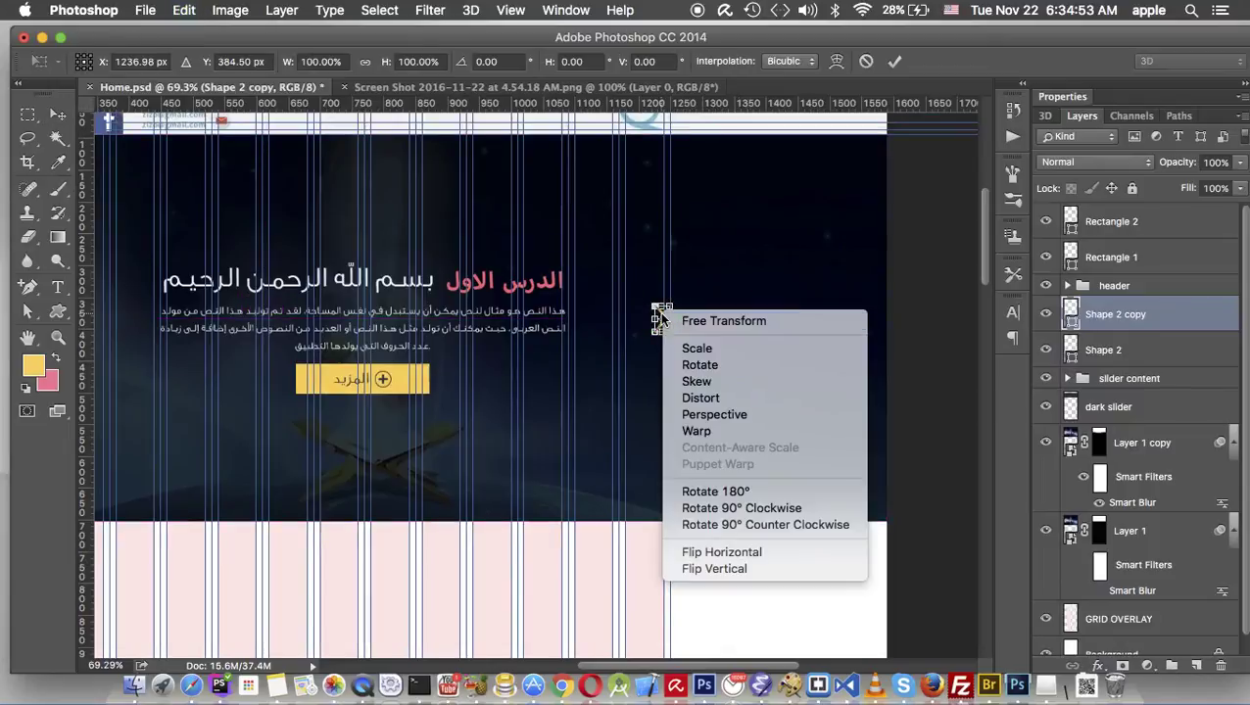
pyautogui.click(752, 551)
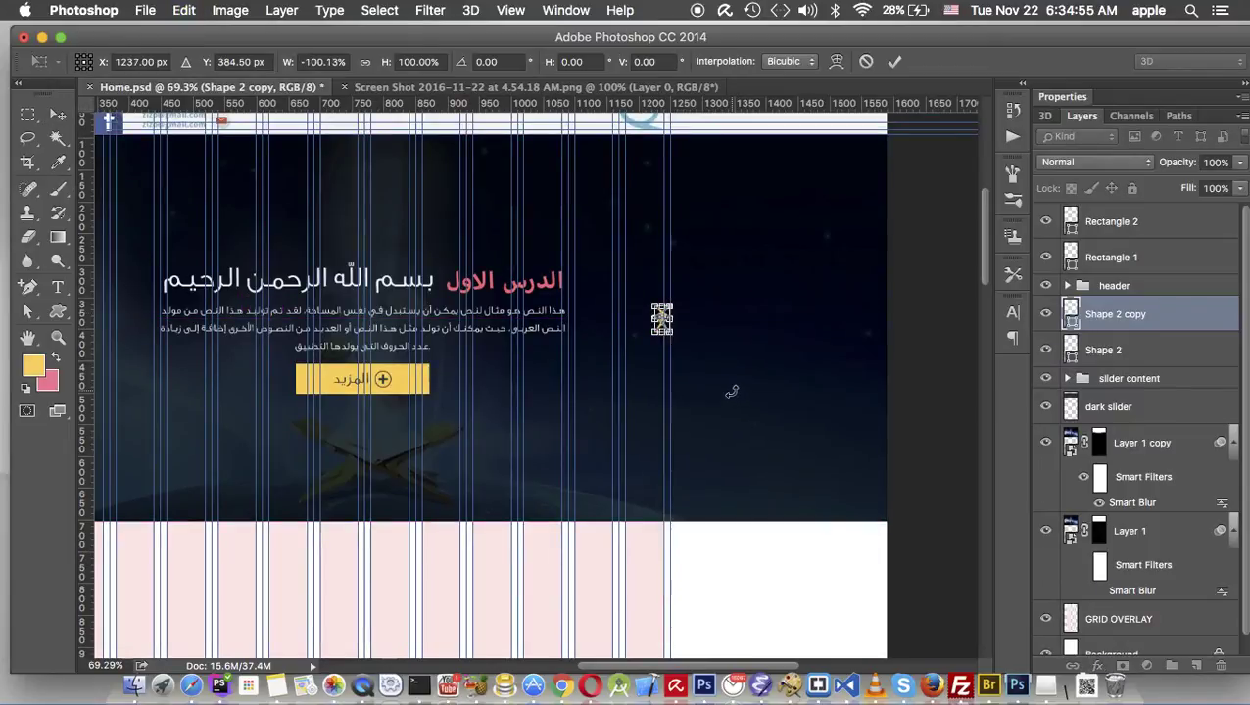
pyautogui.press('Return')
pyautogui.moveTo(666, 338)
pyautogui.mouseDown()
pyautogui.moveTo(793, 335)
pyautogui.moveTo(193, 324)
pyautogui.mouseUp()
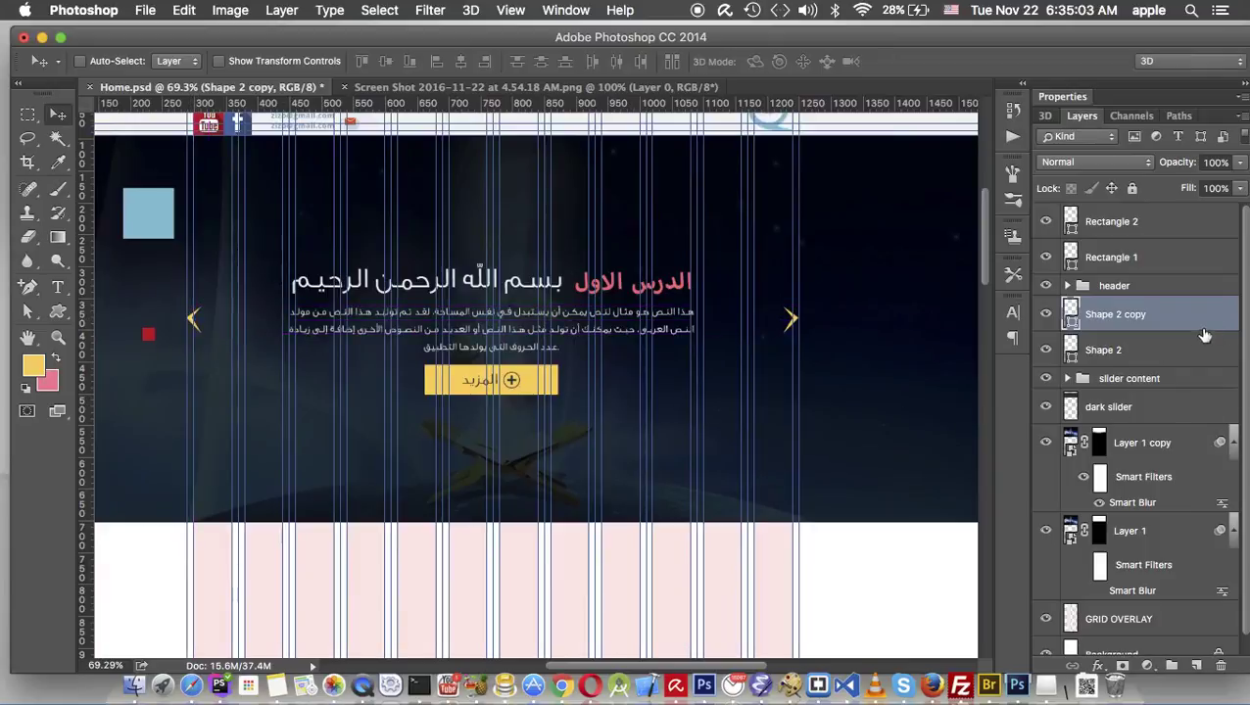
# Group both arrow shapes as 'arrows', then group them with the slider content
pyautogui.keyDown('shift'); pyautogui.click(1158, 348); pyautogui.keyUp('shift')
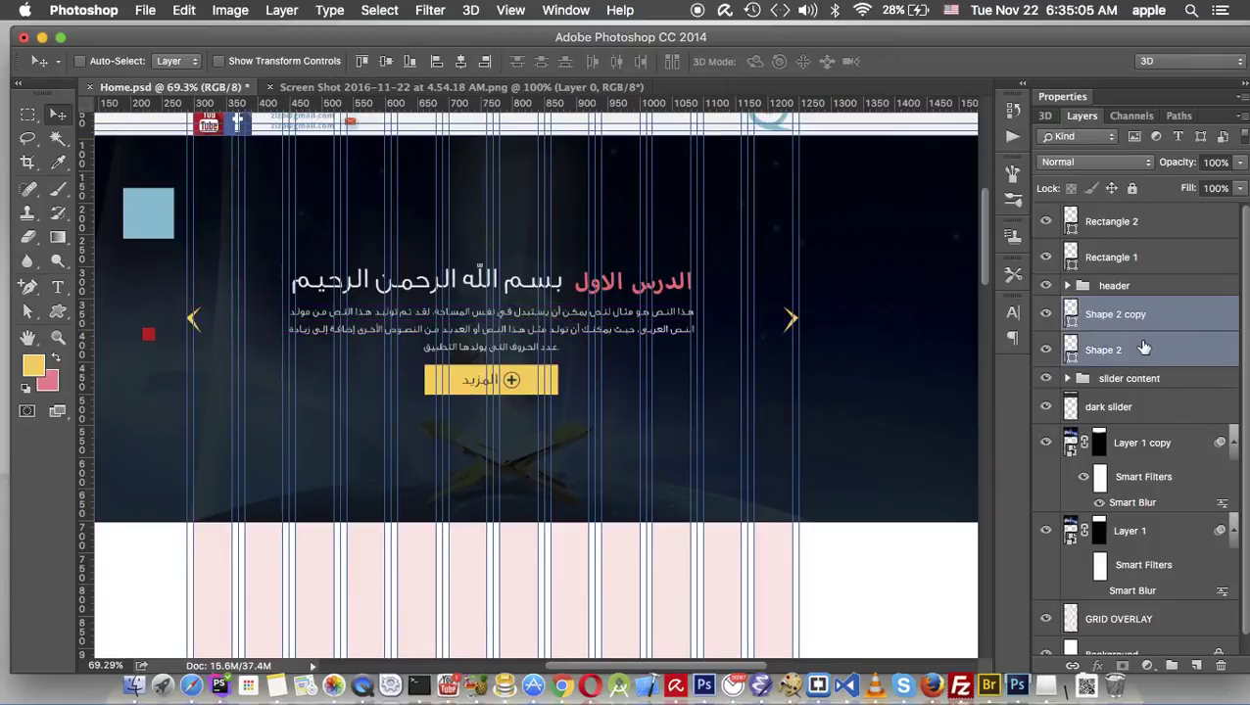
pyautogui.hotkey('ctrl', 'g')
pyautogui.doubleClick(1121, 308)
pyautogui.write('arrows')
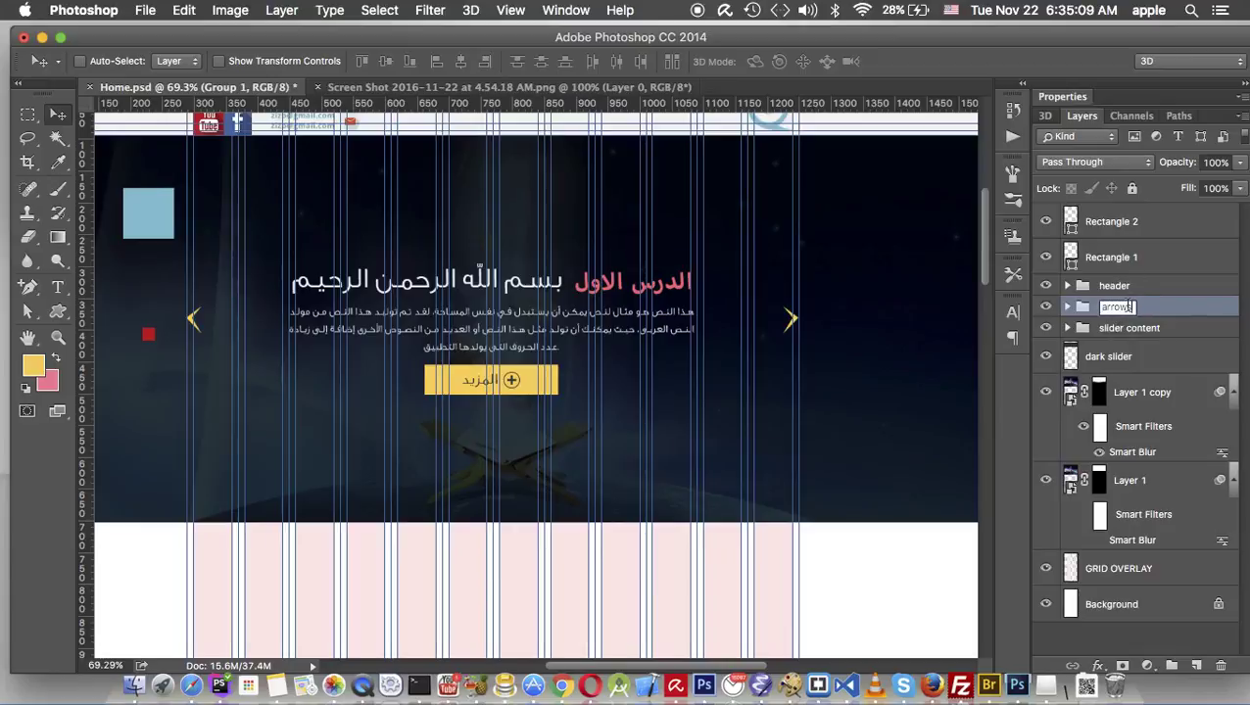
pyautogui.press('Return')
pyautogui.keyDown('shift'); pyautogui.click(1154, 331); pyautogui.keyUp('shift')
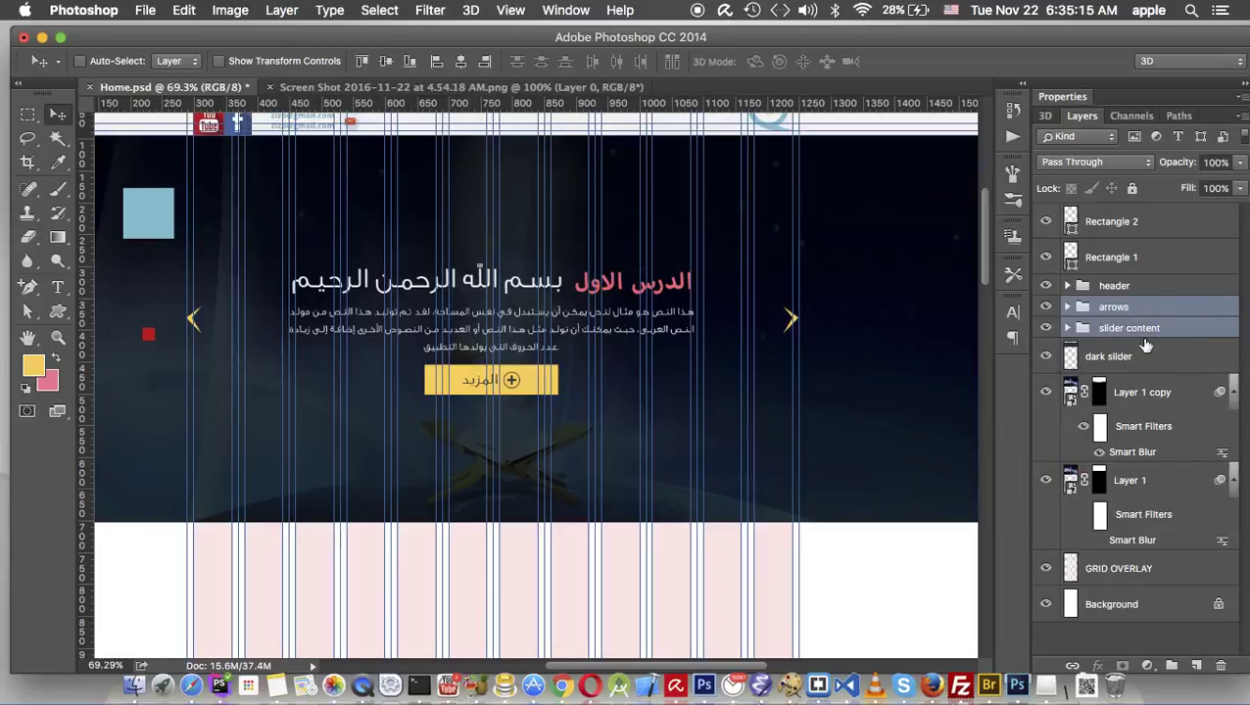
pyautogui.hotkey('ctrl', 'g')
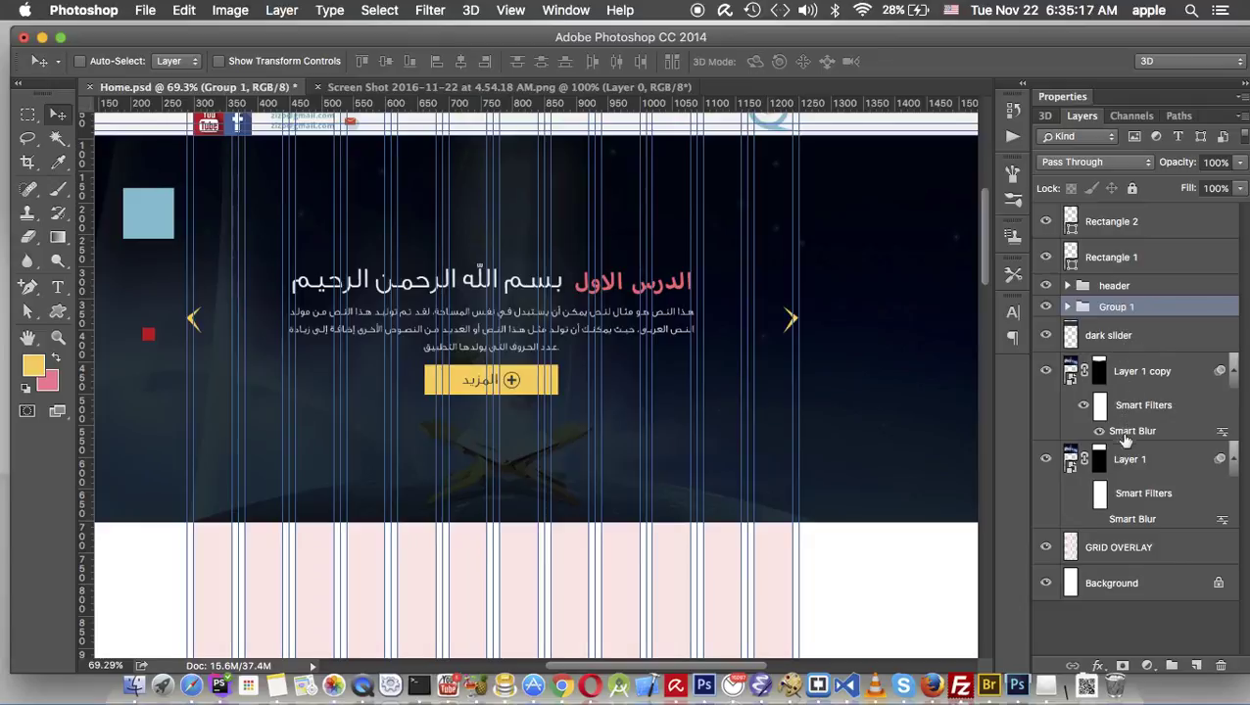
# Group all slider layers down to Layer 1 into 'slider' and hide it to check
pyautogui.keyDown('shift'); pyautogui.click(1126, 460); pyautogui.keyUp('shift')
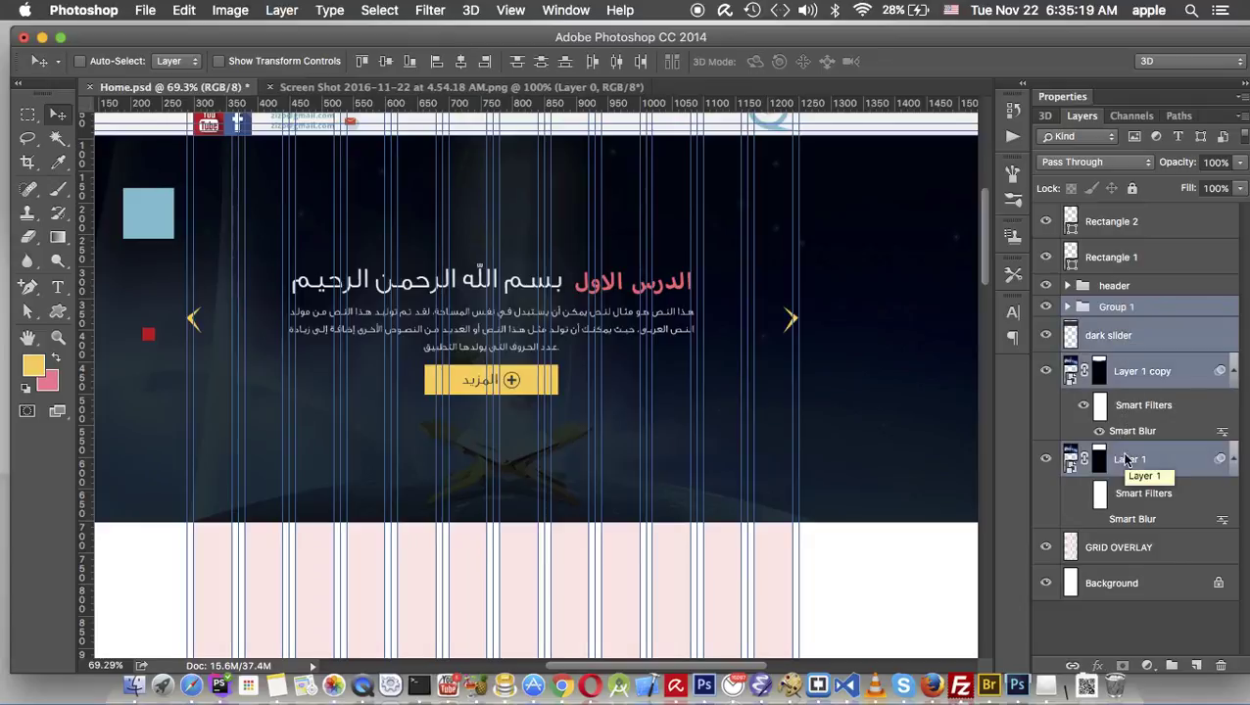
pyautogui.hotkey('ctrl', 'g')
pyautogui.doubleClick(1116, 308)
pyautogui.write('slider')
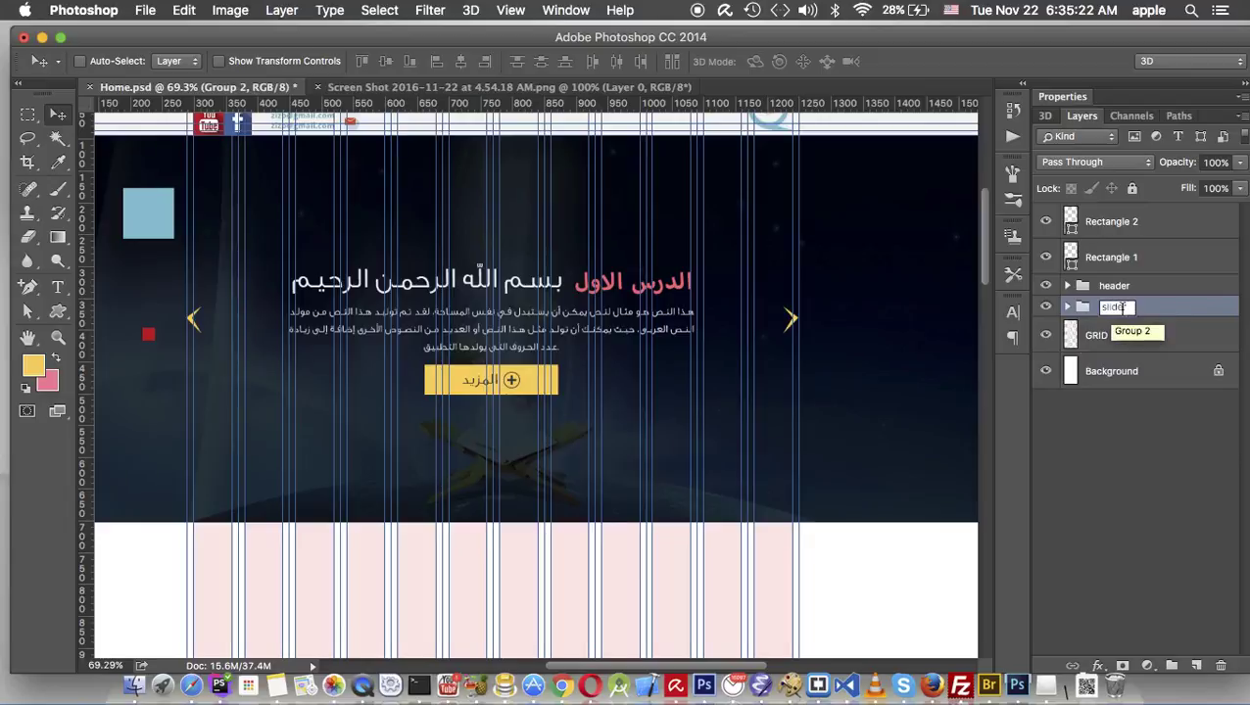
pyautogui.press('Return')
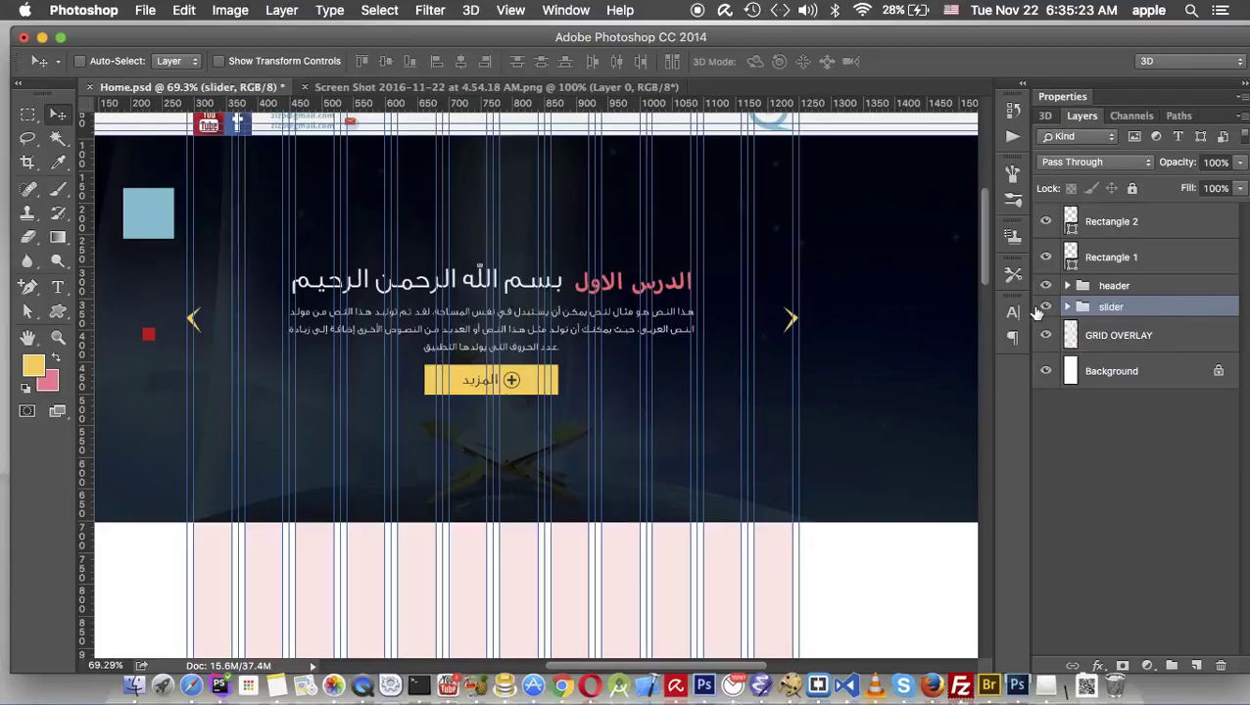
pyautogui.click(1046, 307)
# Show the slider group again, zoom out, and hide the guides
pyautogui.click(1045, 307)
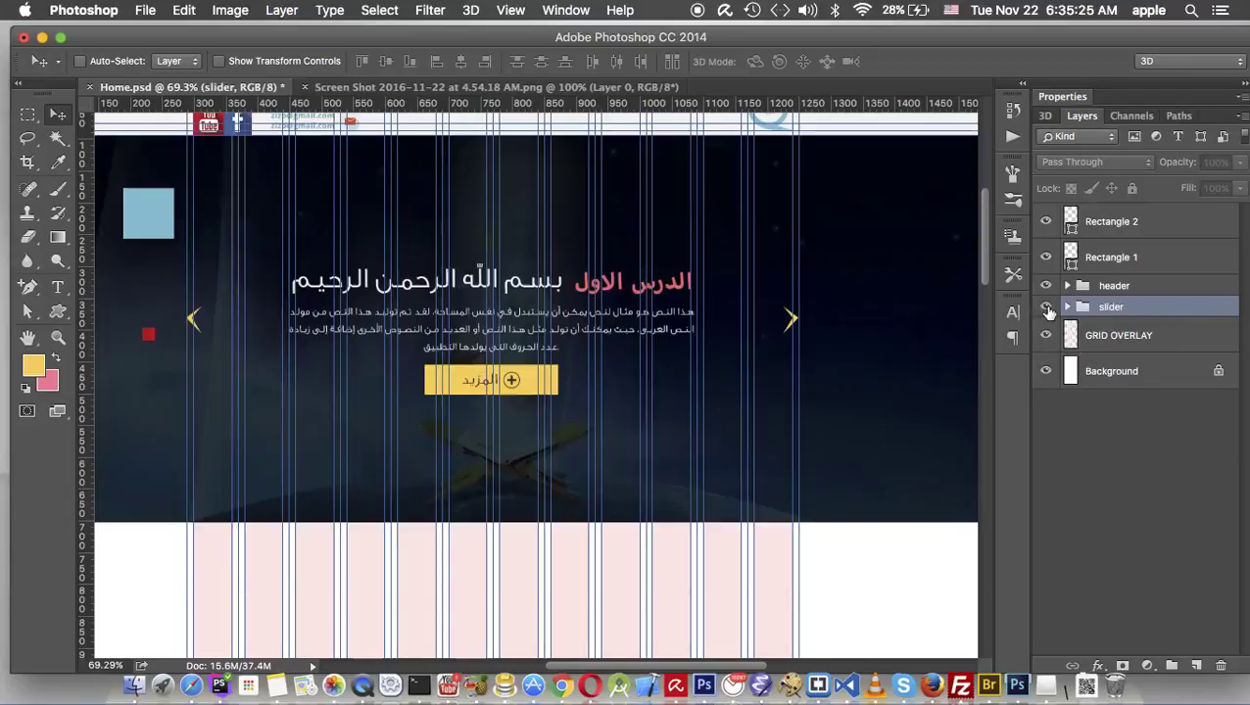
pyautogui.moveTo(742, 285); pyautogui.dragTo(688, 279)
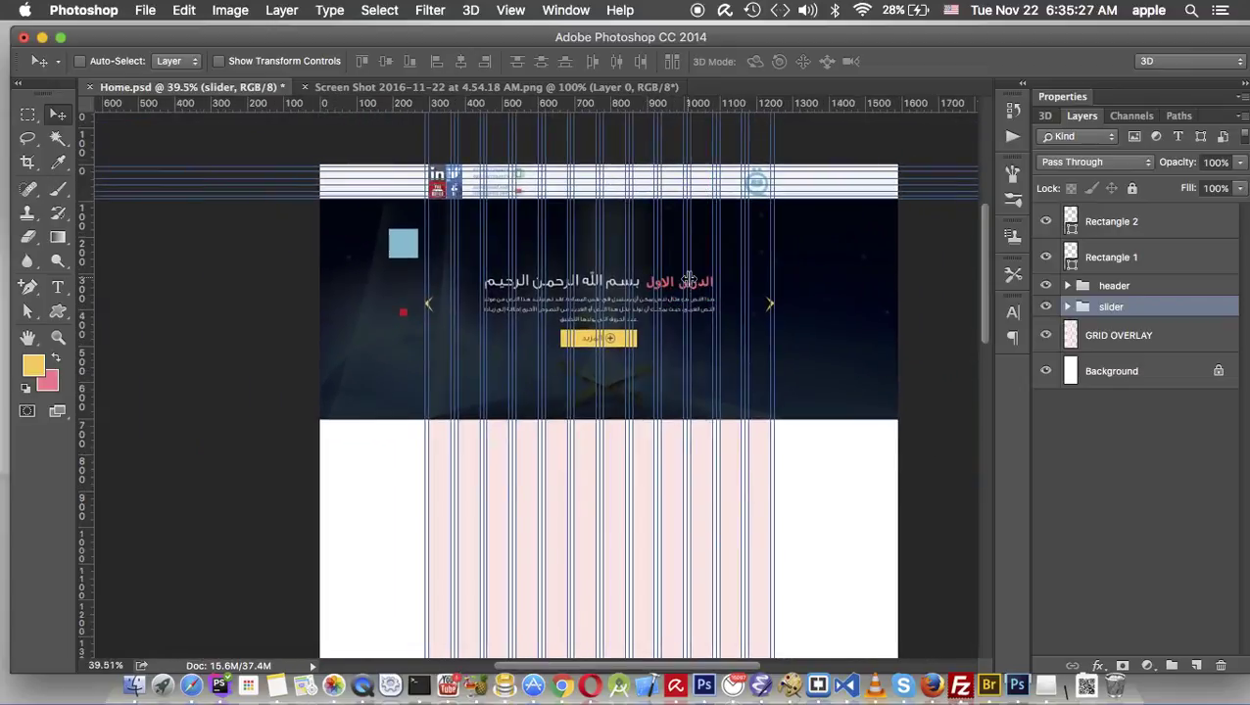
pyautogui.hotkey('ctrl', "'")
pyautogui.hotkey('ctrl', "'")
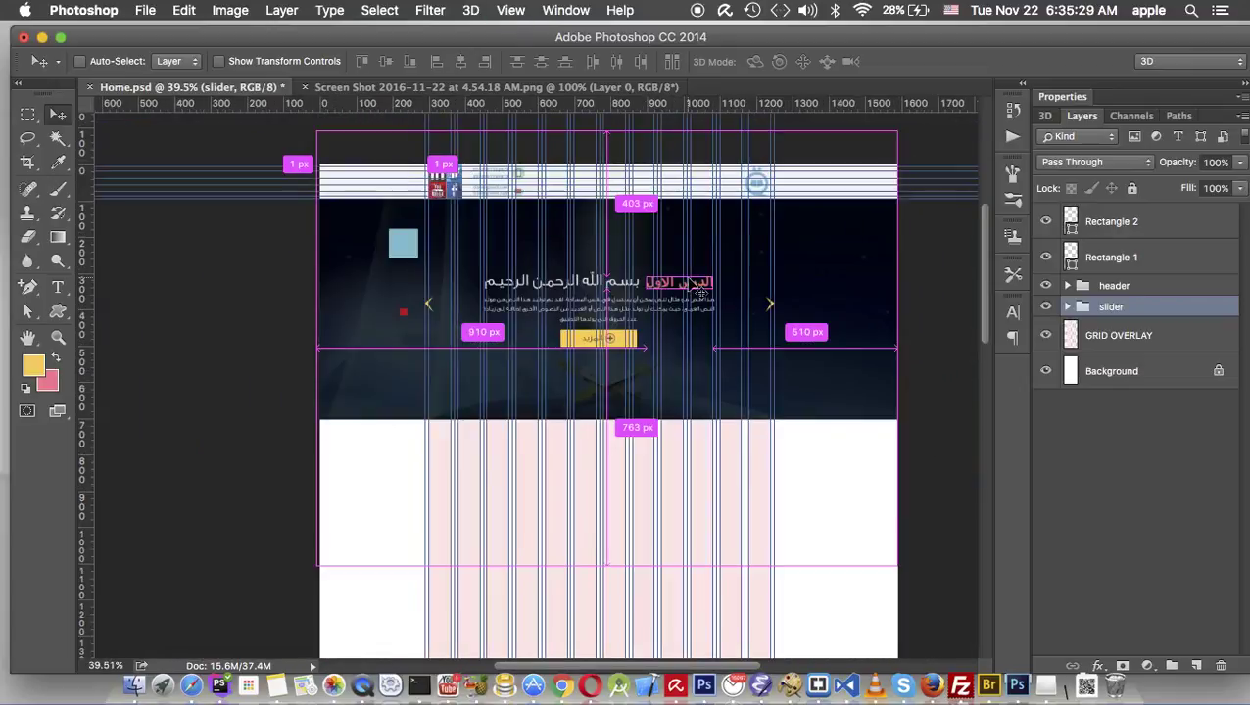
pyautogui.hotkey('ctrl', "'")
pyautogui.hotkey('ctrl', 'h')
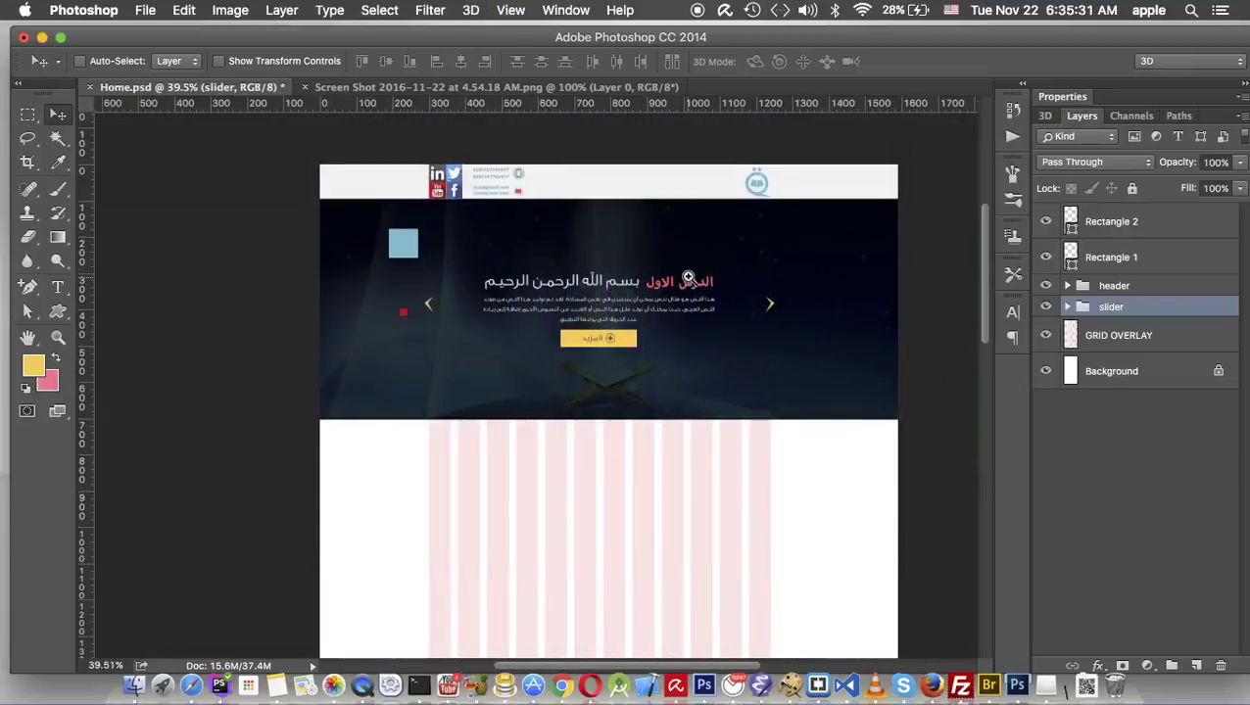
pyautogui.click(689, 279)
# Move the blue and red squares into the white area below the slider, view at 100%, and save
pyautogui.keyDown('ctrl'); pyautogui.click(331, 245); pyautogui.keyUp('ctrl')
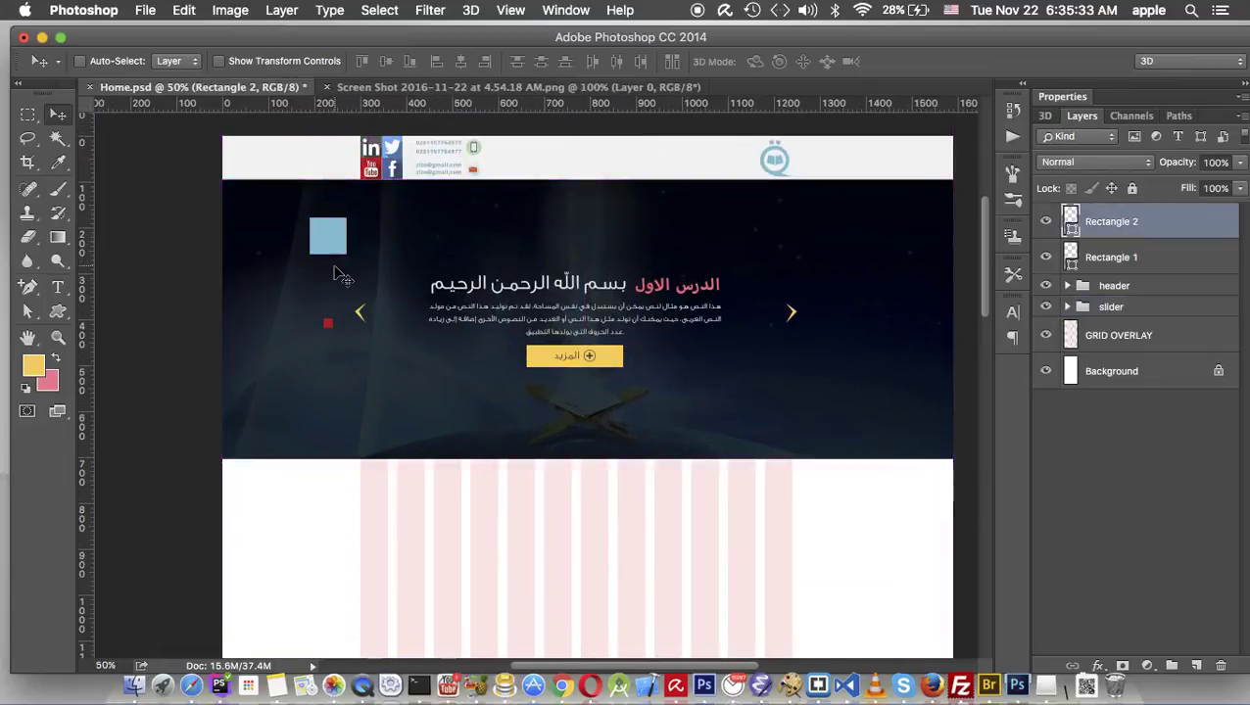
pyautogui.moveTo(331, 235); pyautogui.dragTo(251, 546)
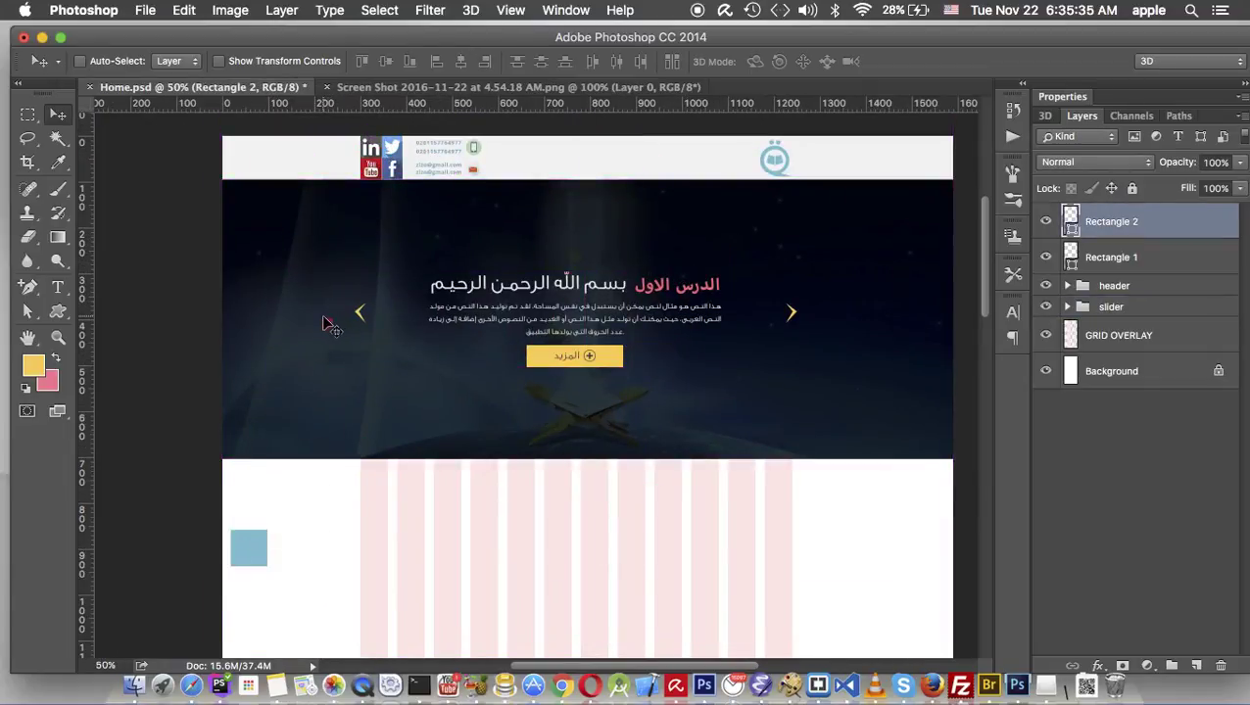
pyautogui.moveTo(329, 315); pyautogui.dragTo(307, 523)
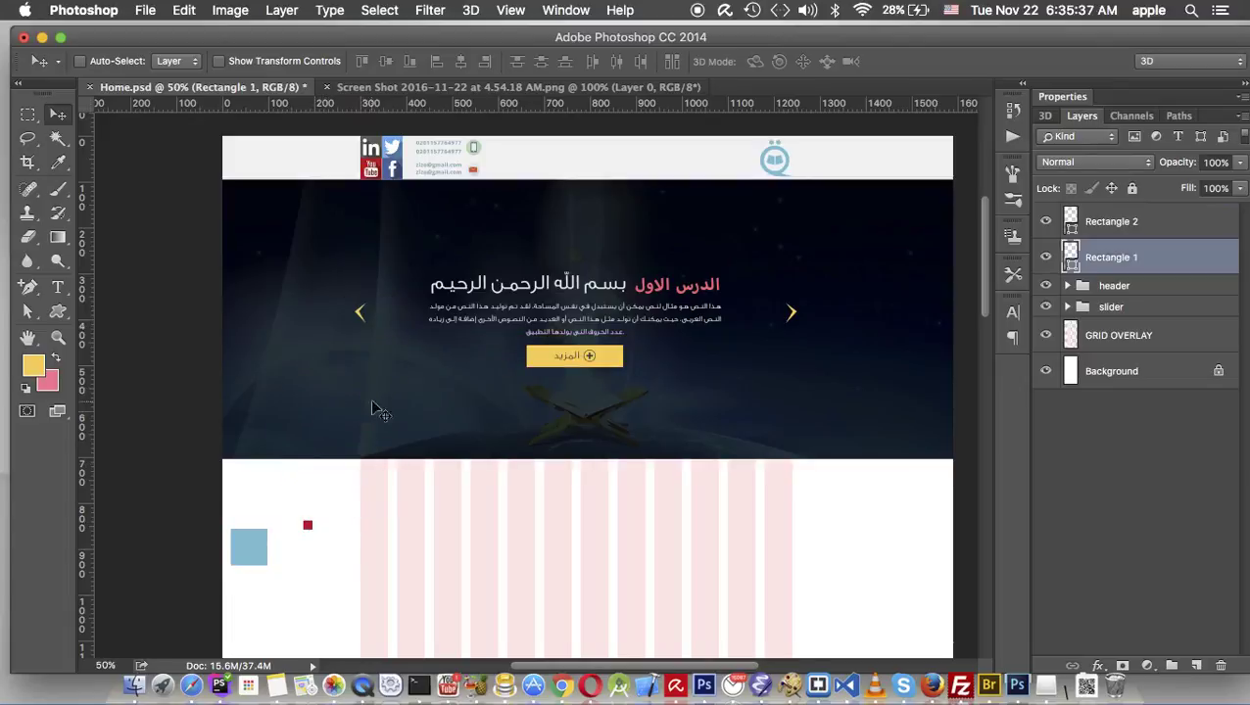
pyautogui.rightClick(740, 252)
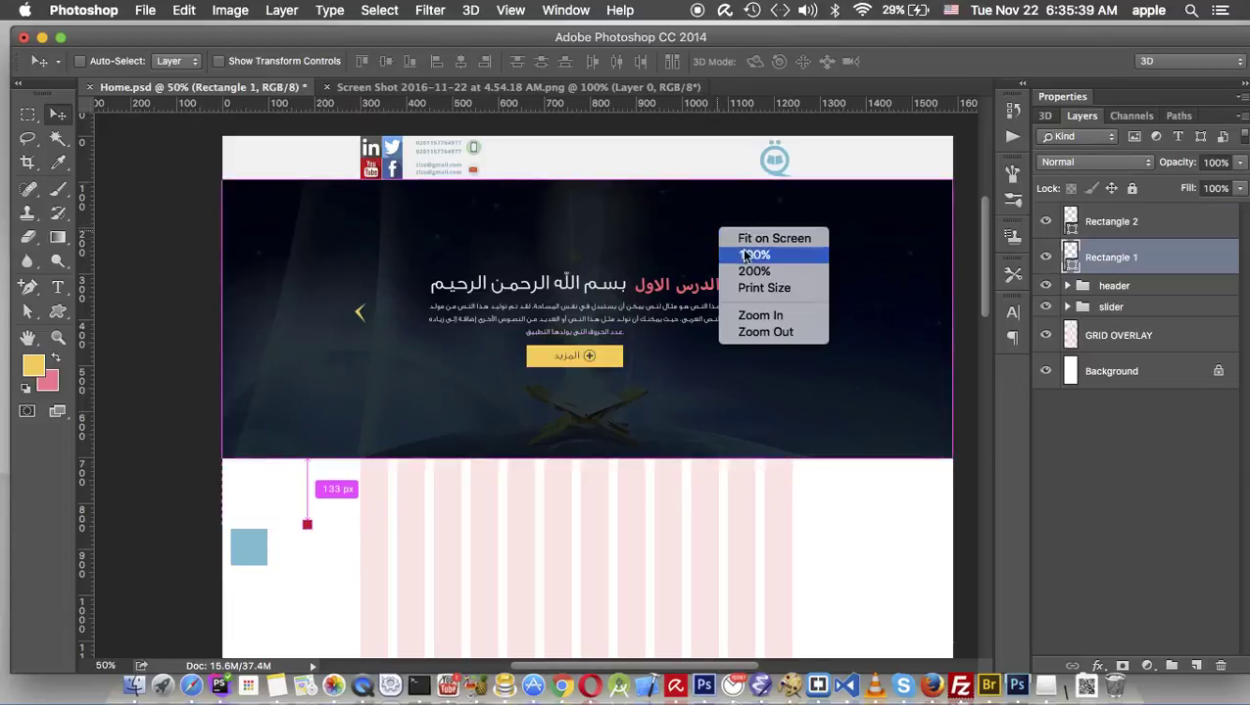
pyautogui.click(752, 254)
pyautogui.scroll(3, 720, 322)
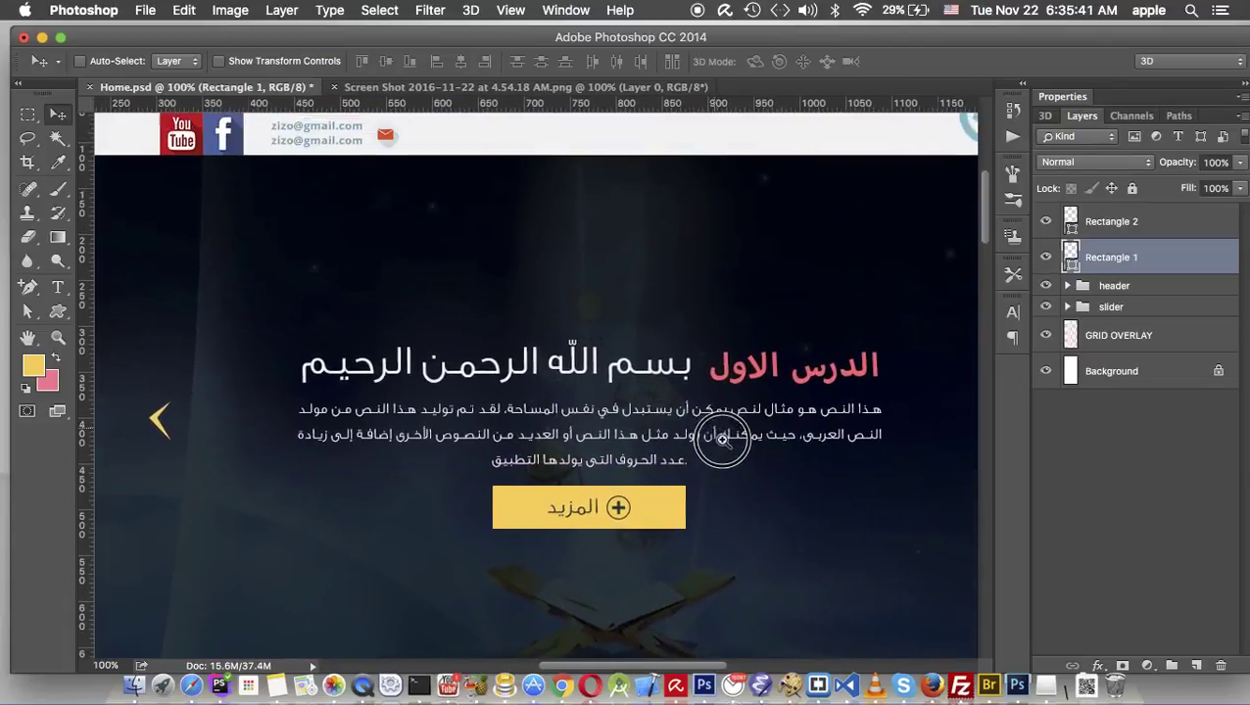
pyautogui.scroll(2, 725, 446)
pyautogui.moveTo(738, 380)
pyautogui.mouseDown()
pyautogui.moveTo(666, 377)
pyautogui.moveTo(658, 366)
pyautogui.mouseUp()
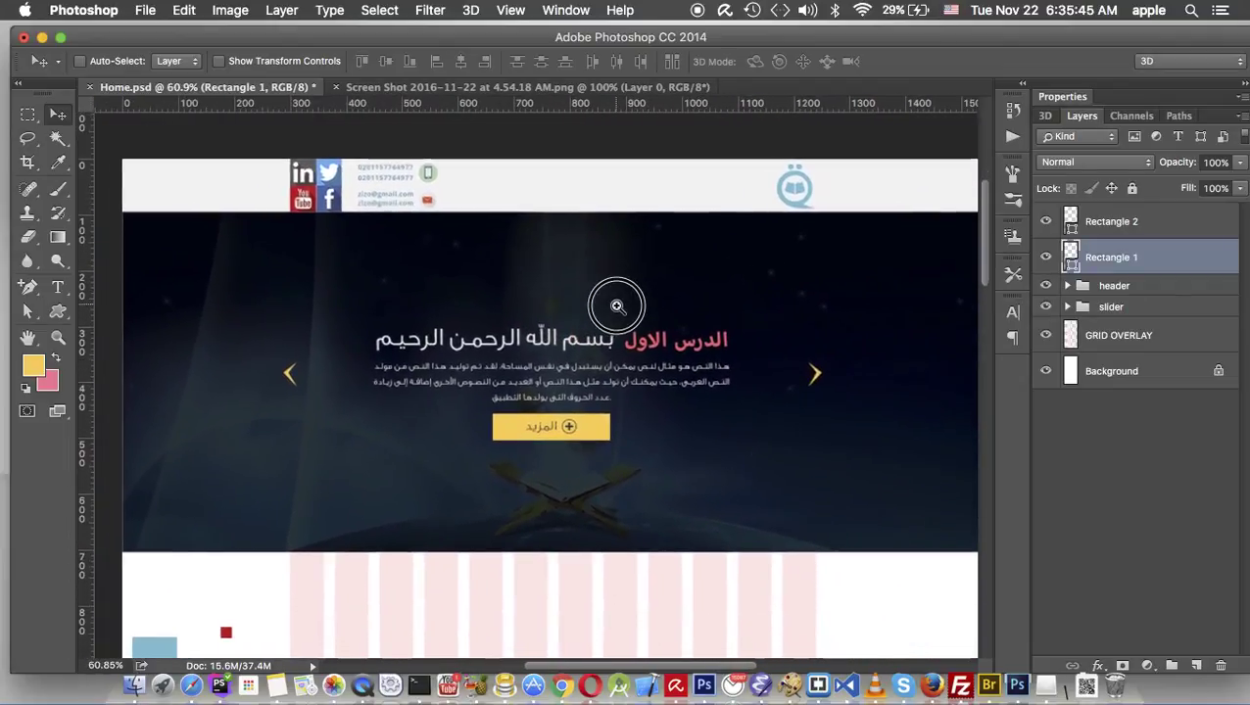
pyautogui.hotkey('ctrl', 's')
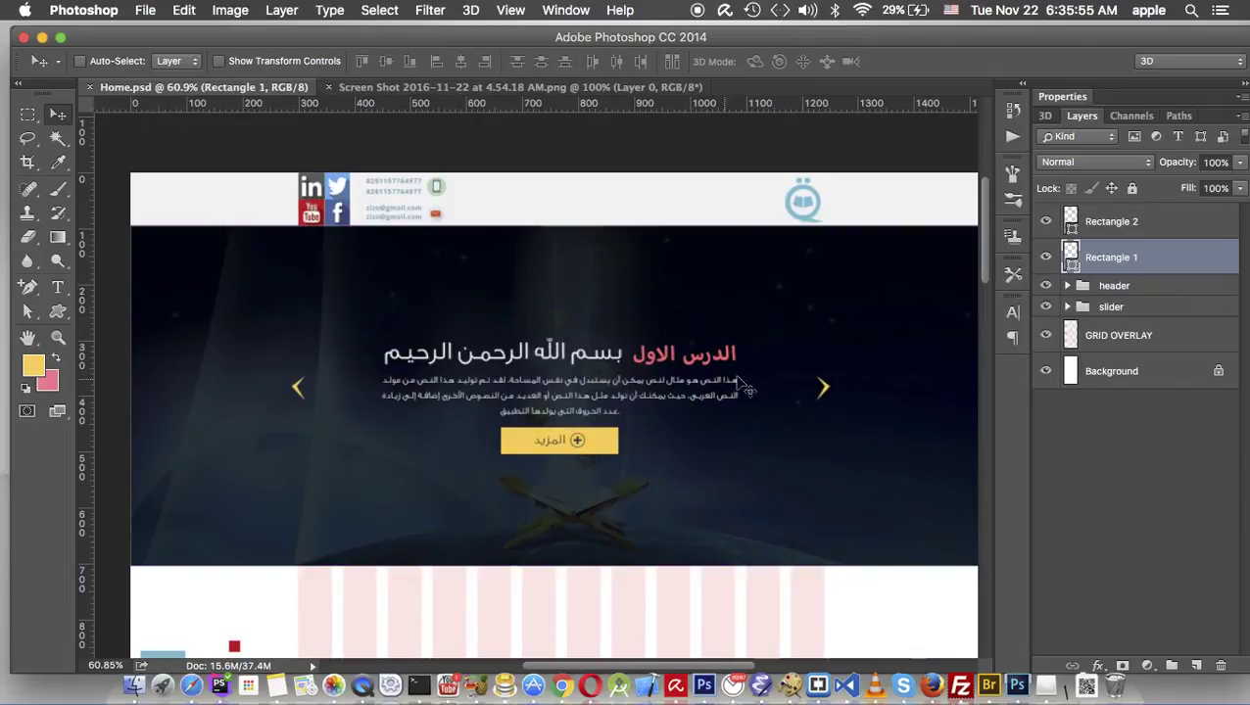
# Fill the right and left chevrons with the header's light grey (f2f2f2) and save Home.psd
pyautogui.click(820, 384)
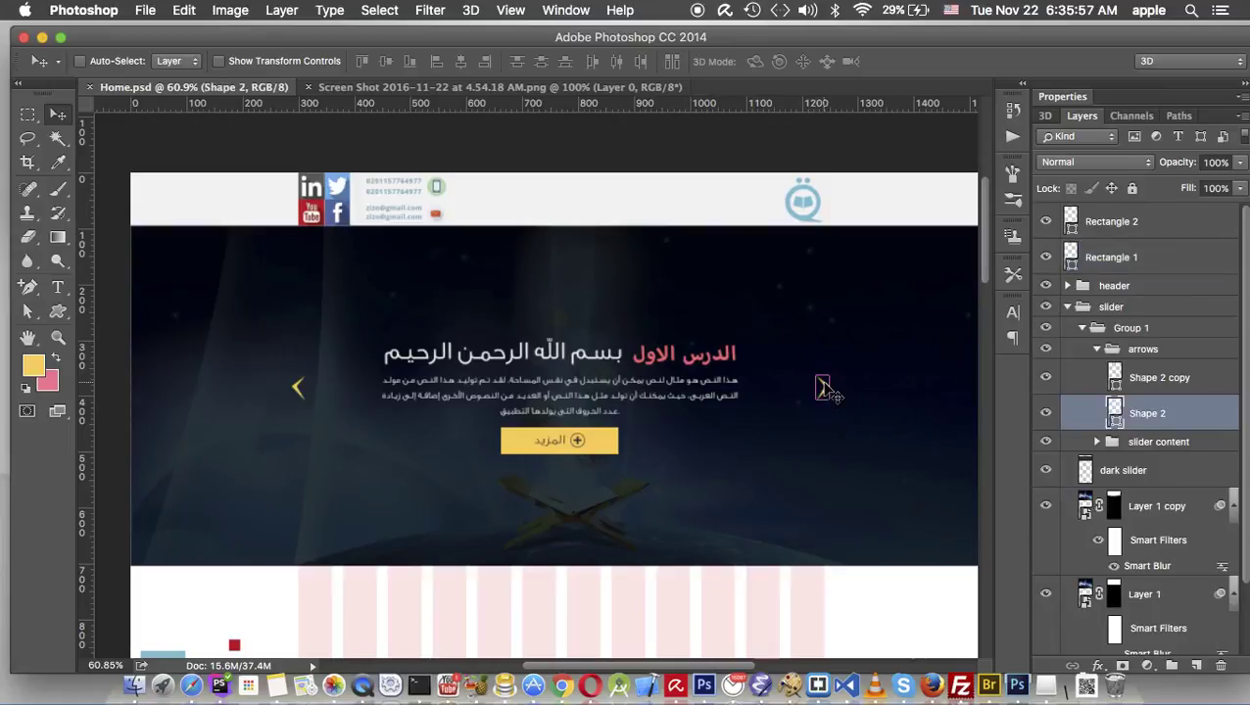
pyautogui.doubleClick(1125, 411)
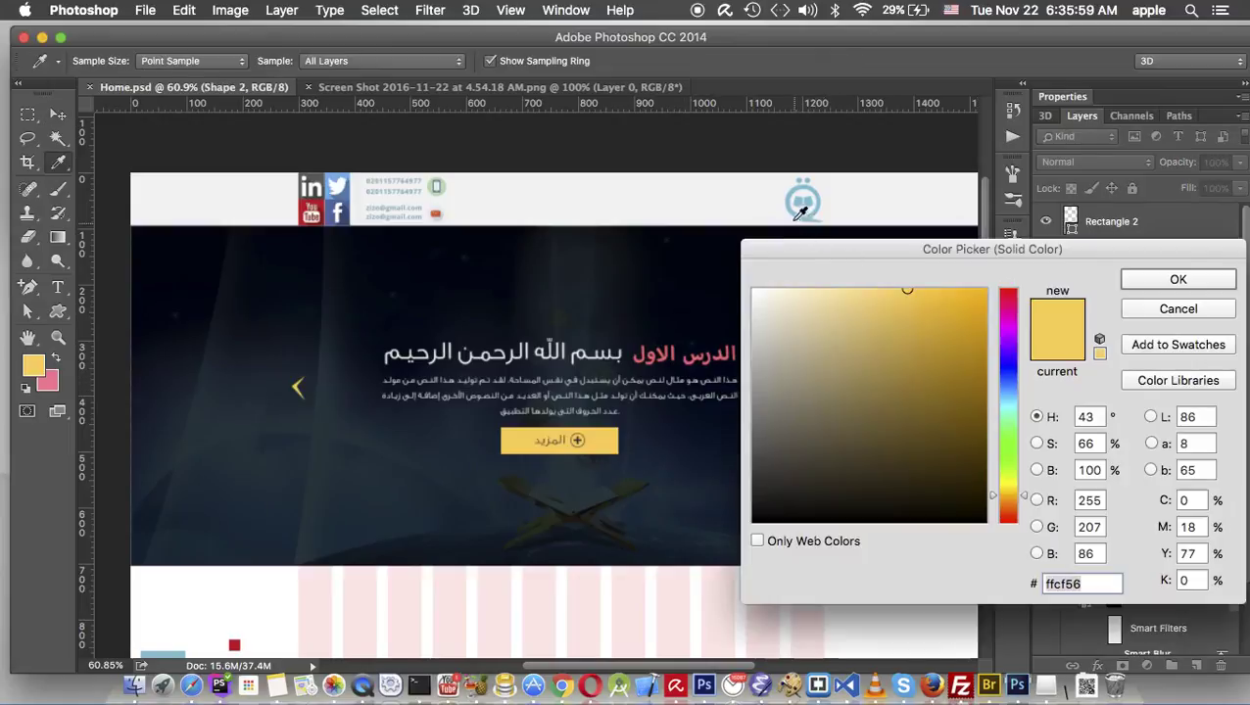
pyautogui.click(742, 202)
pyautogui.click(1177, 281)
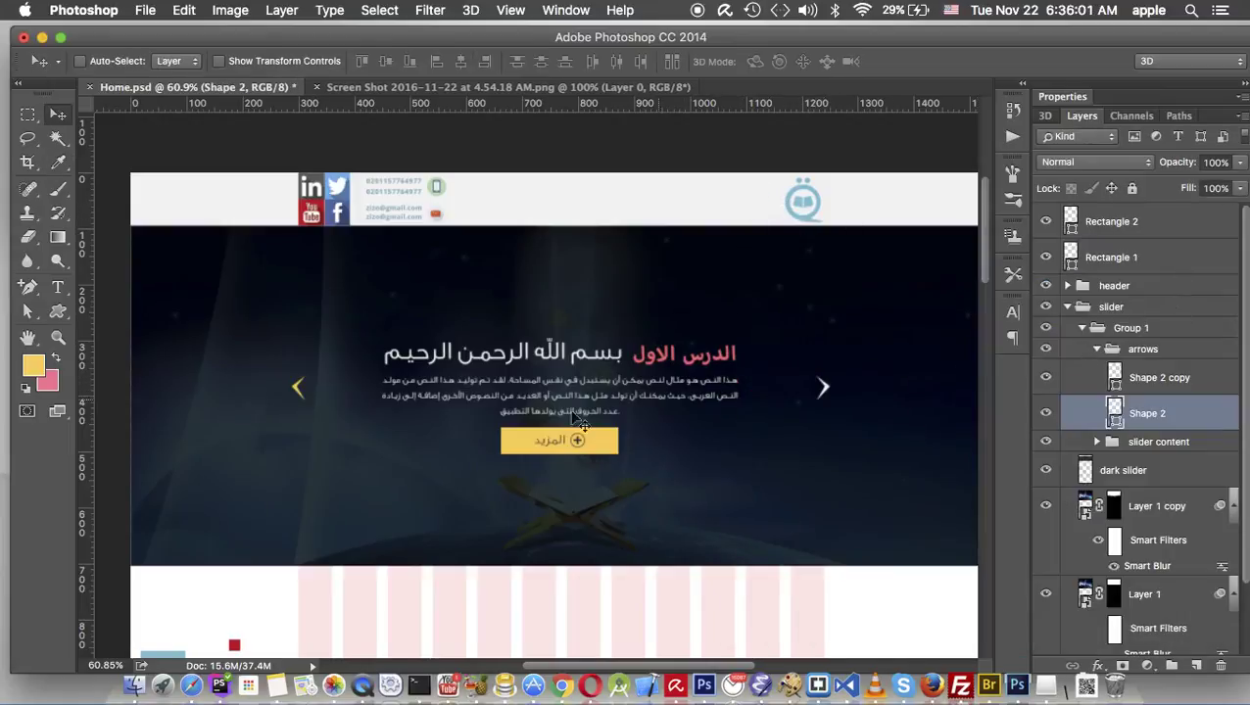
pyautogui.click(303, 392)
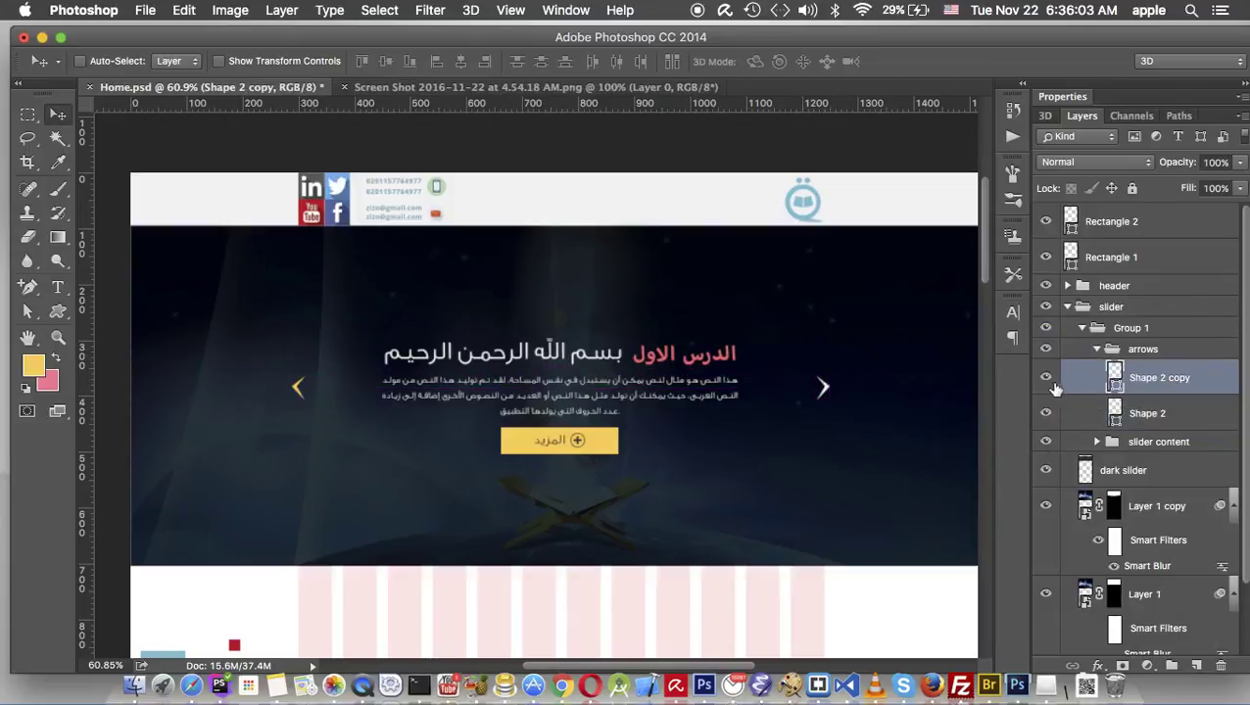
pyautogui.doubleClick(1113, 377)
pyautogui.click(793, 220)
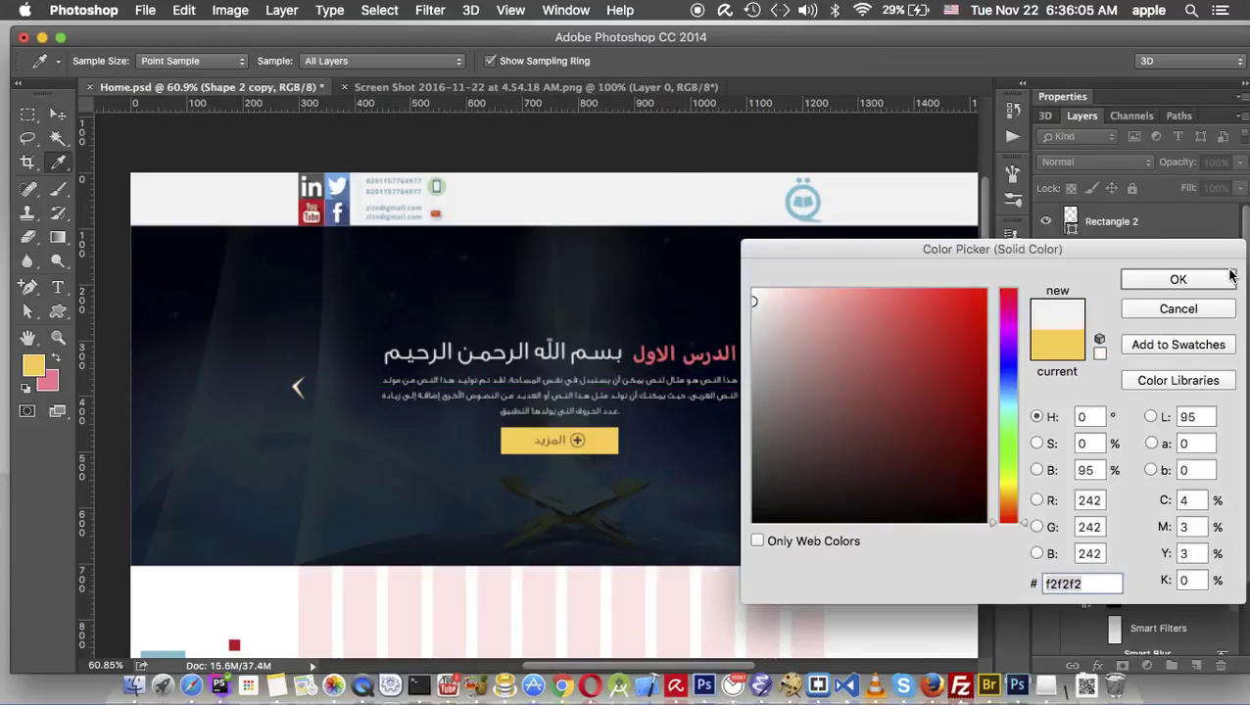
pyautogui.click(1191, 282)
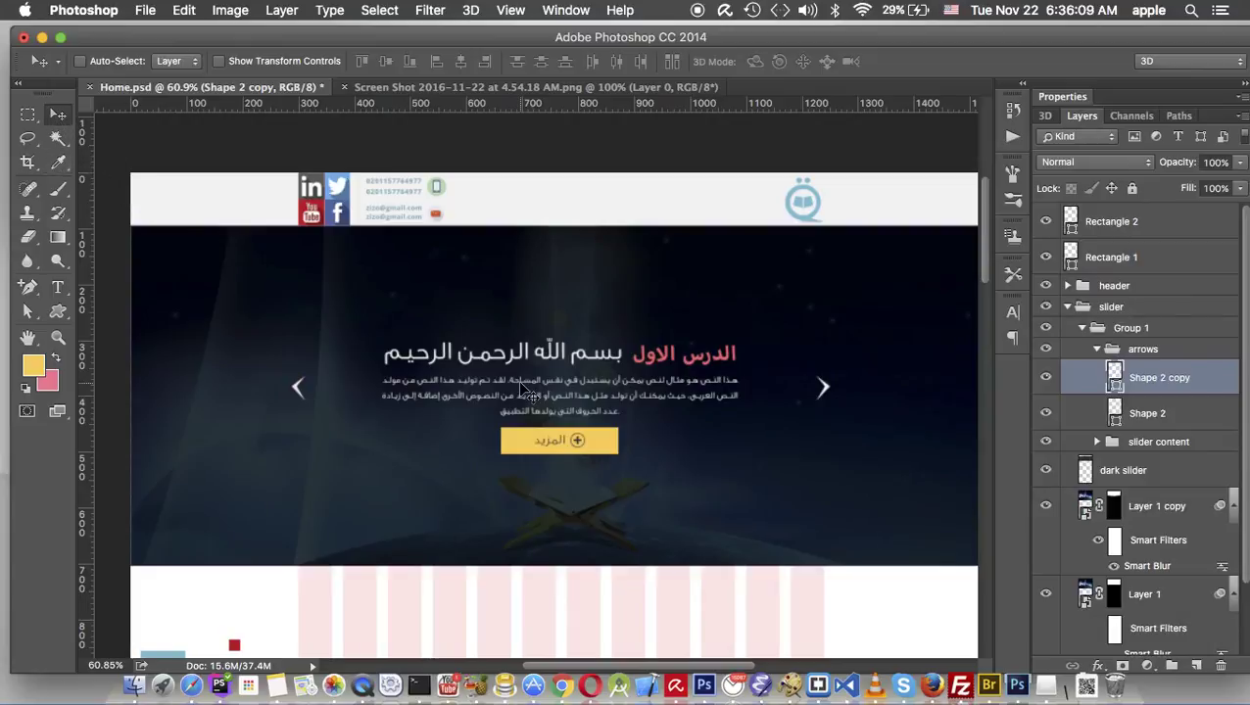
pyautogui.press('super+s')
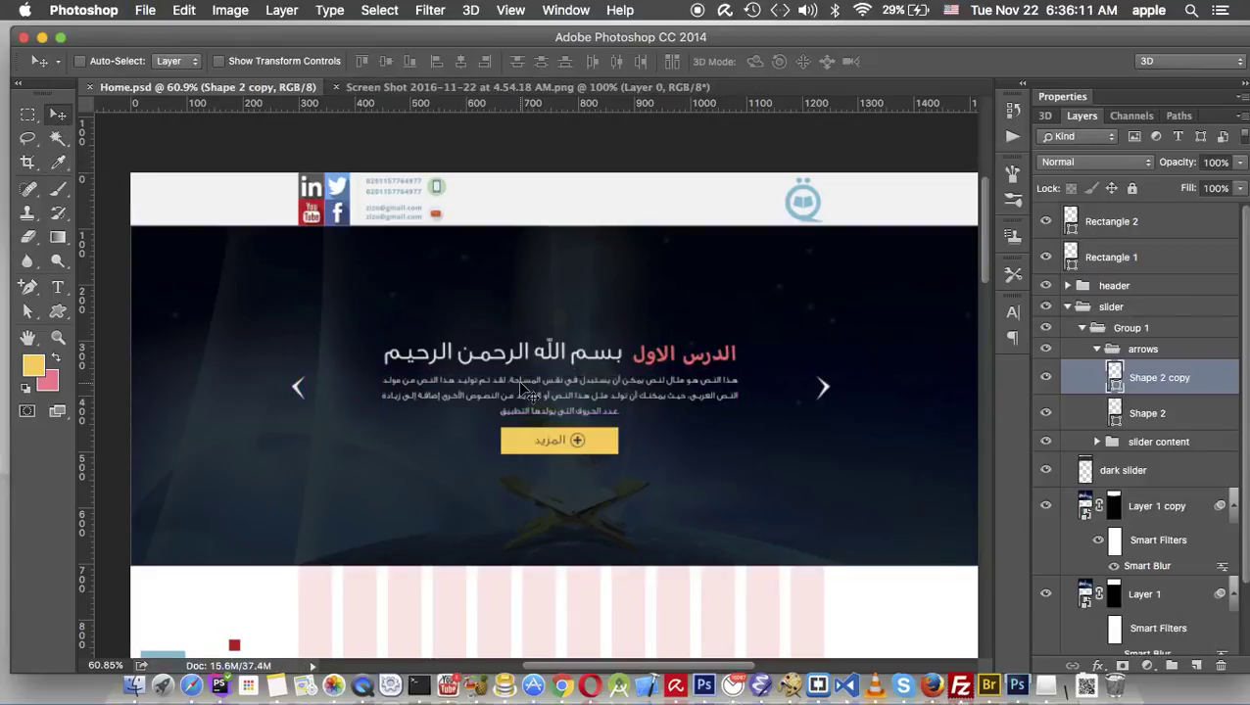